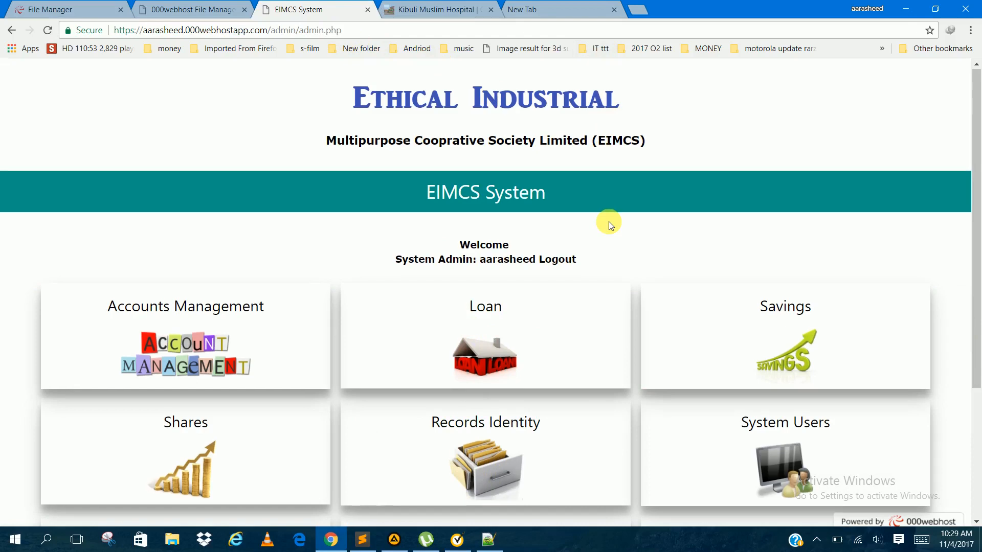
Step: Open Accounts Management from the admin dashboard and look over the Register New Member form
scroll(609, 222, "up", 3)
scroll(609, 222, "down", 3)
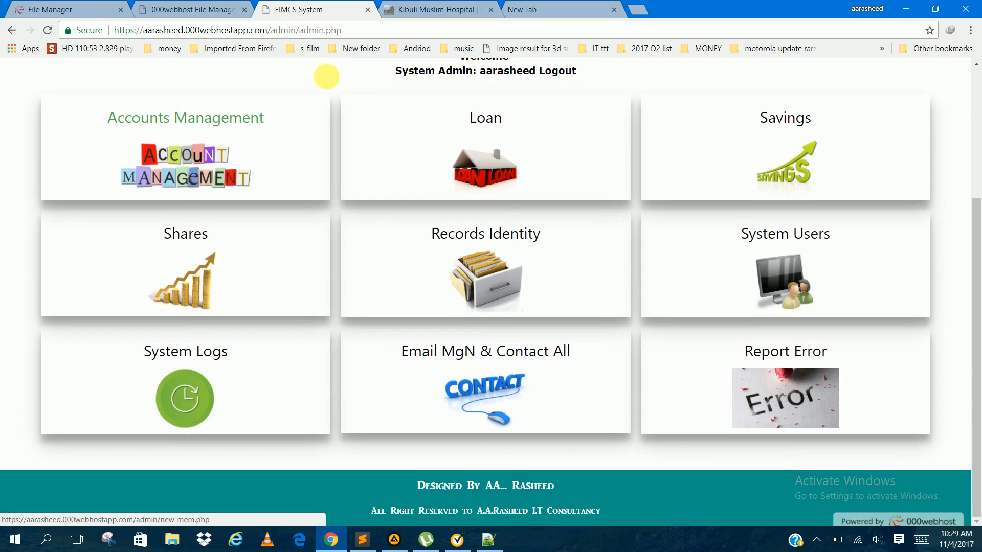
scroll(386, 101, "up", 4)
scroll(383, 102, "down", 4)
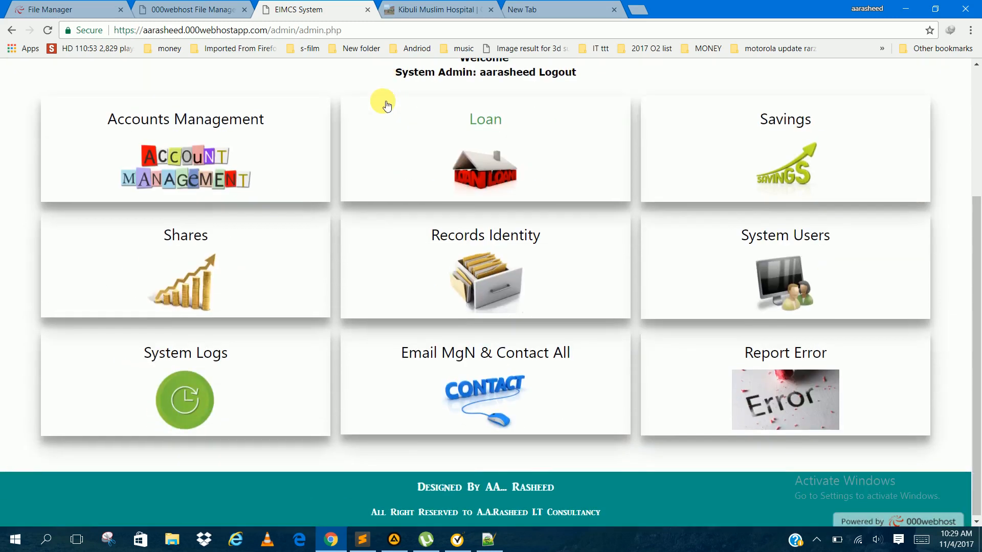
left_click(216, 127)
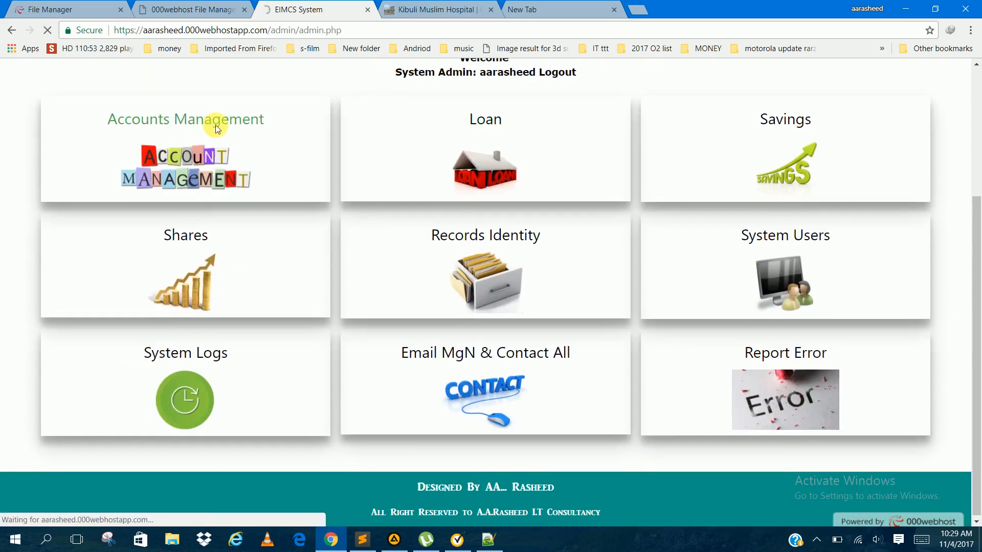
scroll(299, 275, "down", 3)
scroll(299, 274, "up", 3)
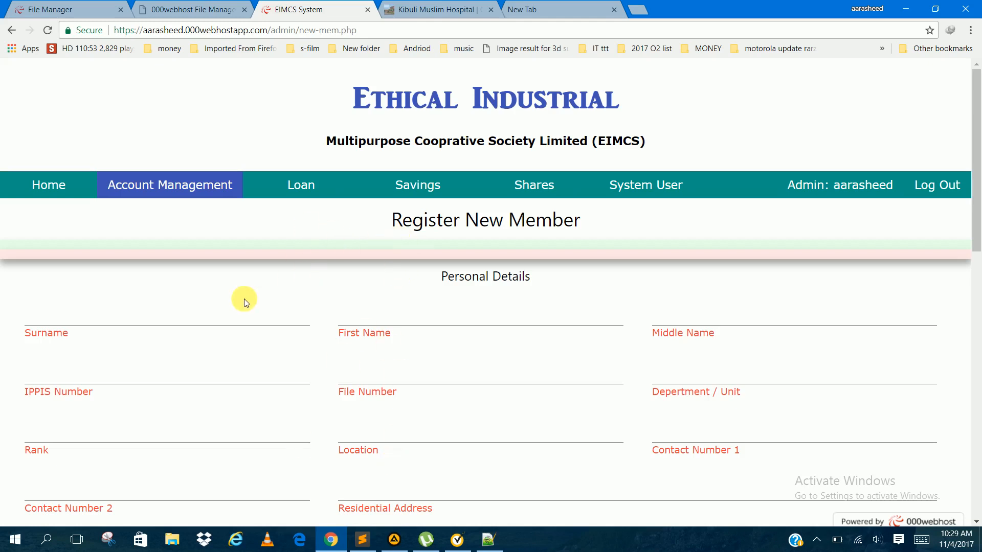
scroll(244, 299, "down", 3)
scroll(240, 282, "up", 2)
left_click(228, 218)
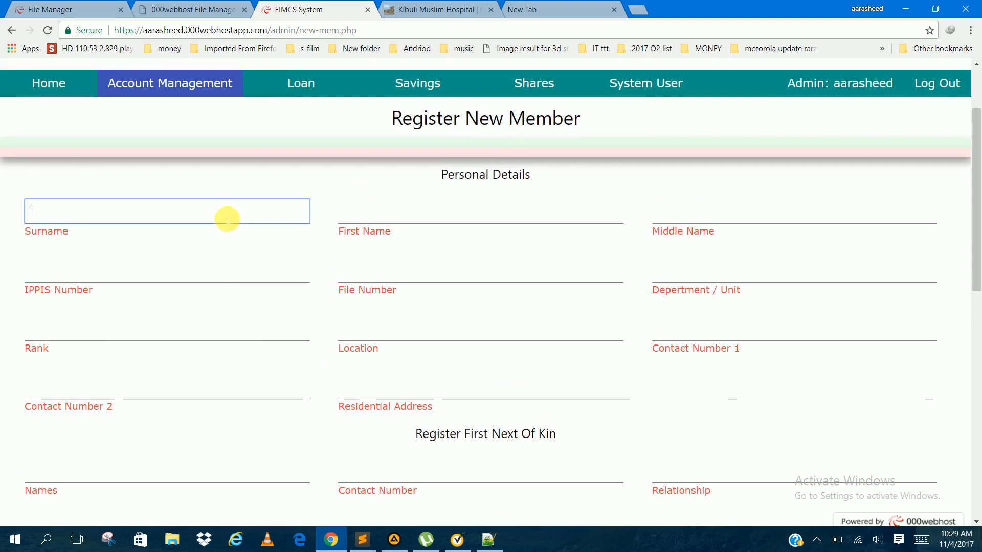
Step: Switch to Notepad++ and reload the externally modified mail.html file
left_click(50, 90)
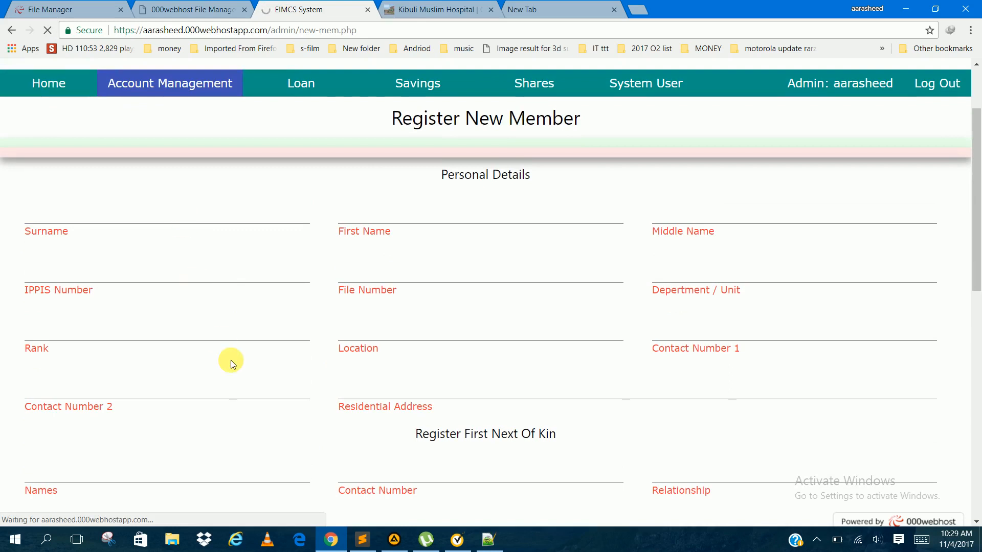
left_click(495, 543)
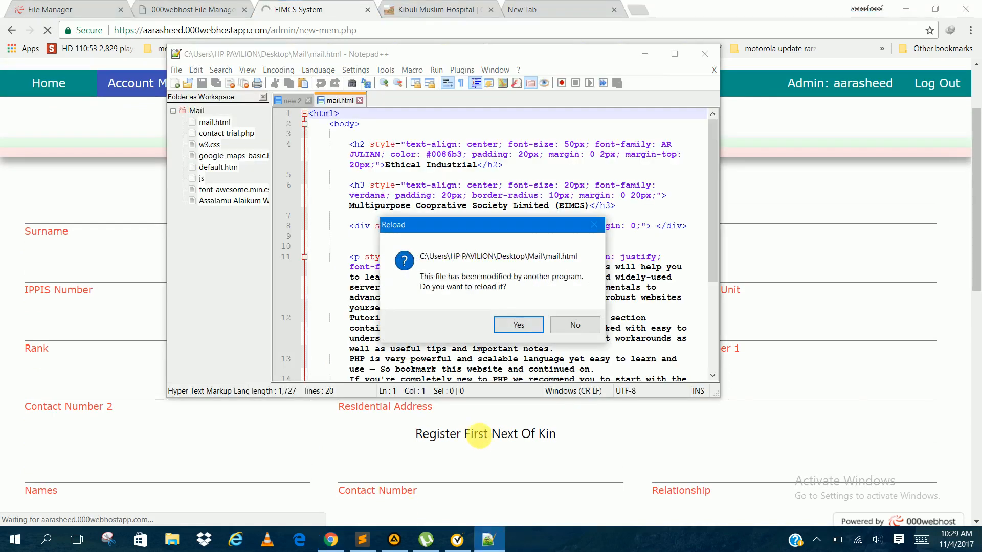
left_click(518, 325)
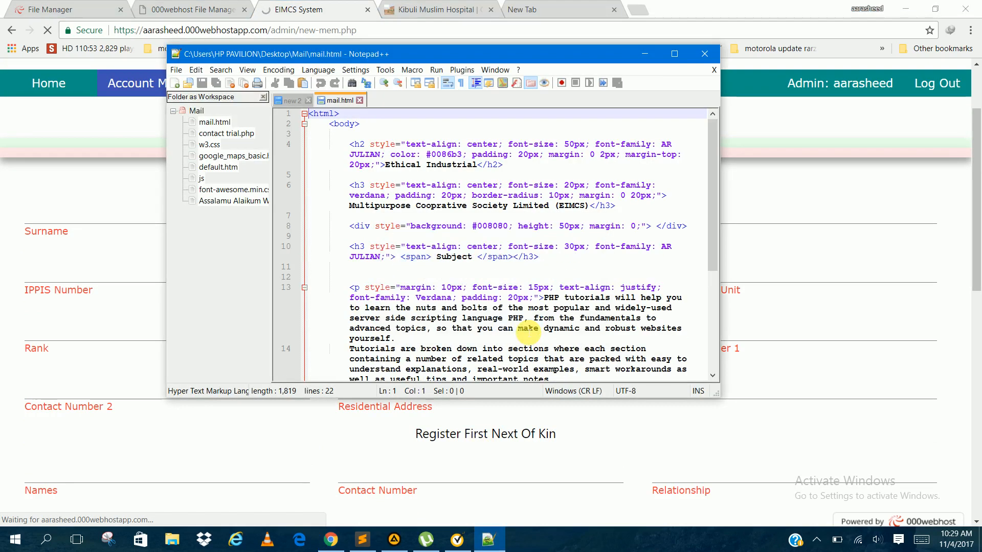
Step: Return to the EIMCS home dashboard in the browser and open Records Identity
left_click(65, 81)
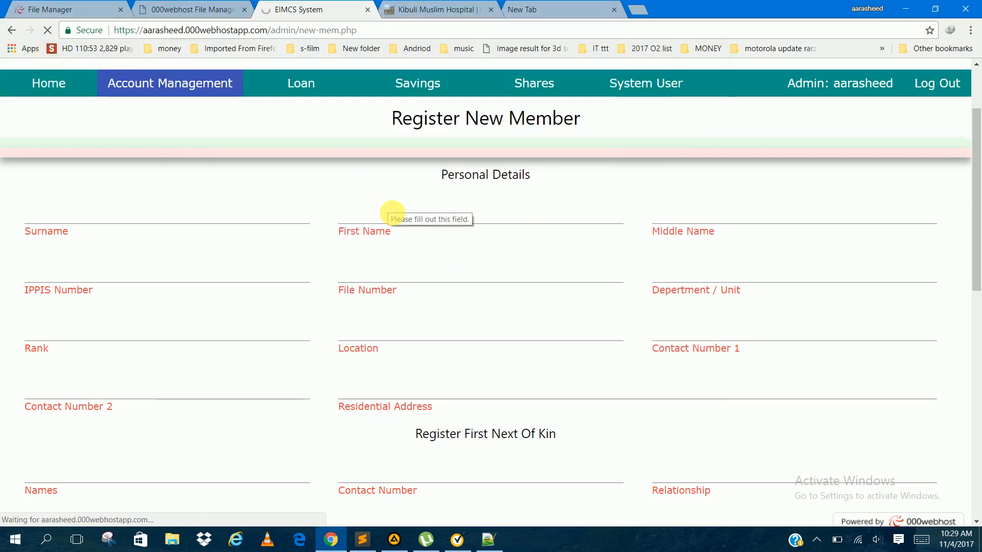
scroll(429, 377, "down", 3)
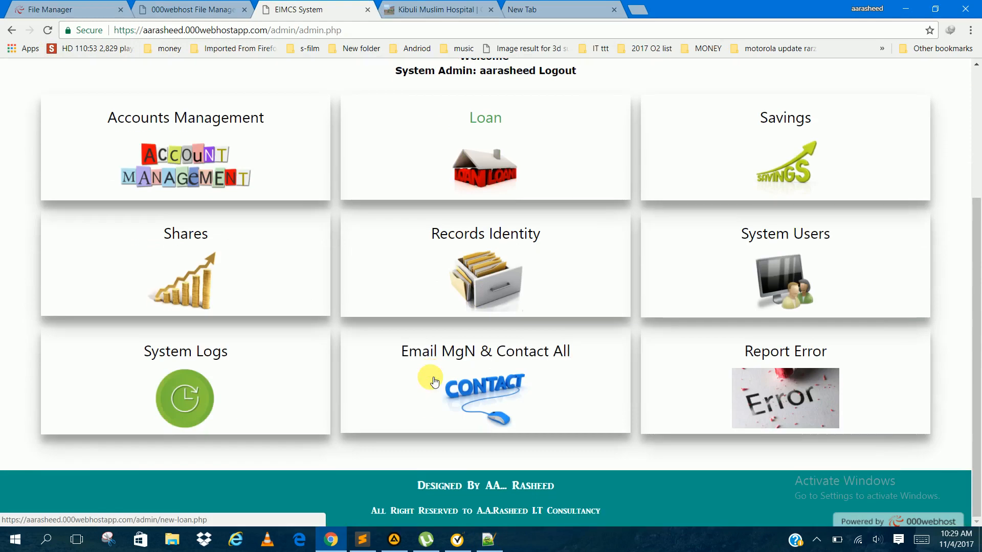
left_click(468, 266)
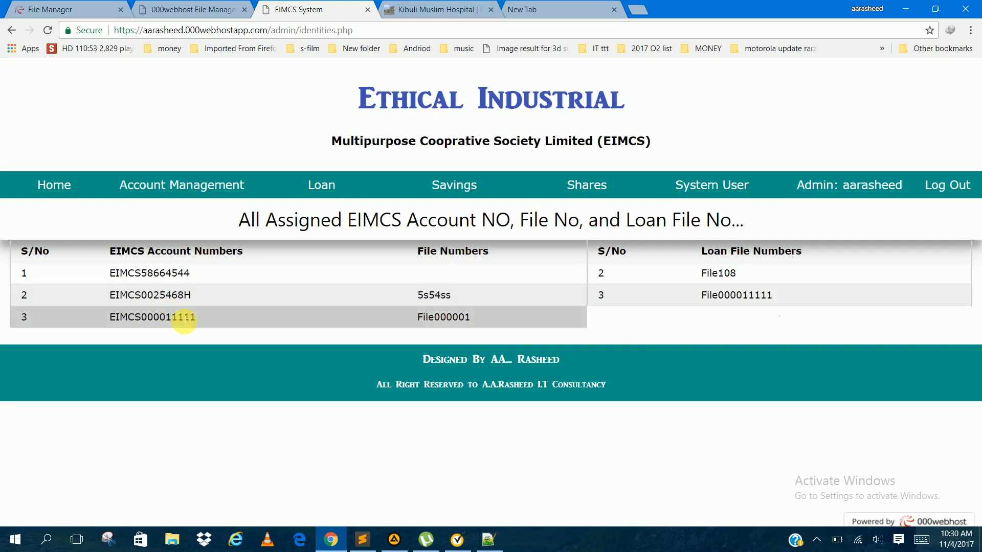
Step: Copy the last listed EIMCS account number into a new Notepad++ document and change its final digit to 2
left_click(492, 540)
left_click_drag(581, 50, 834, 71)
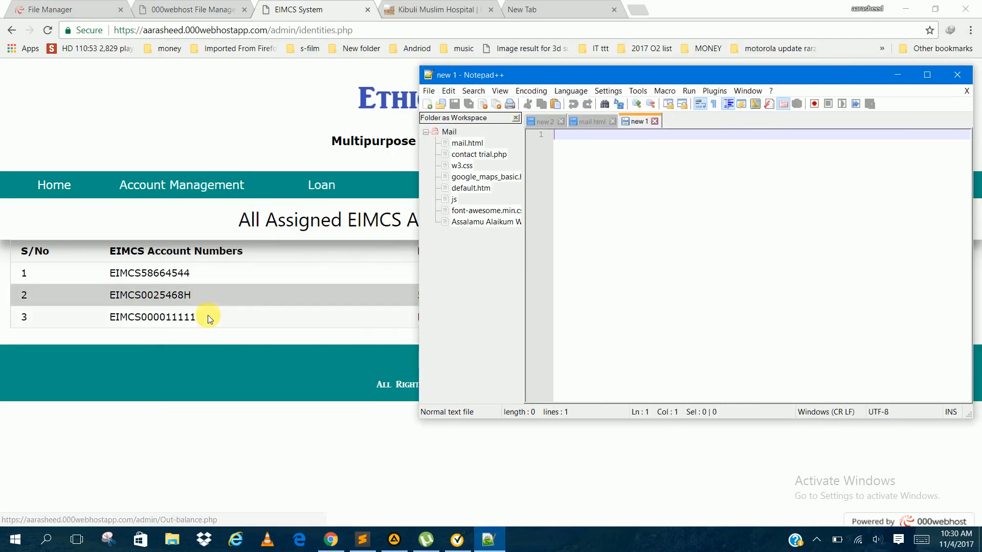
left_click_drag(196, 320, 115, 318)
key("ctrl+c")
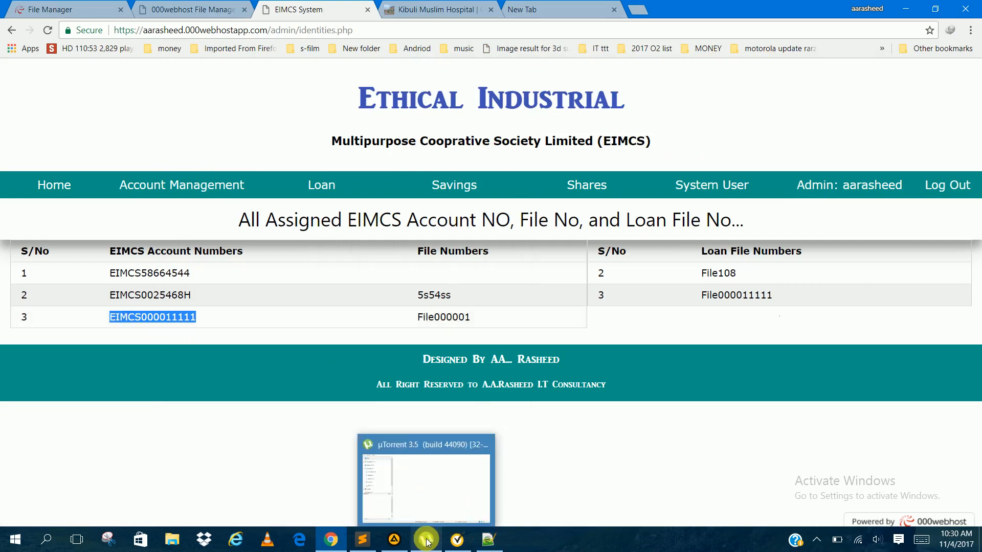
left_click(489, 541)
key("ctrl+v")
key("BackSpace")
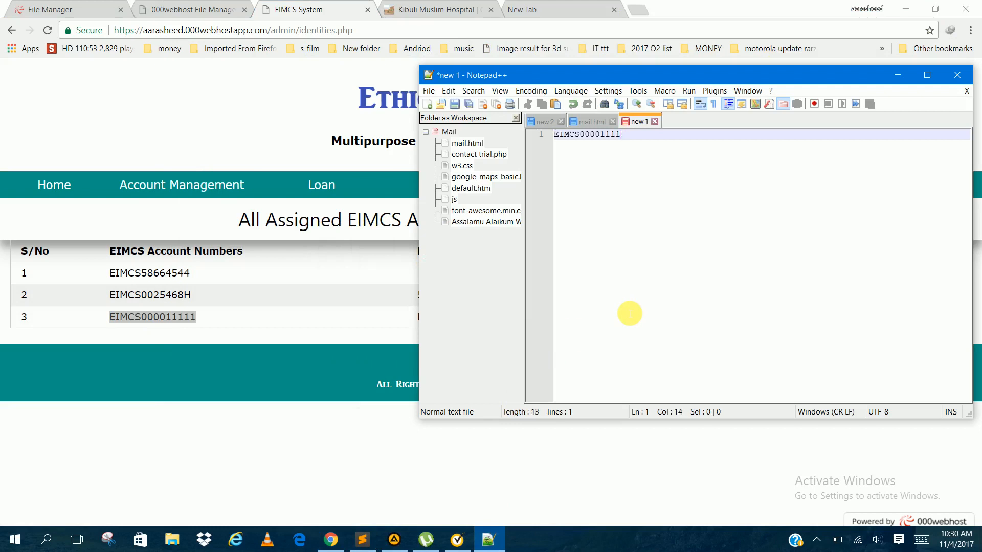
type("2")
key("Return")
key("Return")
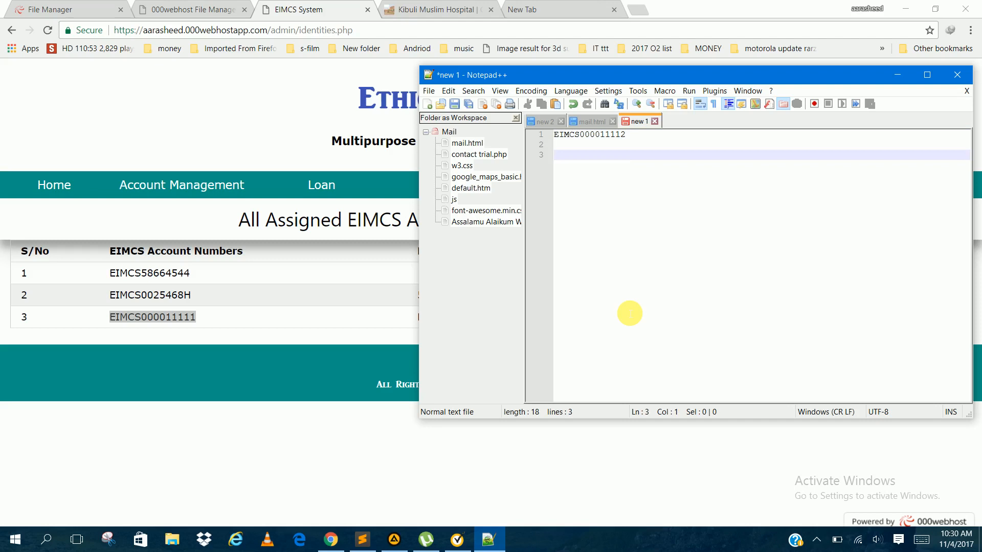
Step: Copy the last member file number from the records page onto line 3 of the Notepad++ document, with its final digit changed to 2
left_click(279, 451)
double_click(416, 318)
key("ctrl+c")
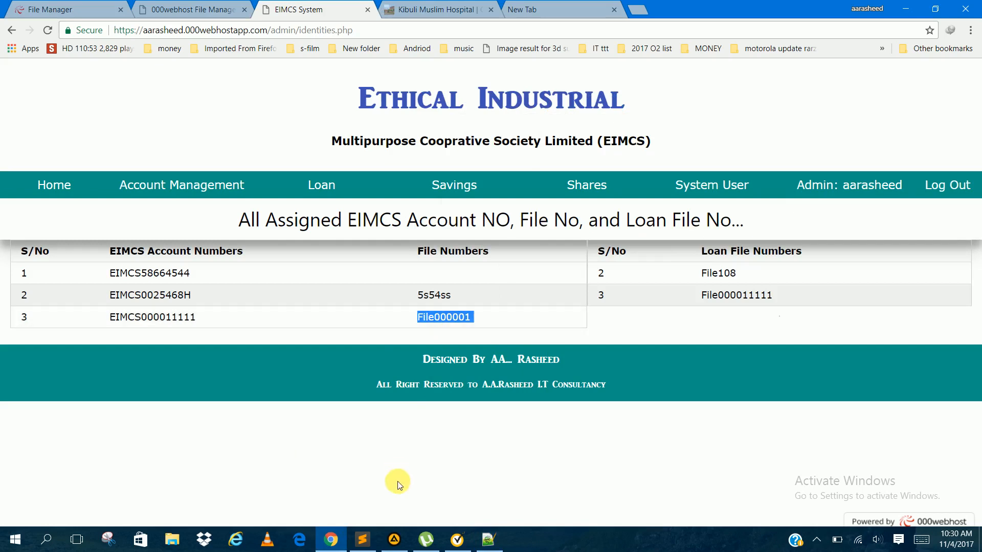
left_click(364, 540)
left_click(369, 542)
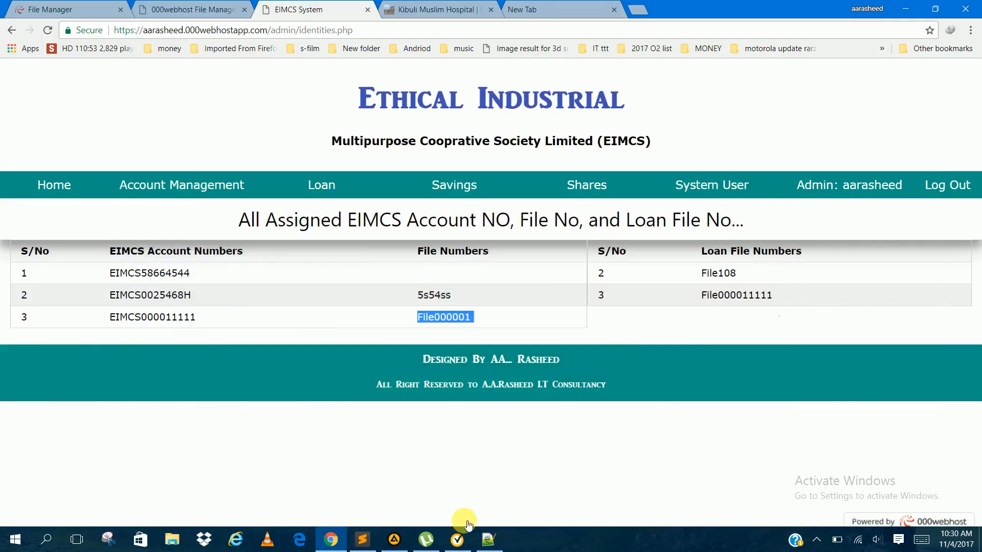
left_click(488, 537)
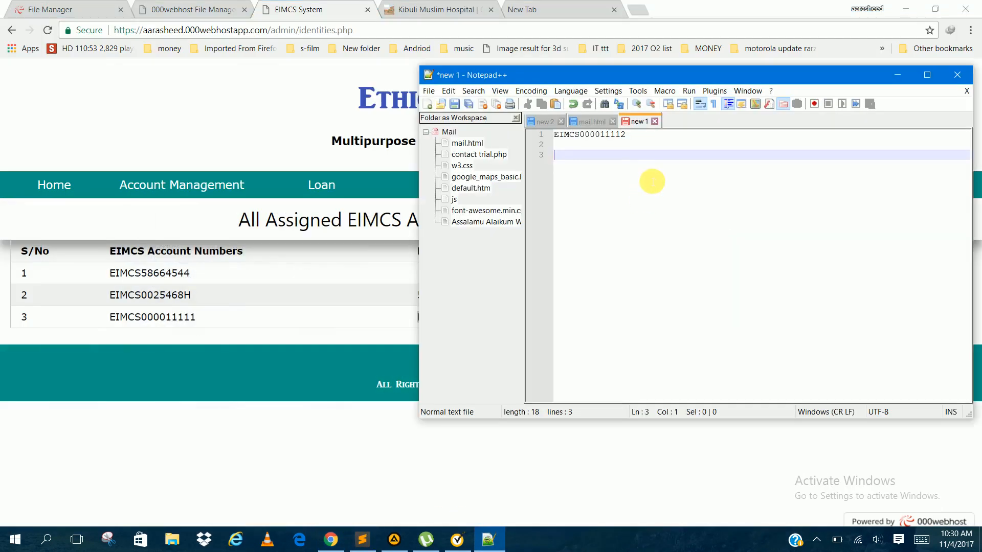
key("ctrl+v")
type("2")
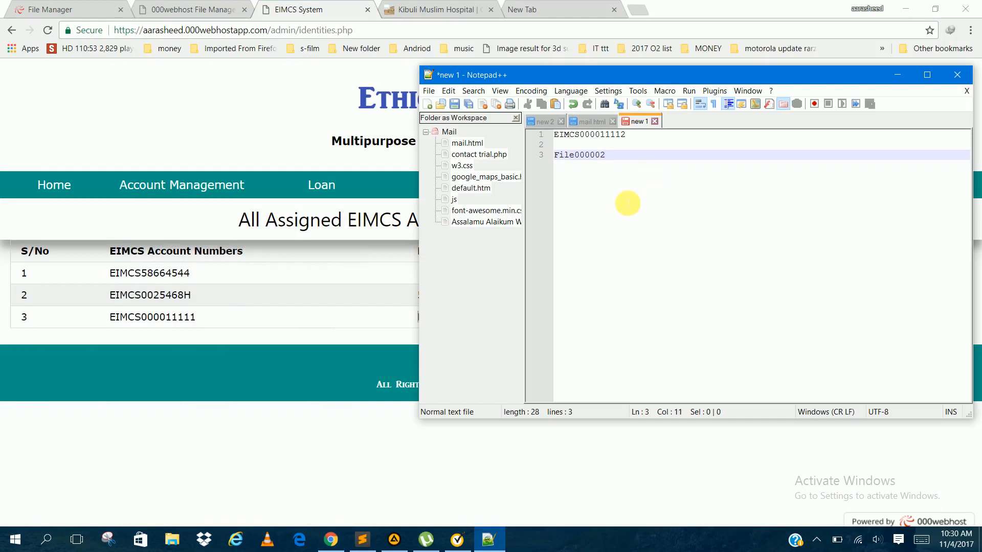
Step: Add the last listed loan file number on line 6 of the Notepad++ document, with its final digit changed to 2
left_click(326, 425)
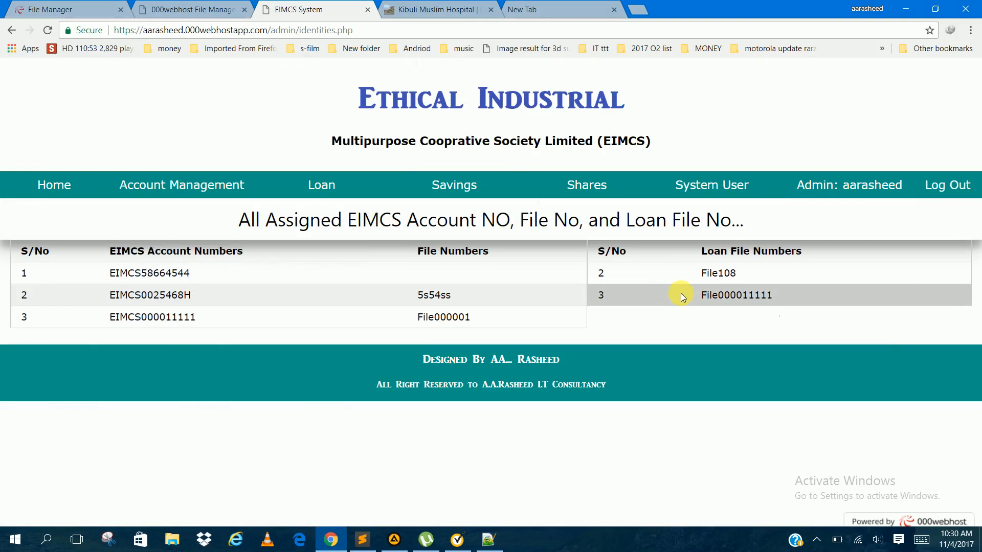
left_click_drag(700, 297, 790, 301)
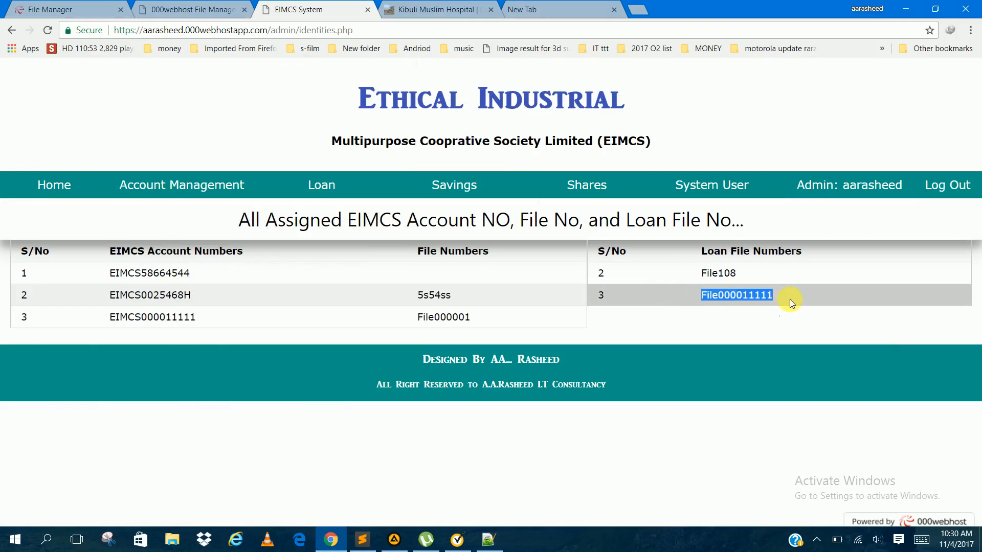
left_click(489, 539)
key("Return")
key("Return")
key("Return")
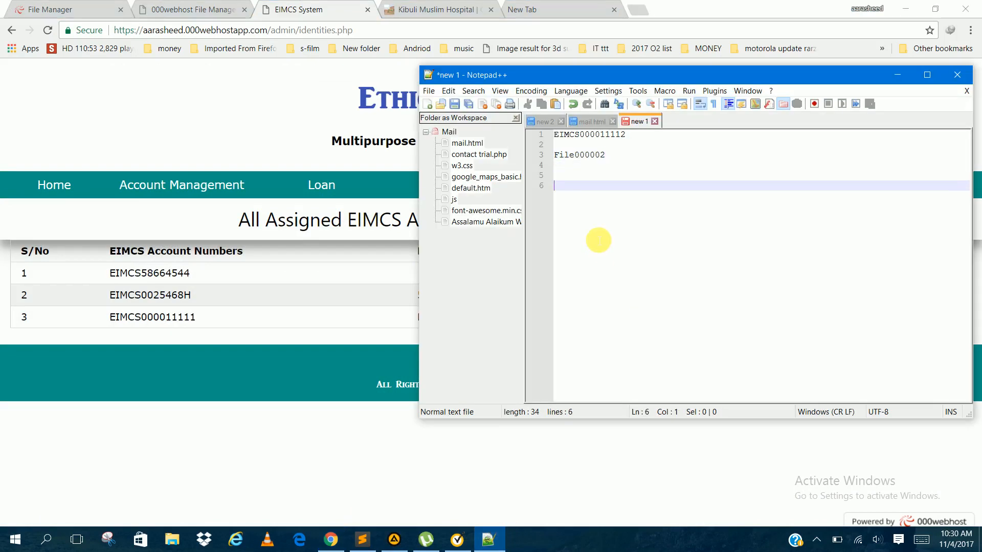
type("File000011111")
key("BackSpace")
type("2")
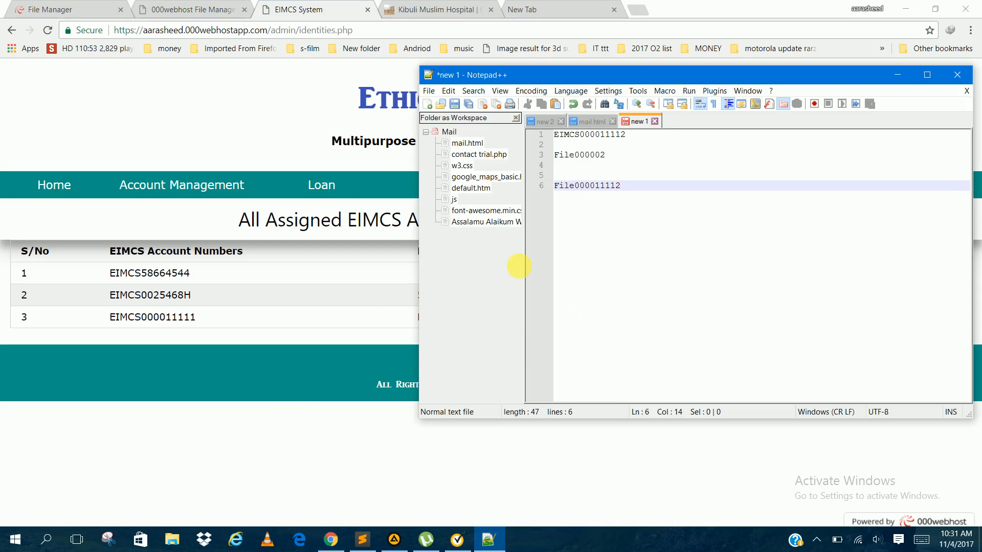
Step: Open the Register New Member form from the home dashboard and fill in the member's surname, first name and middle name
left_click(52, 188)
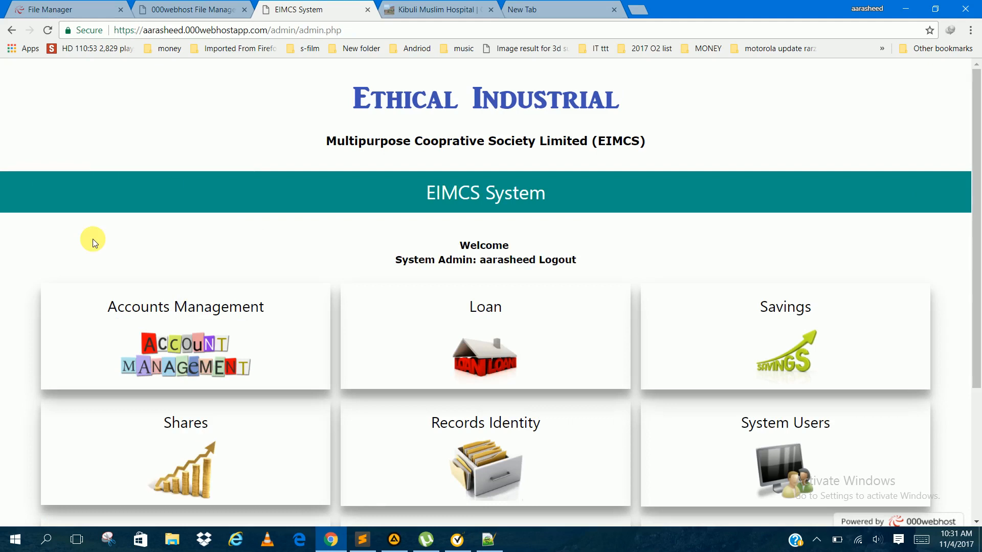
left_click(180, 318)
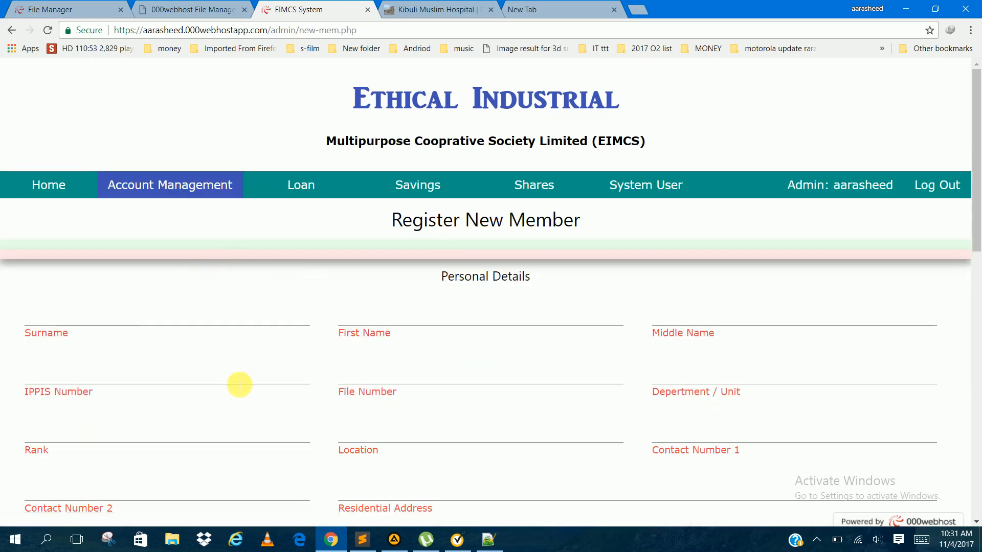
left_click(216, 323)
key("Tab")
key("Tab")
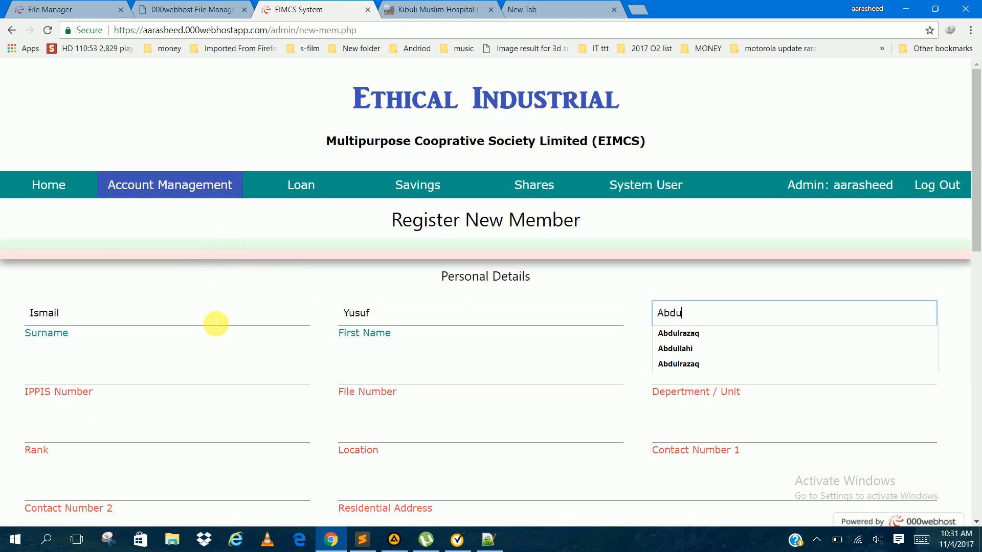
key("Down")
key("Down")
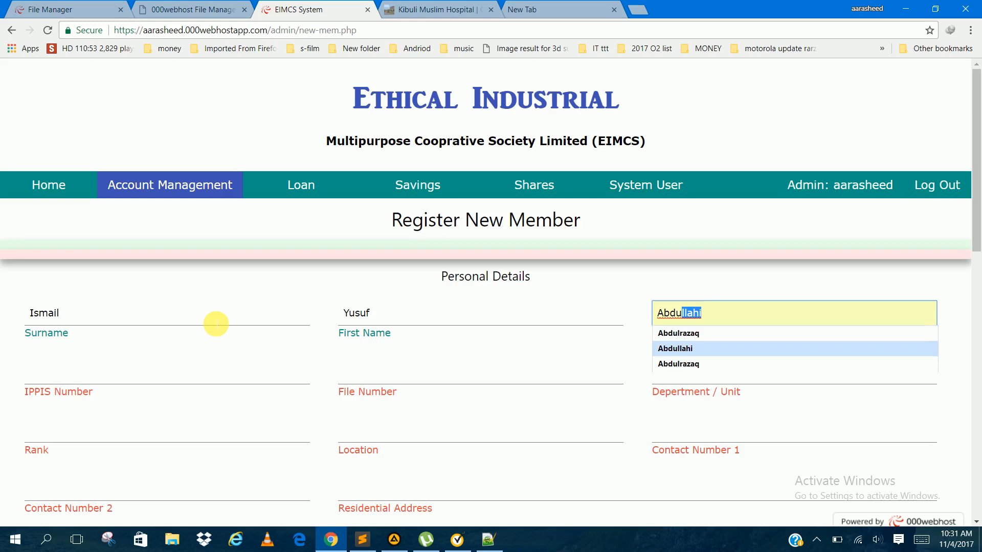
key("Return")
Step: Enter the new member's IPPIS number, reusing a suggested entry with its last digits changed to 56
left_click(71, 378)
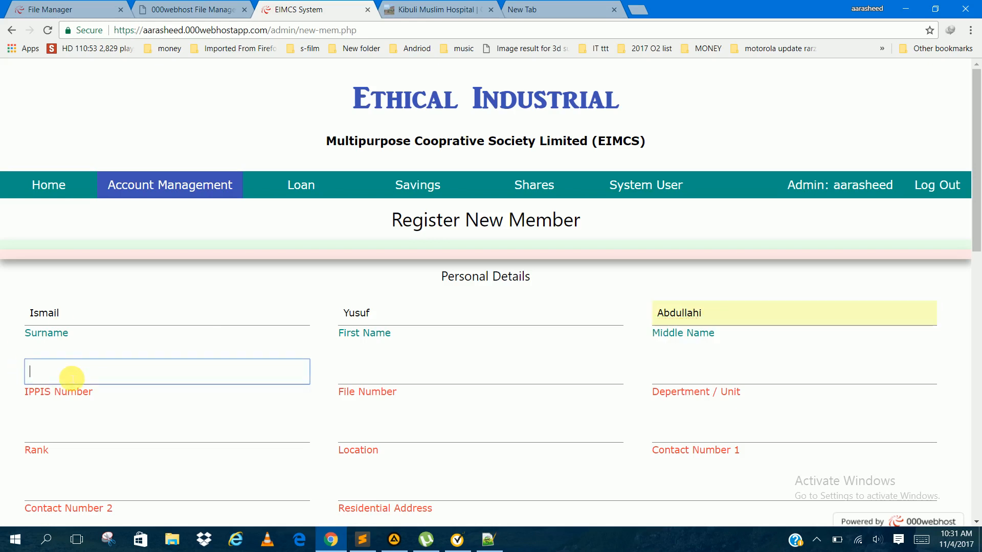
type("IP")
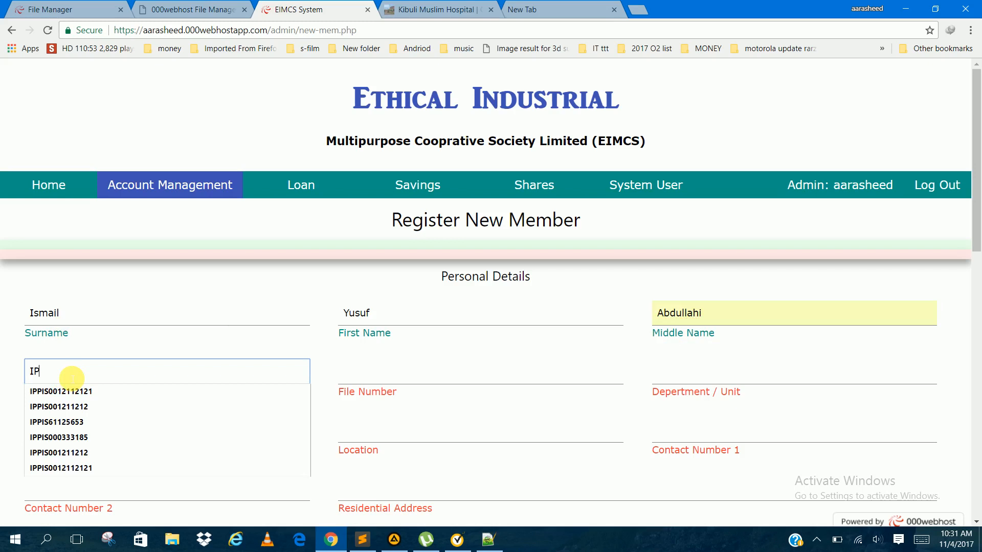
key("Down")
key("BackSpace")
key("BackSpace")
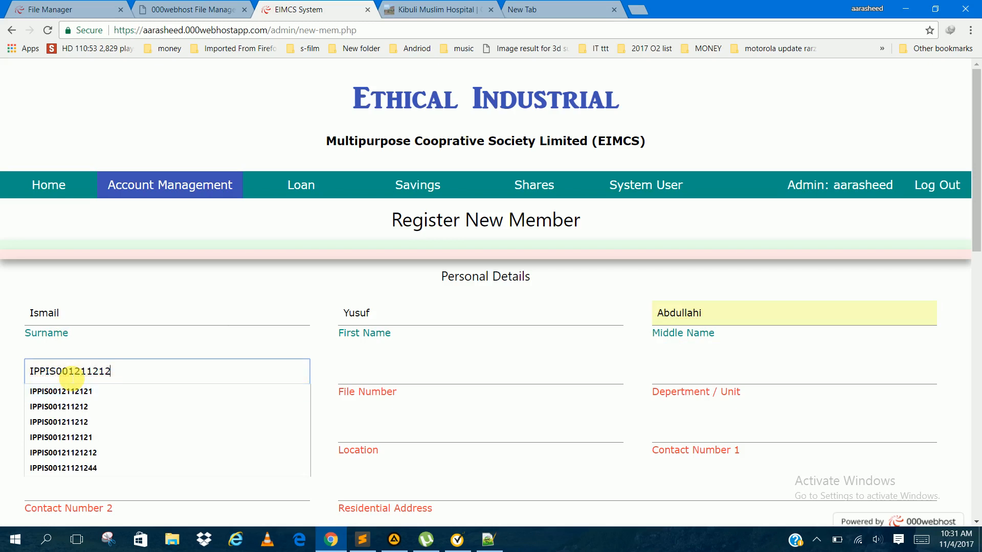
type("56")
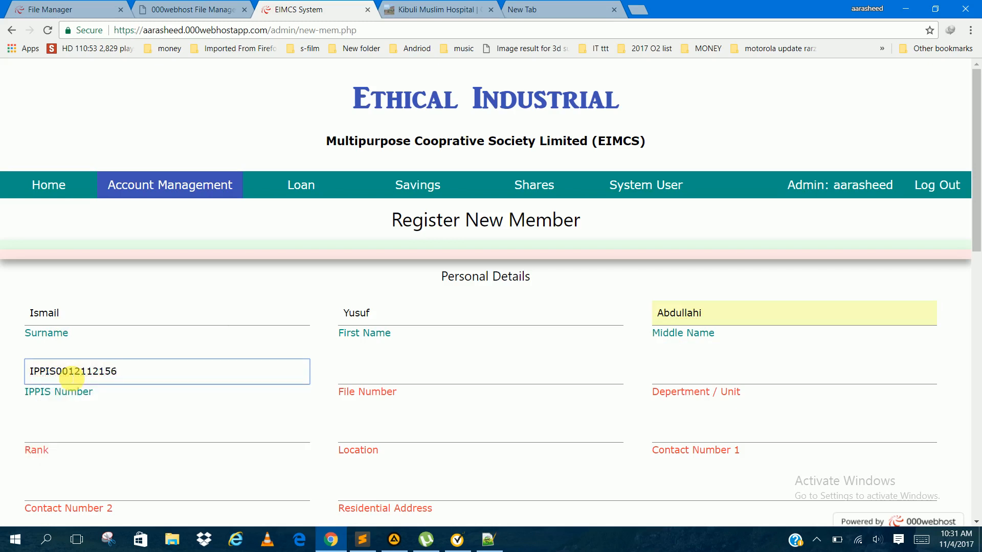
Step: Copy the member file number from line 3 of the Notepad++ document into the registration form's File Number field
left_click(377, 374)
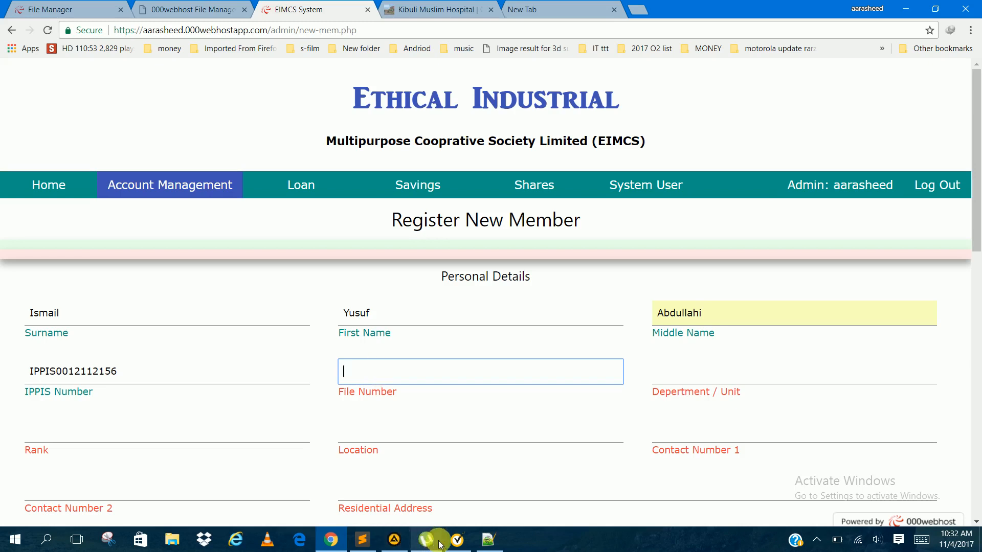
left_click(479, 542)
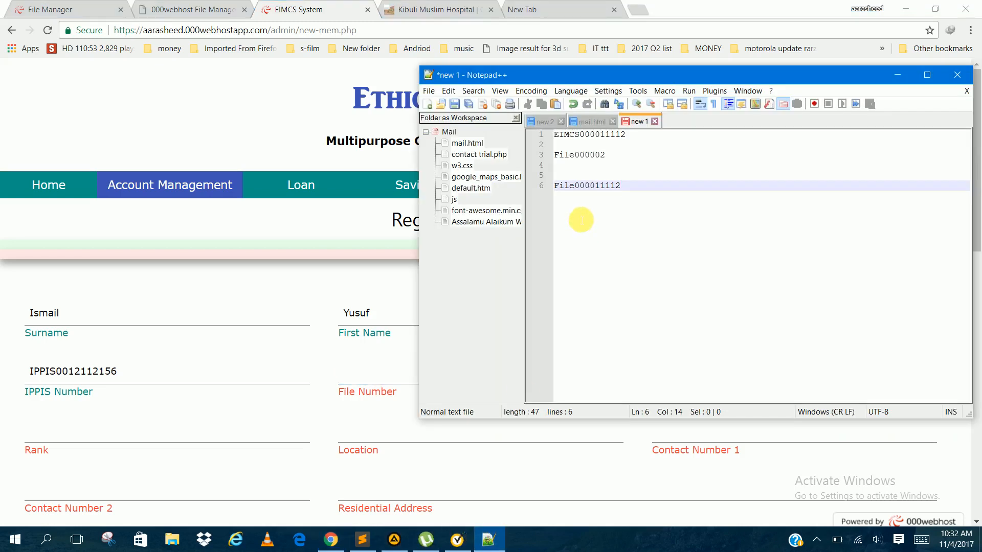
left_click_drag(555, 155, 616, 162)
key("ctrl+c")
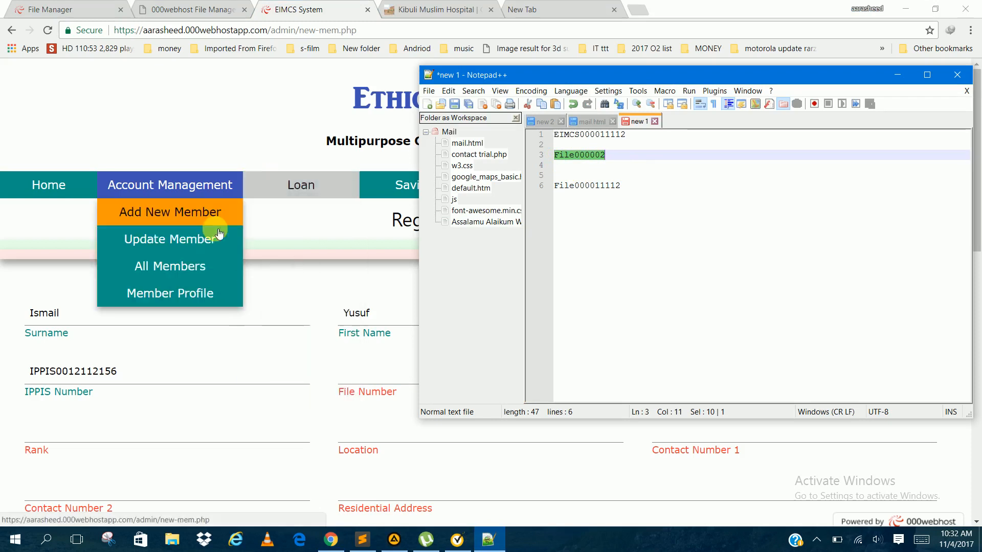
left_click(354, 373)
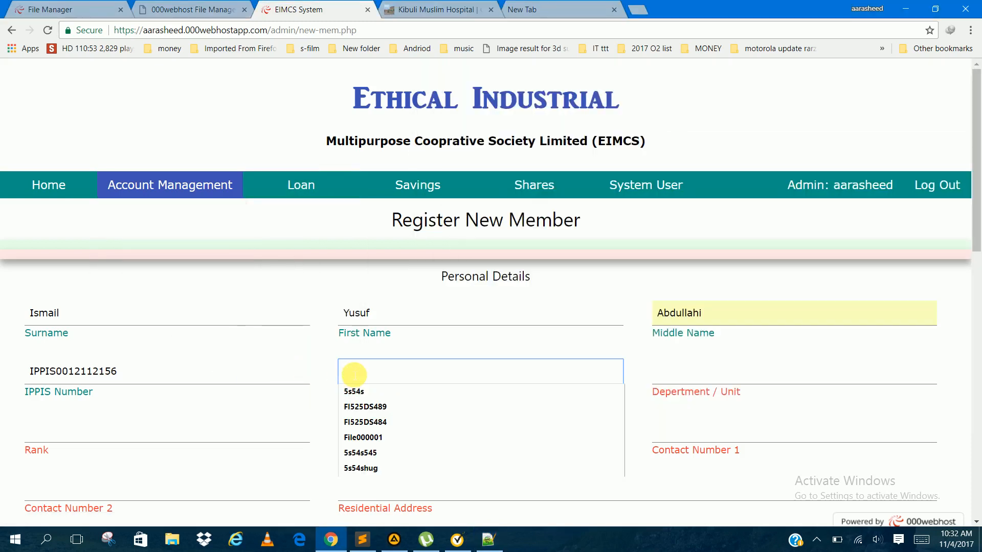
key("ctrl+v")
Step: Set the new member's department to Science And Technology and rank to Director from the suggested entries
left_click(668, 377)
key("Down")
key("Down")
key("Tab")
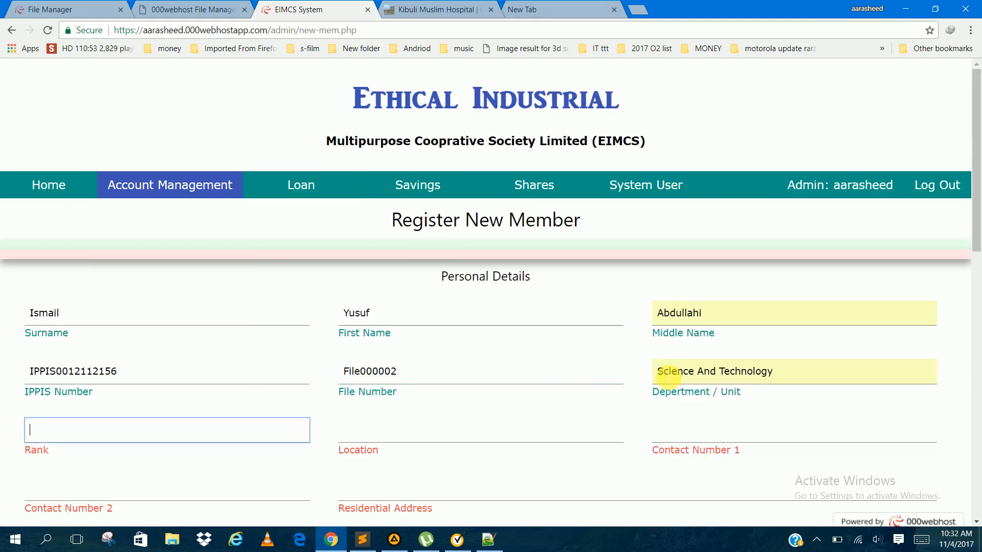
key("Down")
key("Down")
key("Tab")
Step: Set the new member's location to Lagos from the suggested entries
key("Down")
key("Down")
key("Down")
key("Down")
key("Down")
key("Up")
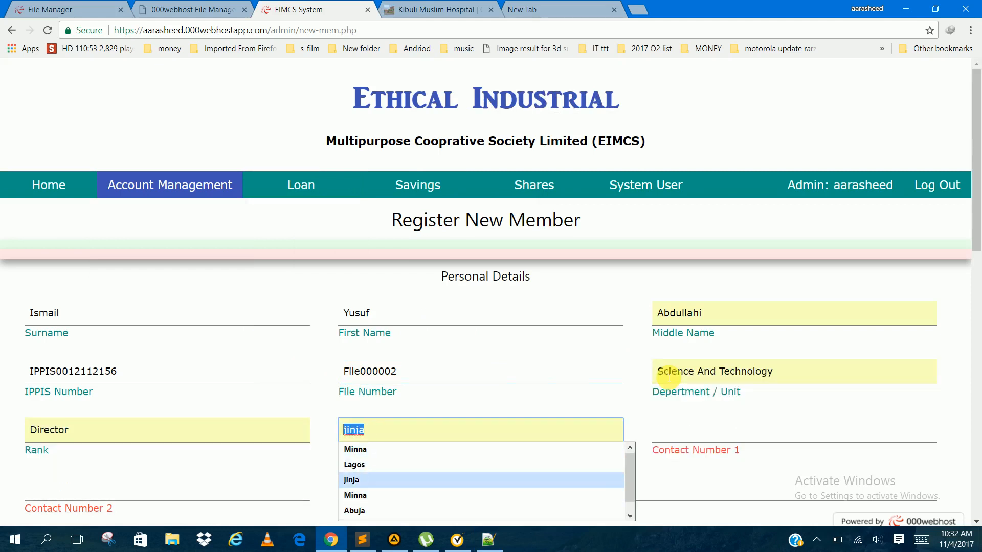
key("Up")
key("Tab")
Step: Enter the new member's first and second contact numbers
type("-2")
key("BackSpace")
key("BackSpace")
key("Tab")
key("Tab")
Step: Fill in the new member's residential address with a suggested entry
key("Down")
key("Down")
Step: Fill in the first next of kin's name from the suggestions and enter their contact number
key("Down")
key("Tab")
key("Down")
key("Down")
key("Down")
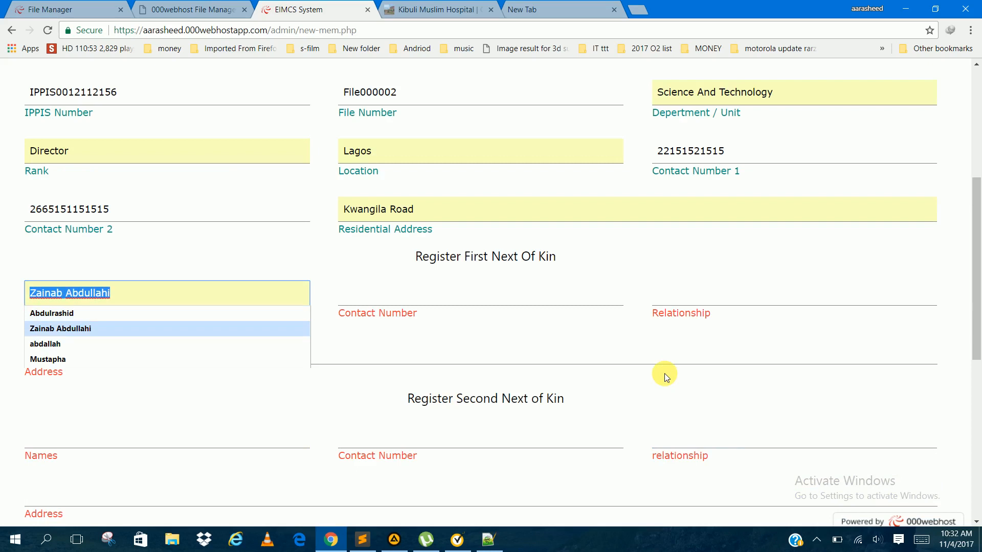
key("Tab")
key("Down")
key("BackSpace")
key("BackSpace")
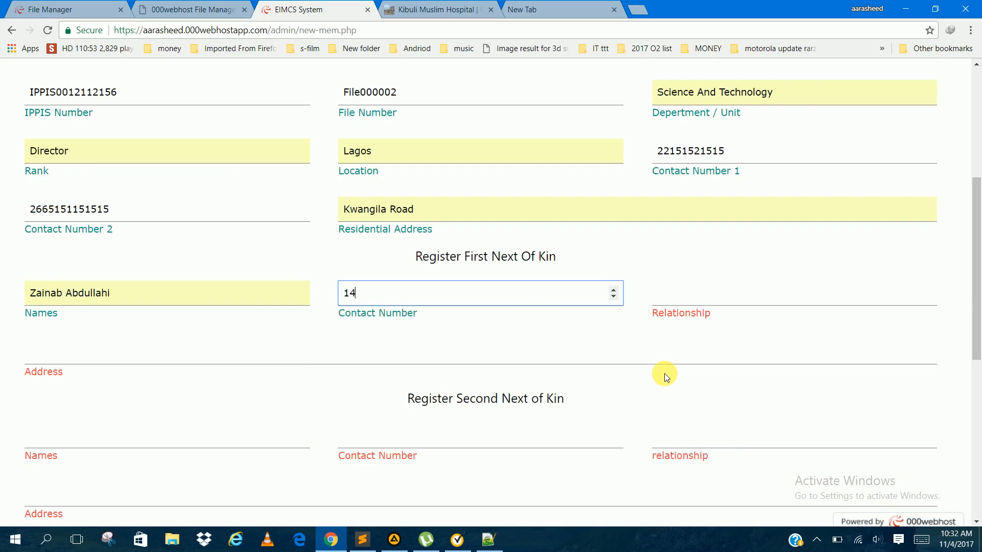
key("Tab")
Step: Set the first next of kin's relationship to Husband and fill in their address from the suggestions
key("Down")
key("Down")
key("Down")
key("Down")
key("Tab")
key("Down")
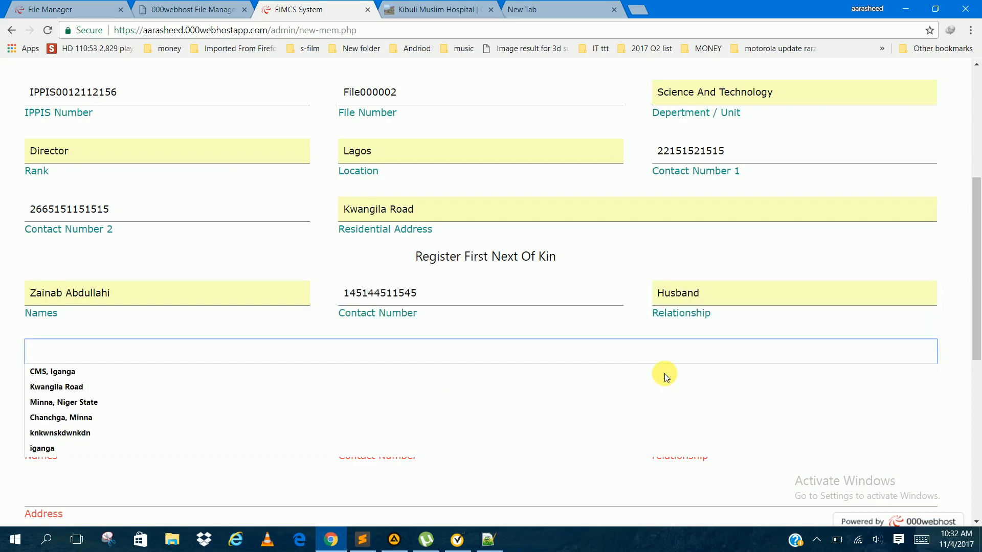
key("Down")
key("Down")
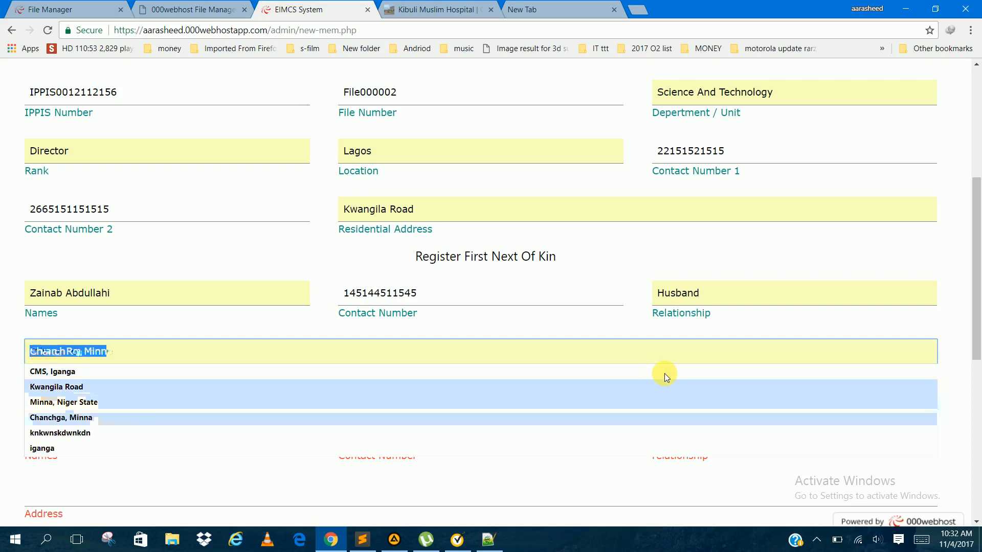
key("Down")
key("Down")
key("Down")
key("Up")
key("Tab")
Step: Enter the second next of kin's full name, reusing a suggested entry and adding a second name to it
key("Down")
key("Down")
key("Down")
key("Down")
key("Down")
key("Down")
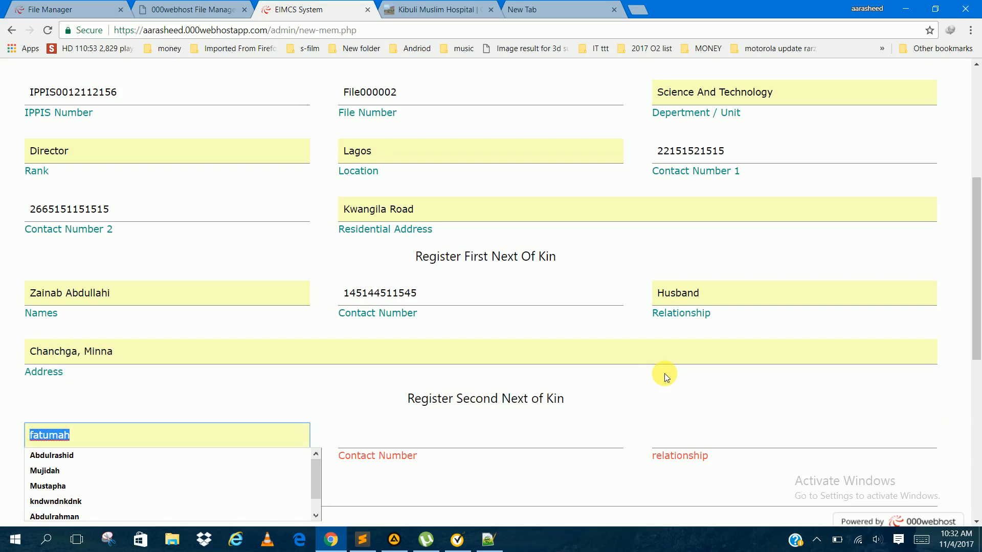
key("Up")
key("Up")
key("Tab")
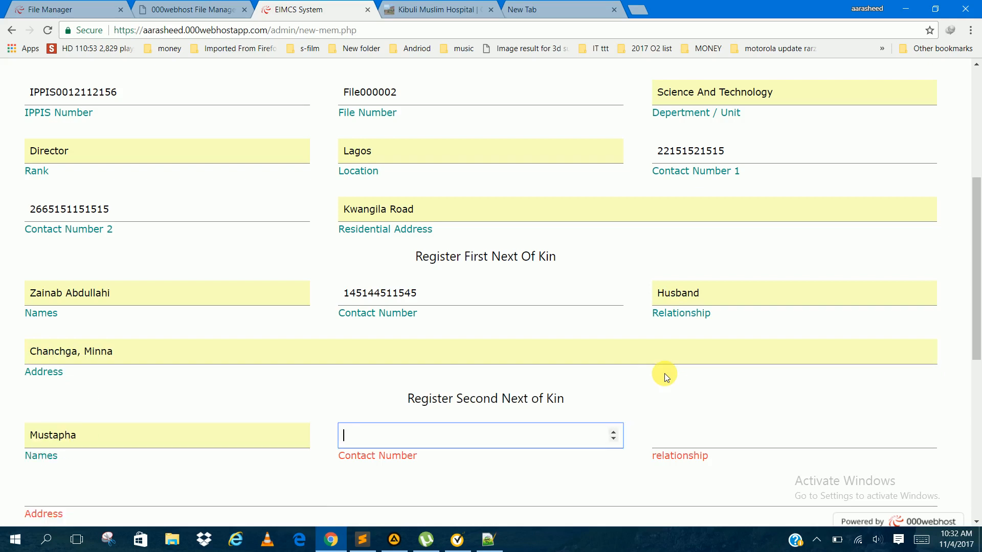
left_click(252, 445)
type("H")
type("H")
type("amisu")
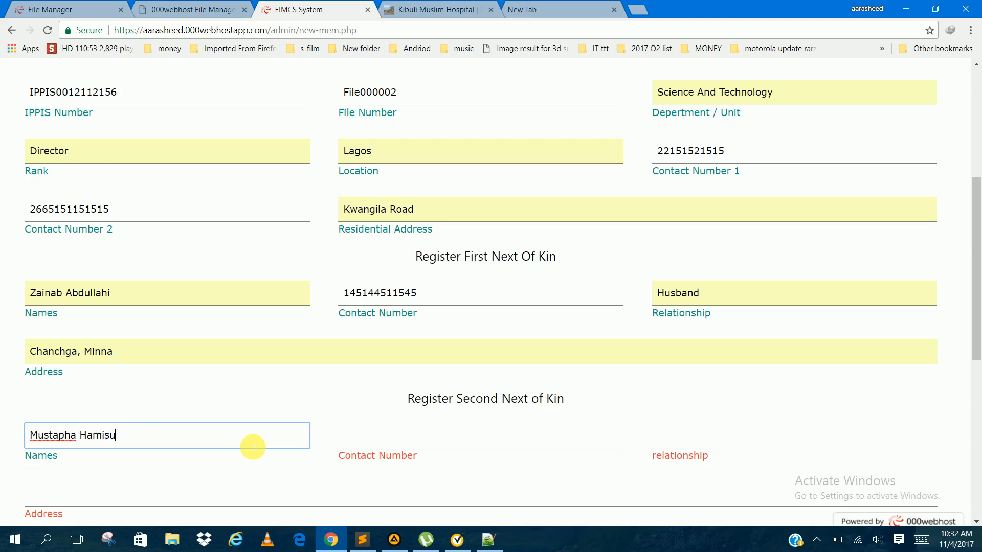
key("Tab")
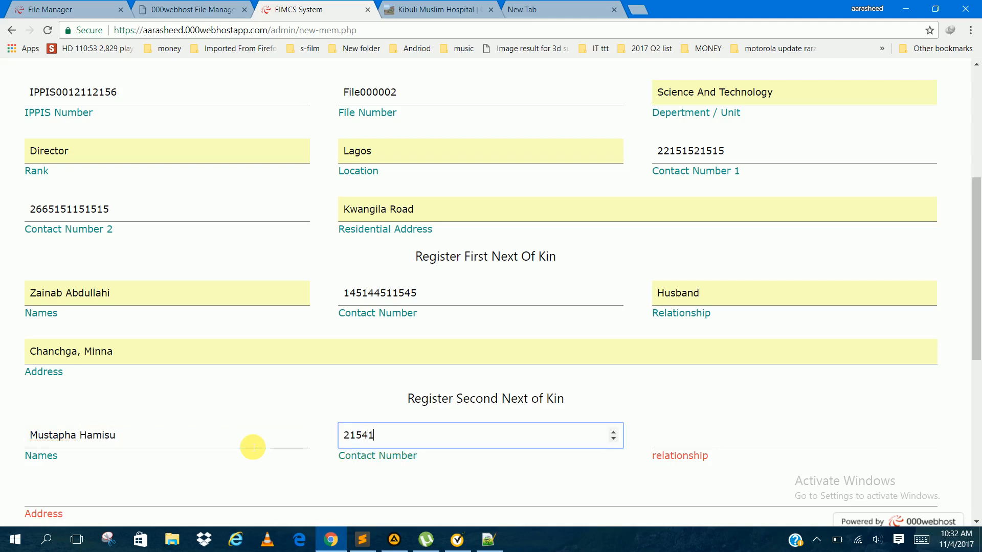
Step: Enter the second next of kin's contact number and set their relationship to Son
key("Tab")
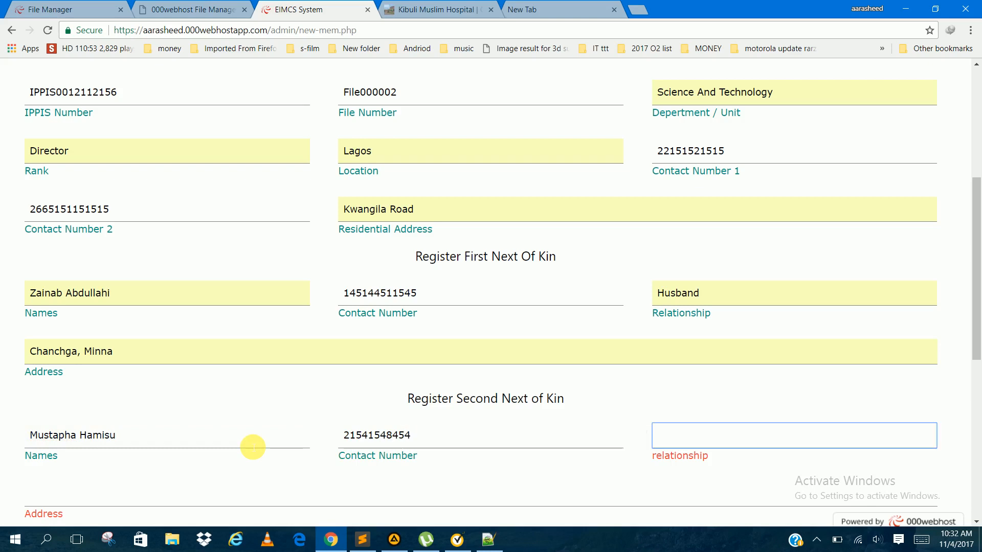
key("Down")
key("Down")
key("Down")
key("Down")
key("Down")
key("Up")
key("Up")
key("Tab")
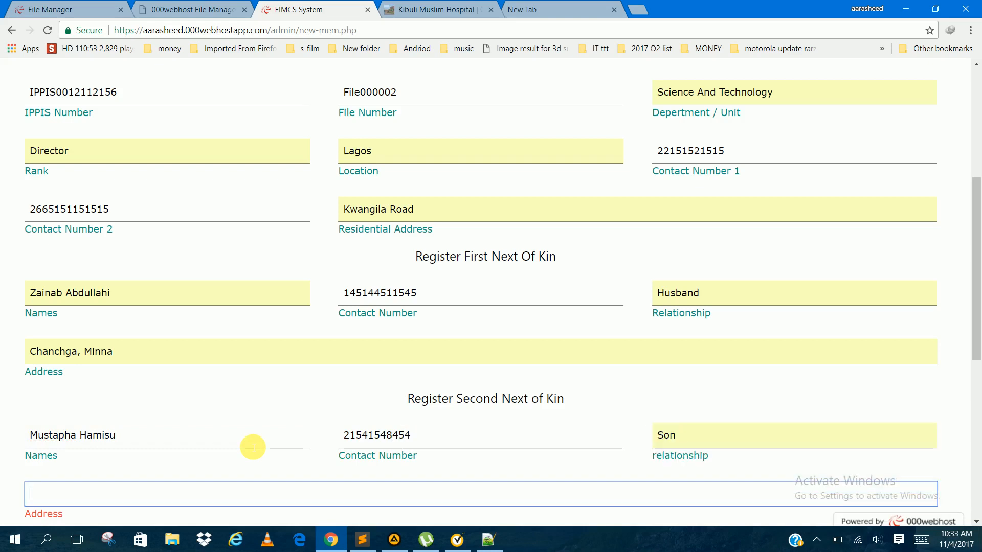
Step: Fill in the second next of kin's address with a suggested entry
key("Down")
key("Down")
key("Down")
key("Up")
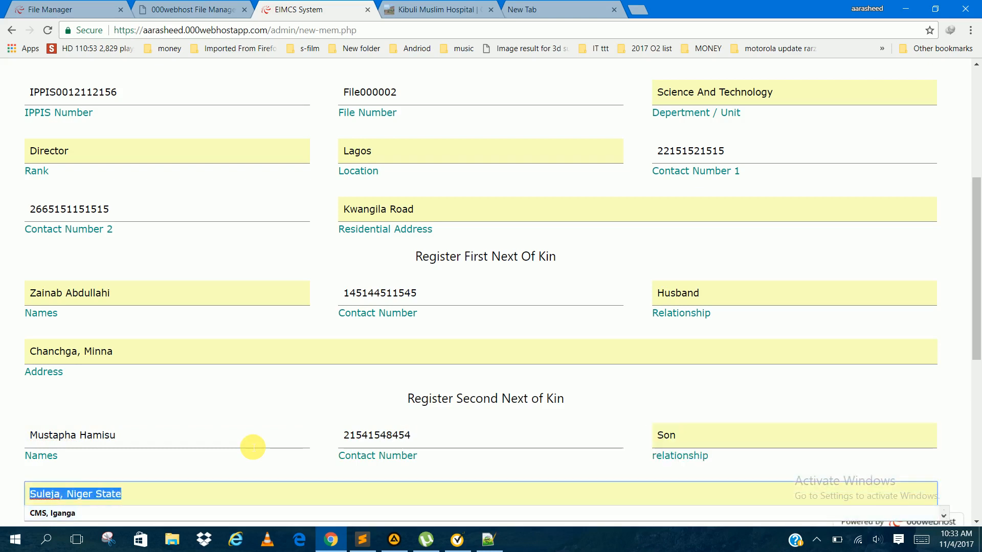
key("Tab")
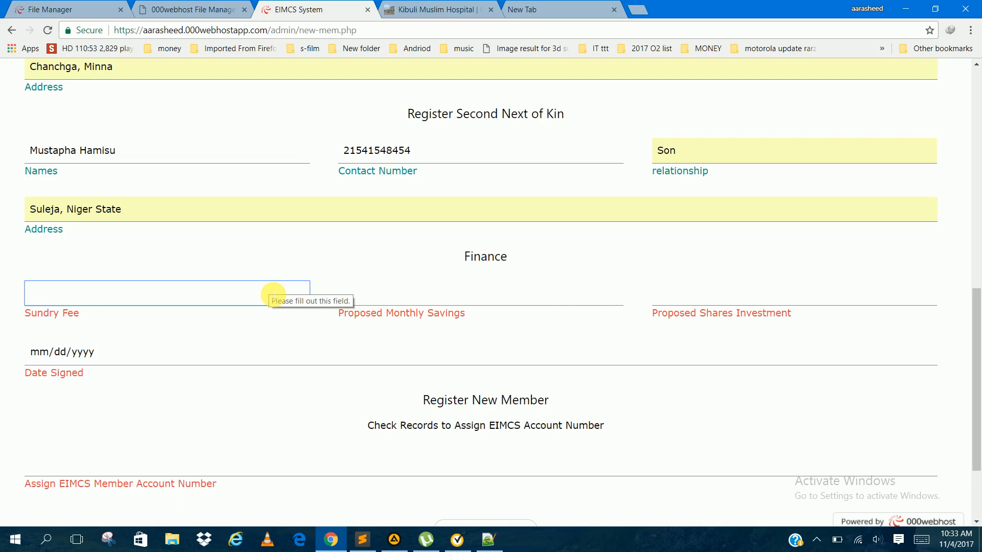
Step: Set the sundry fee to 5000, the proposed monthly savings to 25000 and the proposed shares investment to 50000
type("50000")
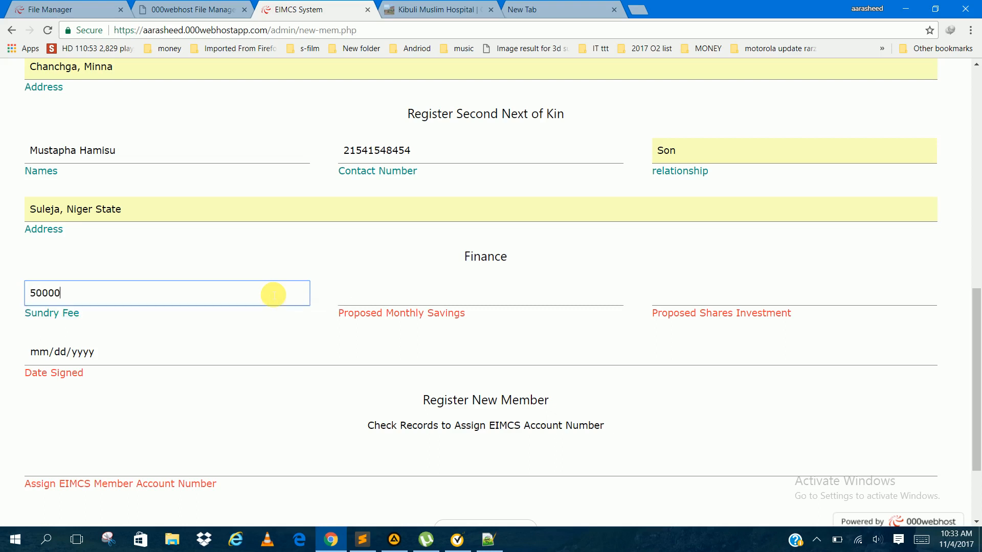
key("BackSpace")
key("Tab")
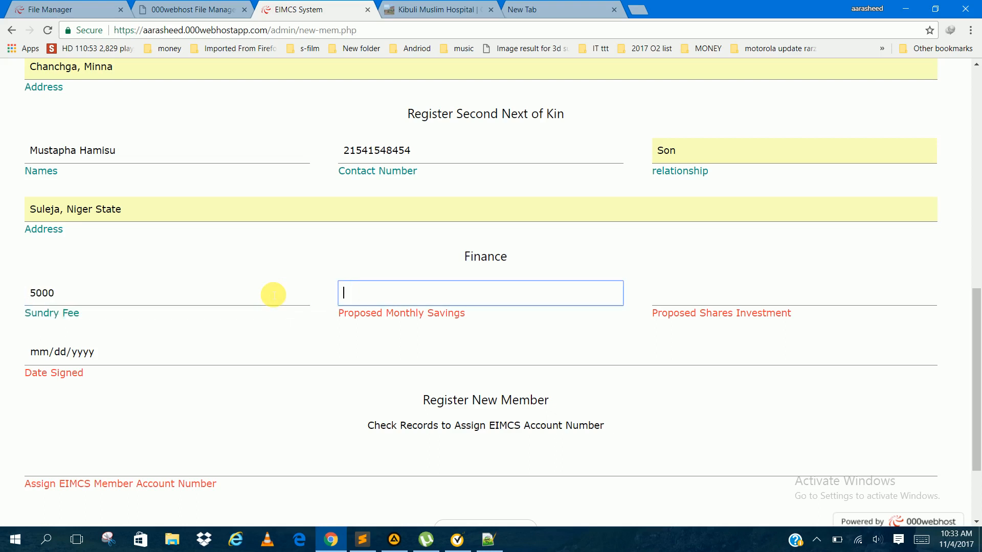
type("25000")
key("Tab")
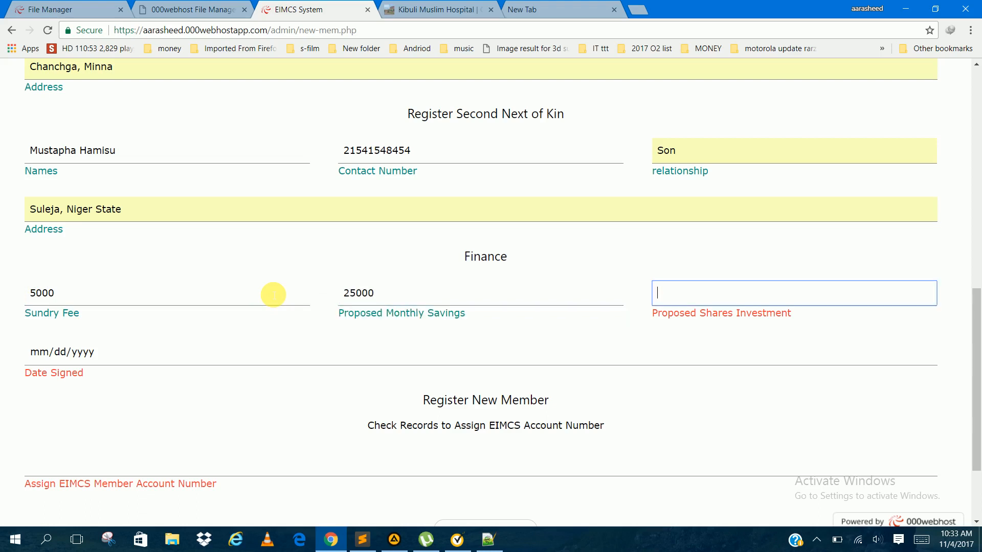
type("5")
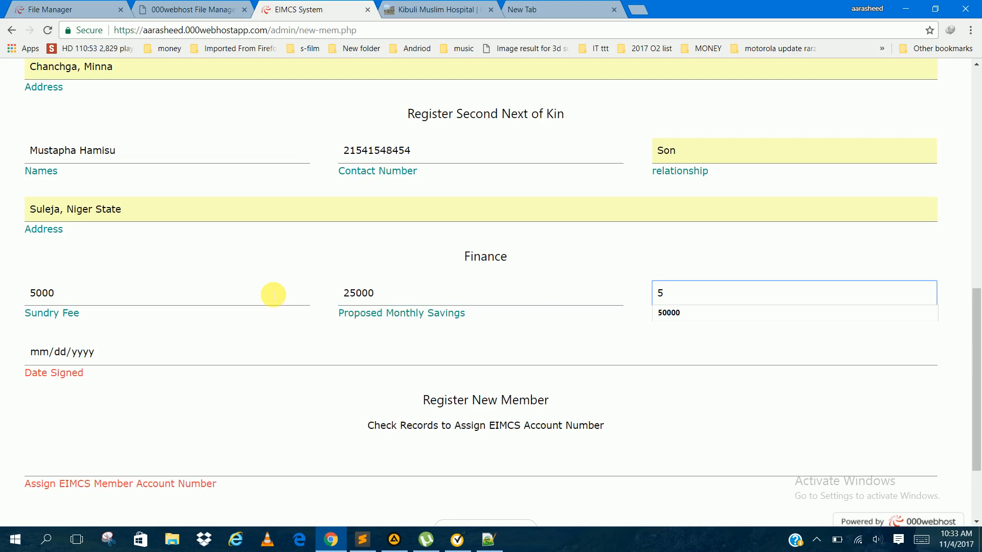
key("BackSpace")
type("50000")
key("Tab")
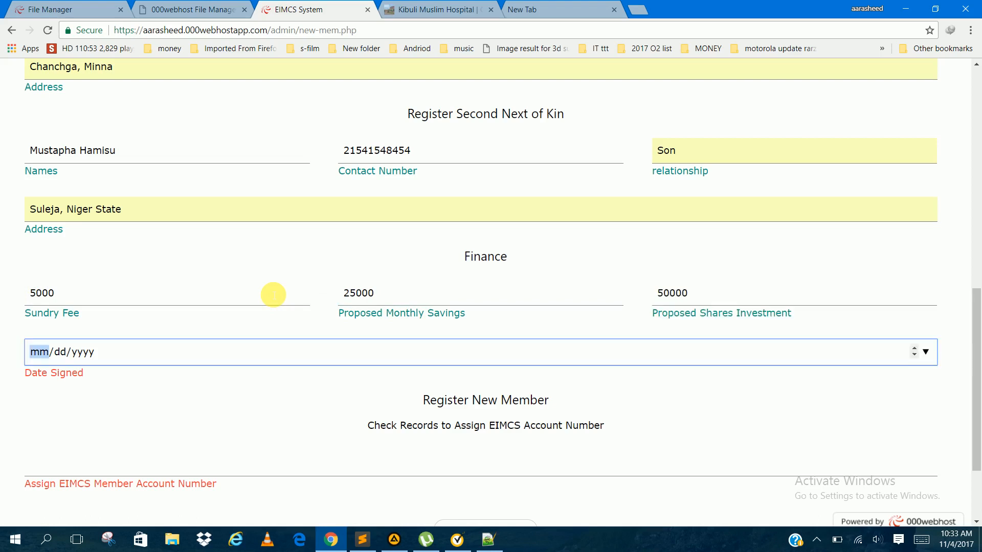
Step: Set the date signed to 11/04/2017, using the calendar's current date
left_click(925, 351)
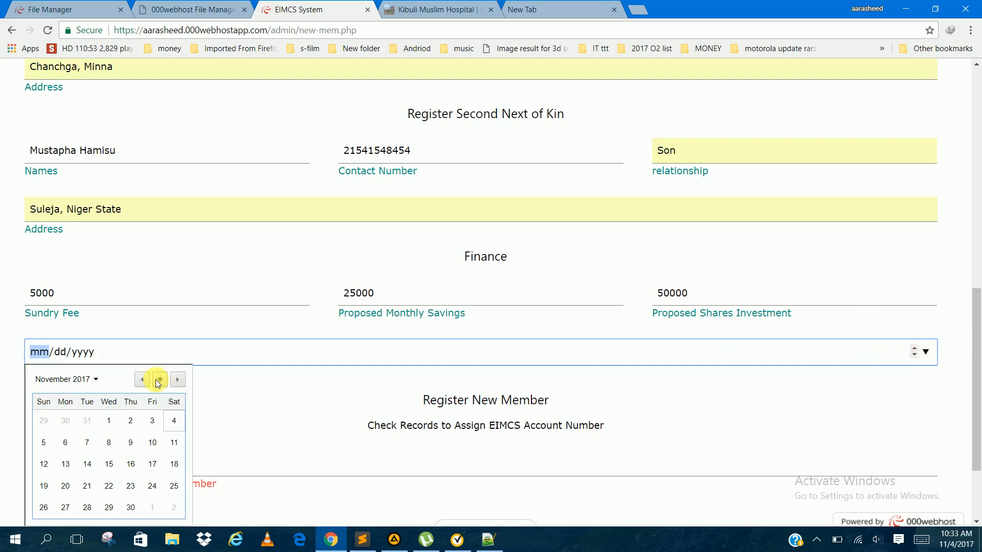
key("XF86AudioRaiseVolume")
key("XF86AudioRaiseVolume")
key("XF86AudioRaiseVolume")
key("XF86AudioRaiseVolume")
key("XF86AudioRaiseVolume")
key("XF86AudioRaiseVolume")
key("XF86AudioRaiseVolume")
key("XF86AudioRaiseVolume")
key("XF86AudioRaiseVolume")
key("XF86AudioRaiseVolume")
key("XF86AudioRaiseVolume")
key("XF86AudioRaiseVolume")
key("XF86AudioRaiseVolume")
key("XF86AudioRaiseVolume")
key("XF86AudioRaiseVolume")
key("XF86AudioRaiseVolume")
key("XF86AudioRaiseVolume")
key("XF86AudioRaiseVolume")
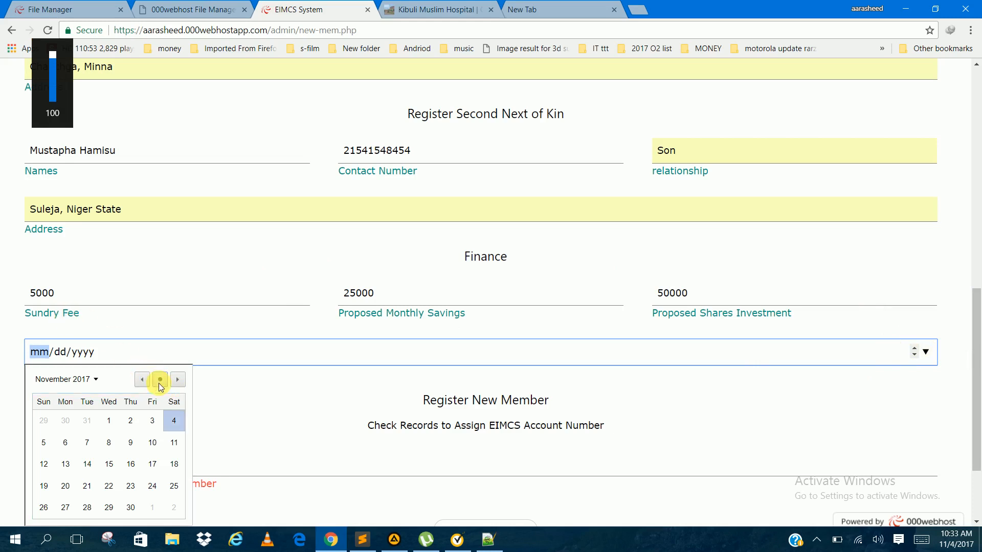
left_click(159, 380)
Step: Copy the account number from line 1 of the Notepad++ document into the form's member account number field and submit the registration
scroll(499, 438, "down", 2)
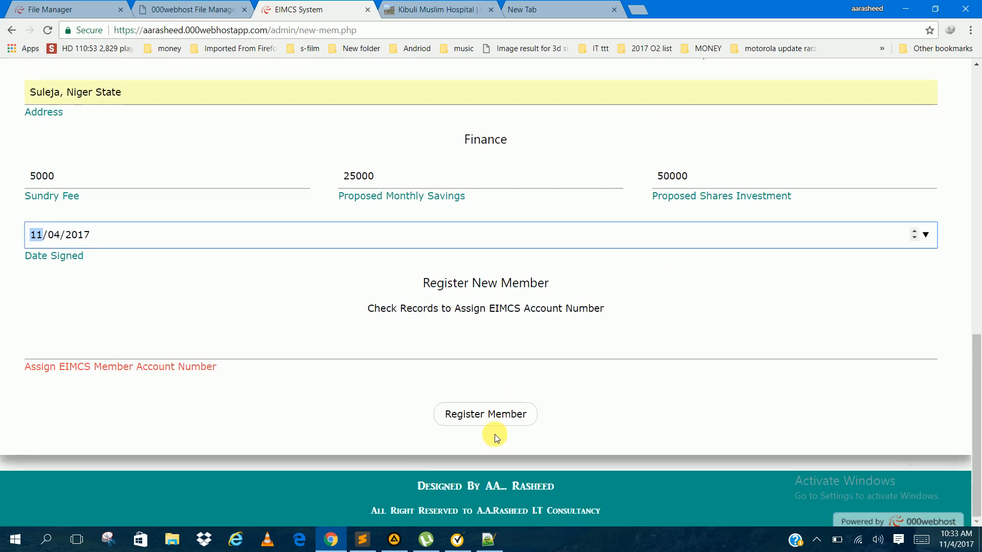
left_click(484, 351)
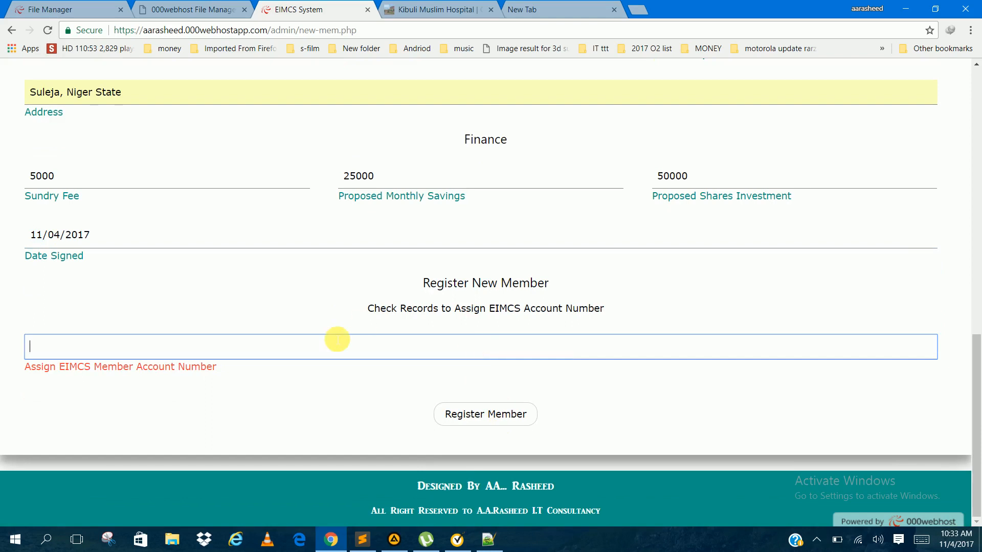
left_click(489, 539)
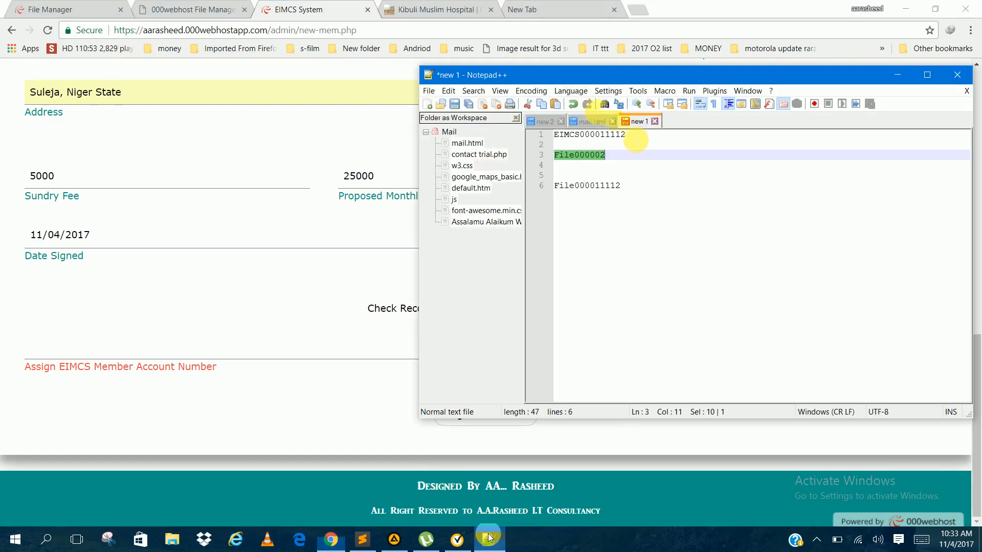
left_click_drag(634, 135, 517, 144)
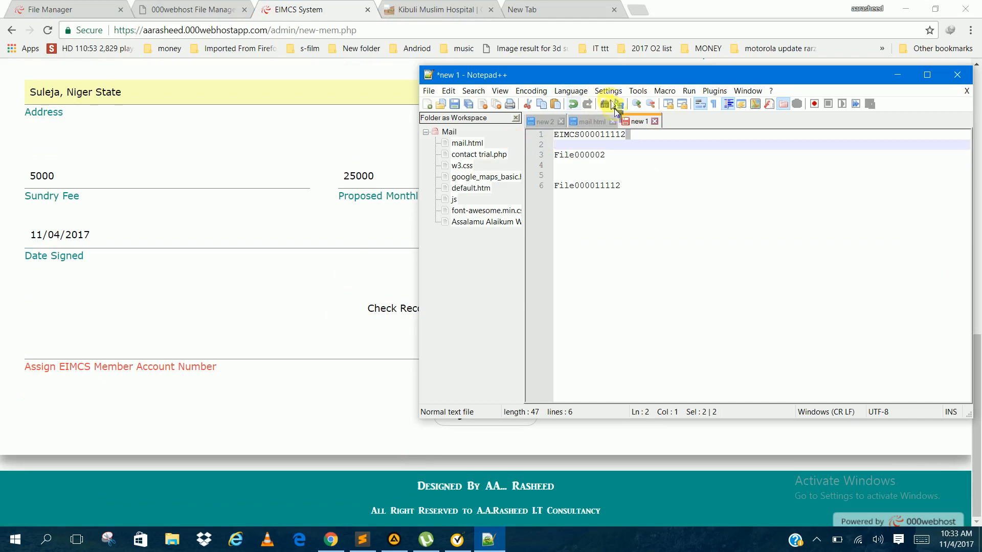
double_click(588, 136)
key("ctrl+c")
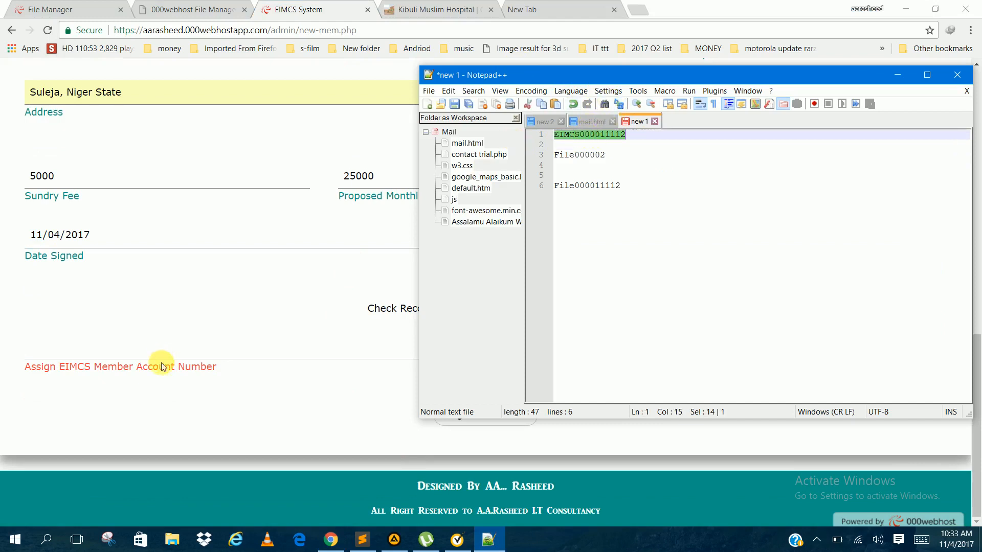
left_click(189, 362)
key("ctrl+v")
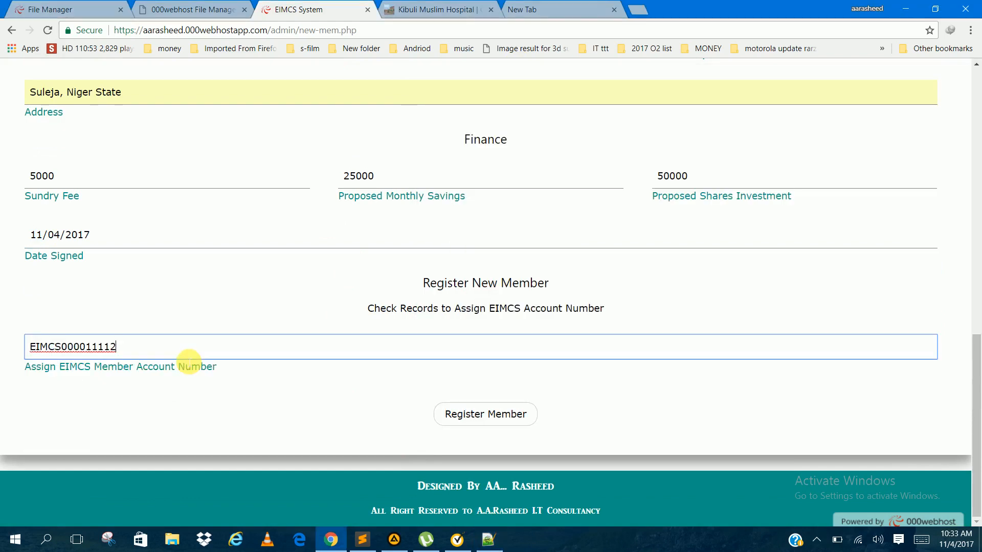
left_click(462, 404)
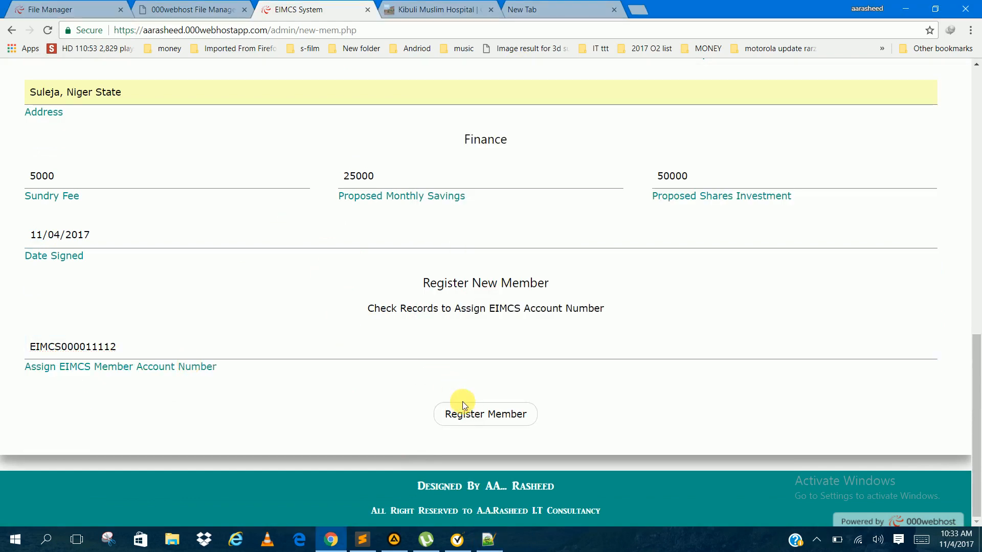
left_click(473, 415)
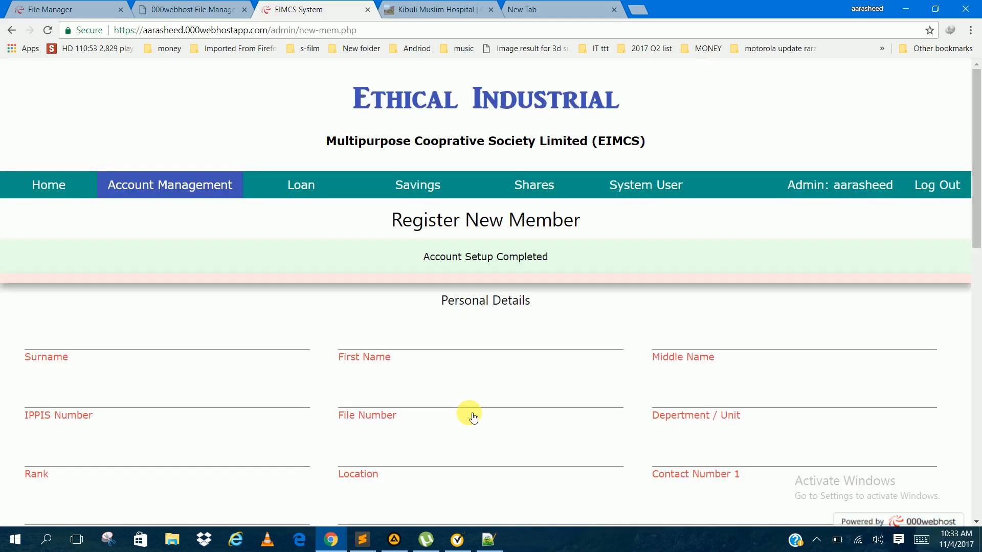
Step: Open the Update Member page and search for the member's record with the copied EIMCS account number
mouse_move(196, 179)
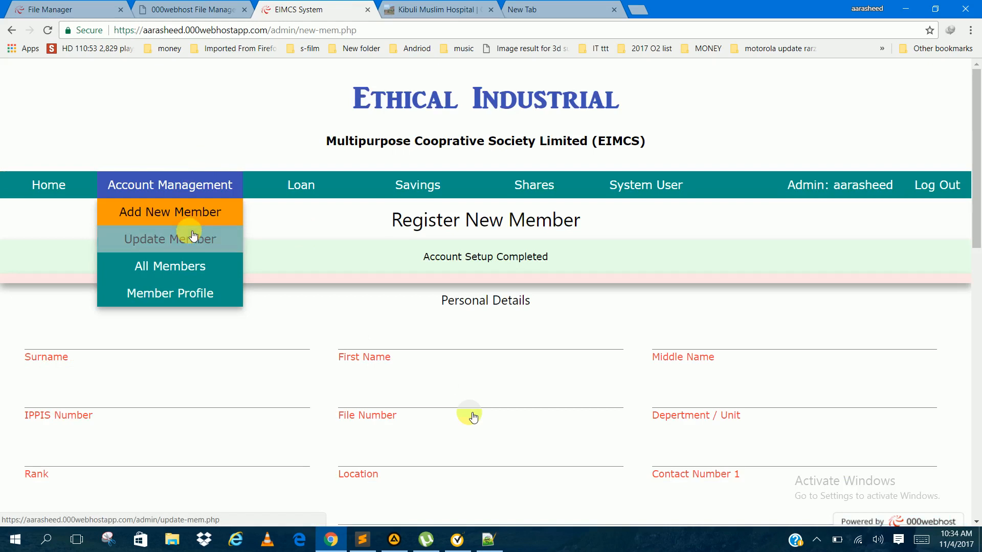
left_click(189, 234)
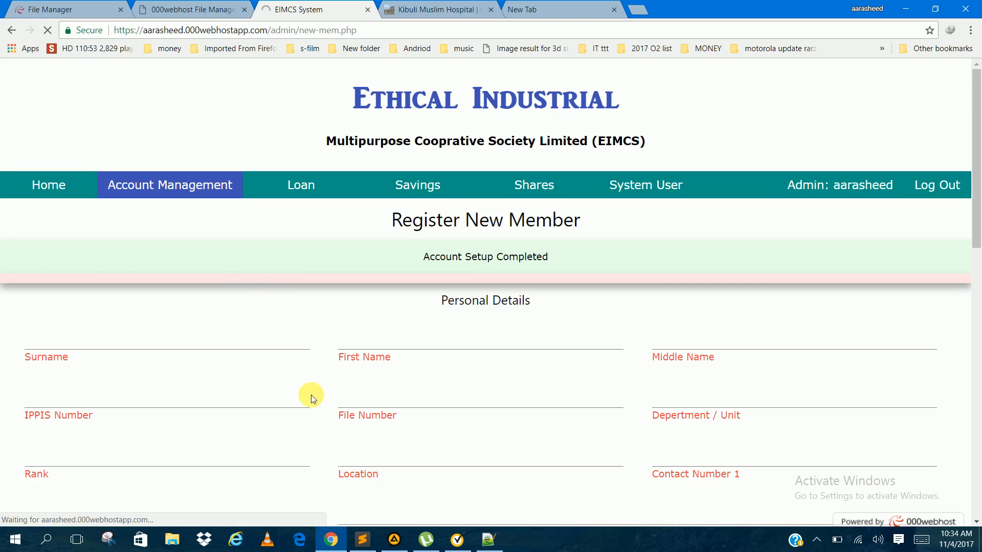
scroll(306, 379, "down", 3)
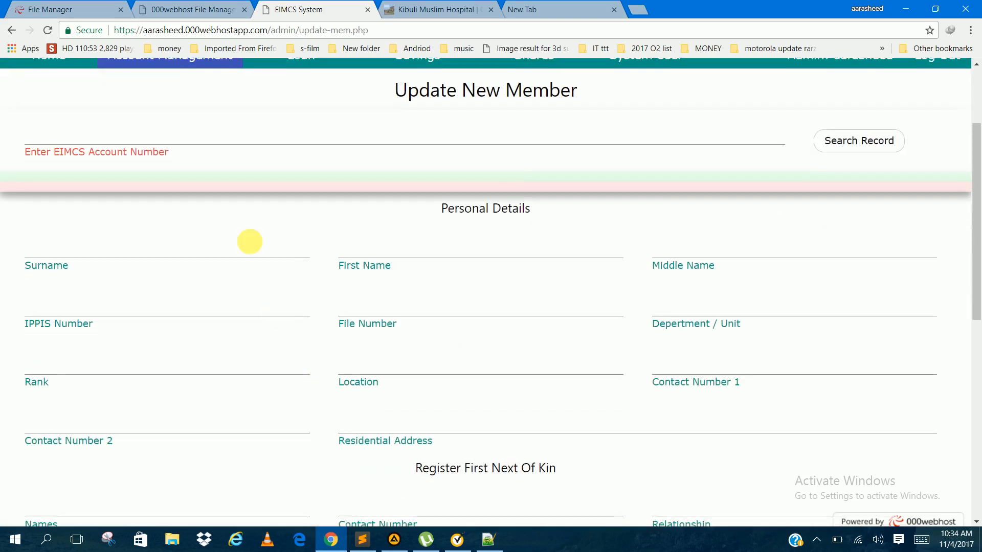
left_click(291, 145)
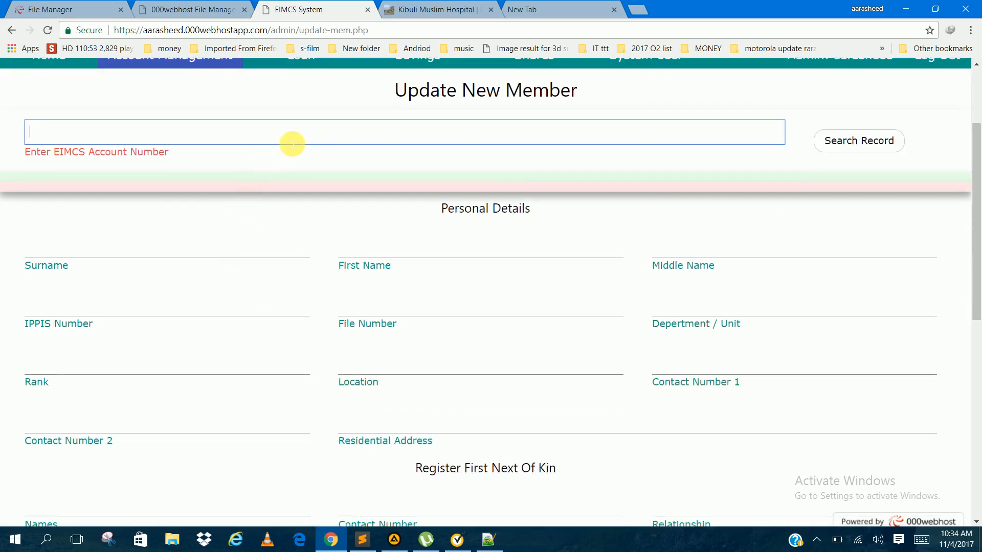
key("ctrl+v")
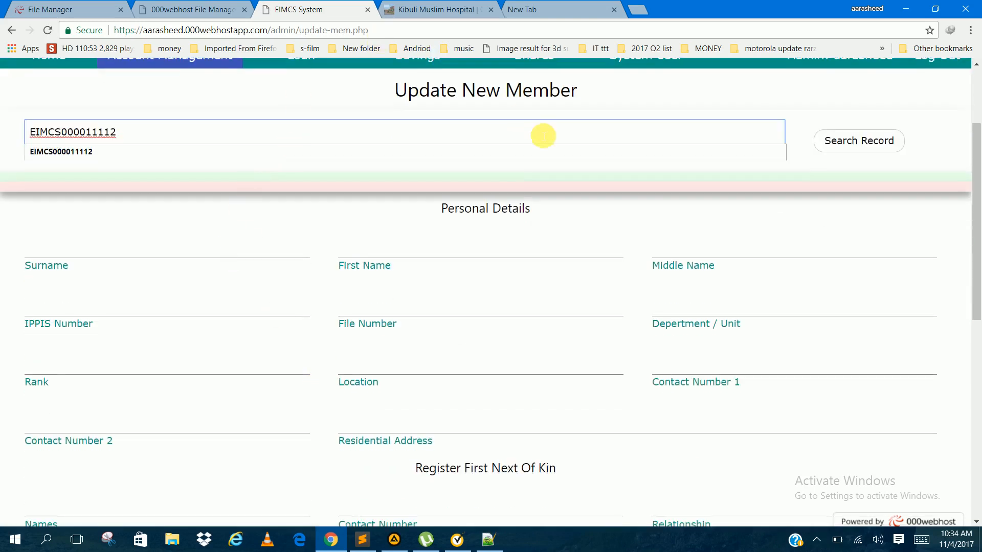
left_click(841, 143)
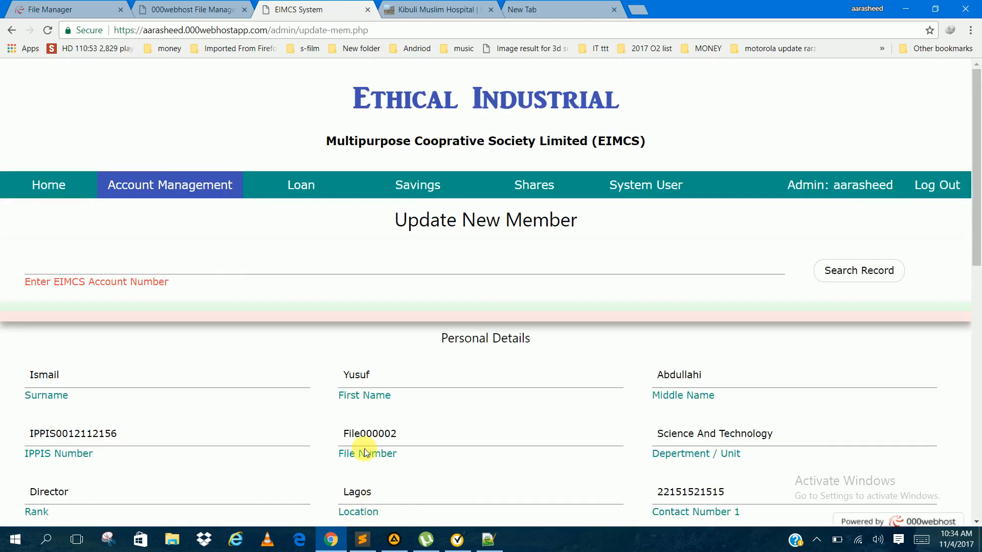
Step: Review the loaded member record, from the personal details through both next of kin sections to the assigned account number
scroll(366, 451, "down", 9)
scroll(364, 449, "down", 3)
scroll(364, 449, "up", 3)
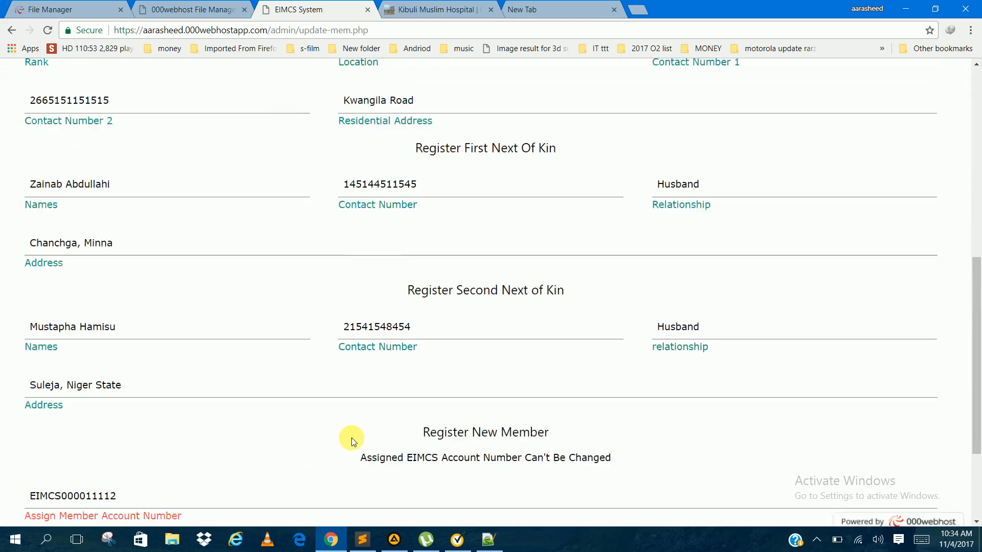
scroll(351, 437, "up", 5)
scroll(347, 174, "up", 3)
scroll(348, 173, "down", 3)
scroll(348, 173, "down", 2)
scroll(347, 174, "up", 2)
scroll(348, 174, "down", 5)
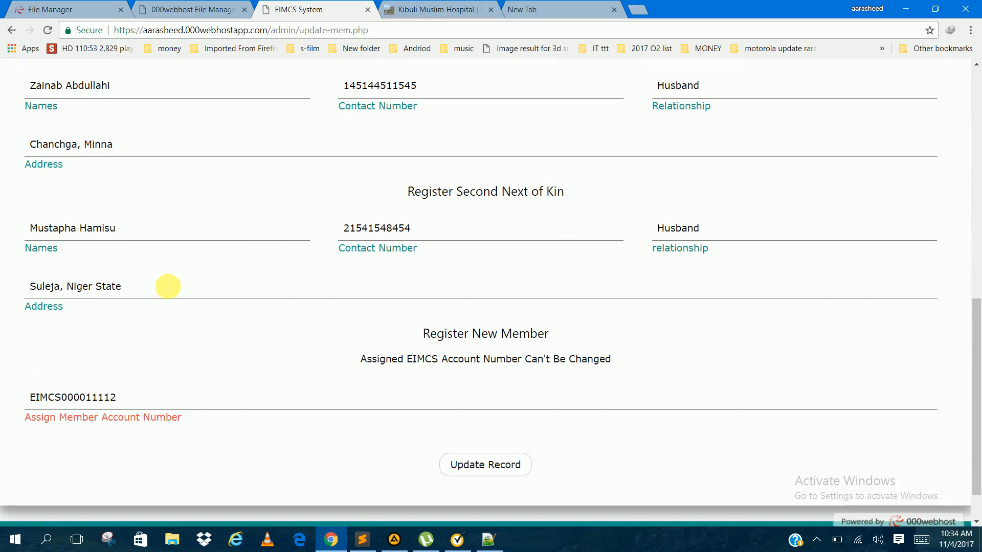
Step: Append "uuuu" to the second next of kin's name and update the member's record
left_click(172, 234)
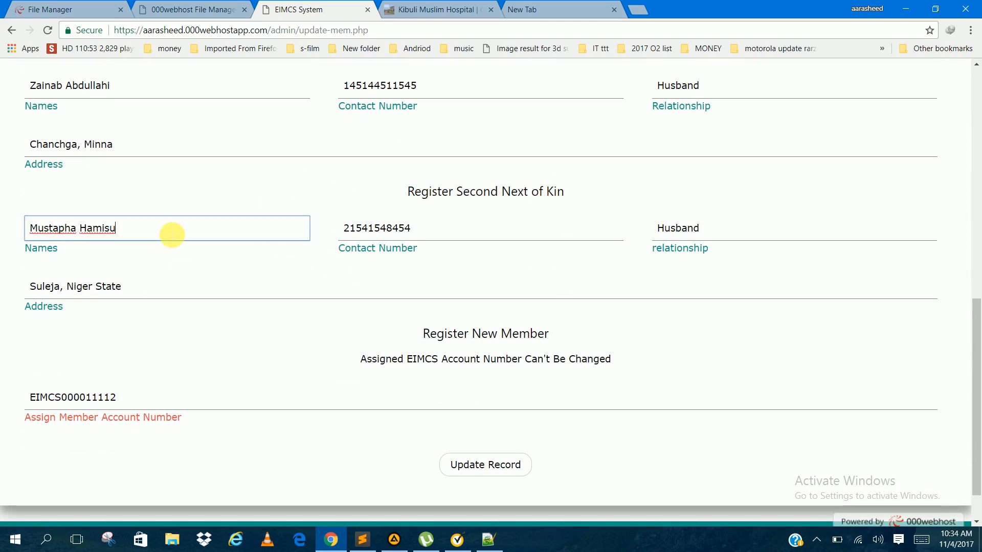
type("uuuu")
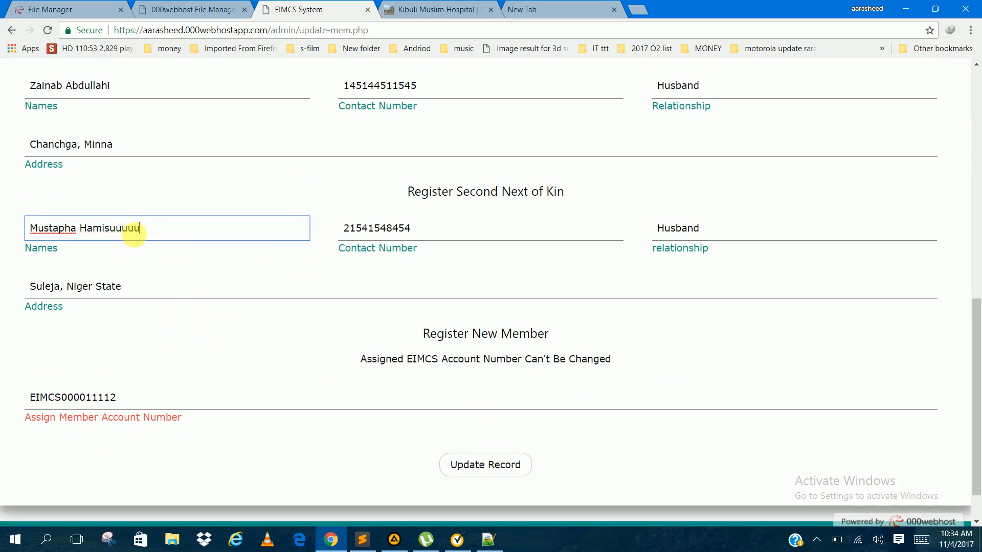
left_click(494, 465)
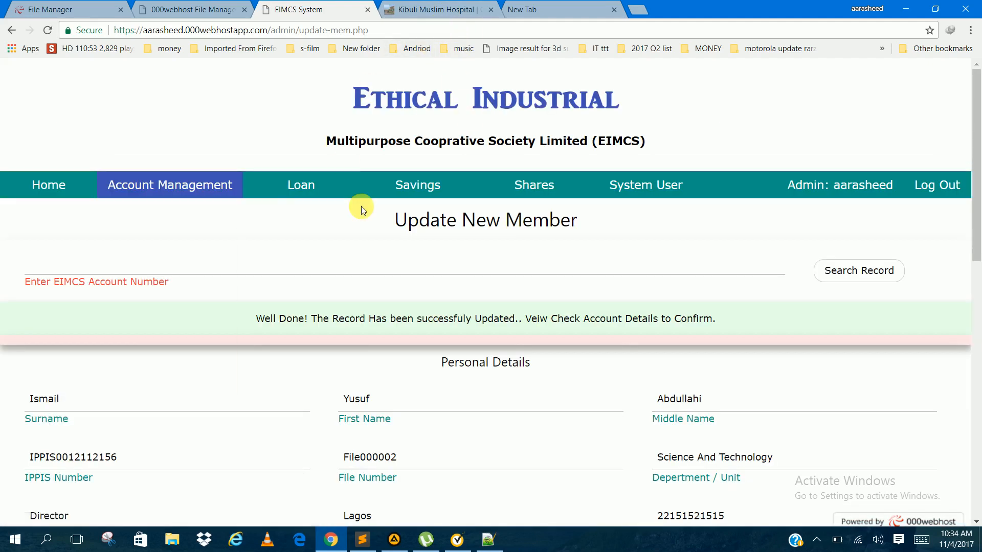
scroll(361, 209, "down", 5)
scroll(361, 210, "up", 5)
Step: Open the list of all members
mouse_move(220, 187)
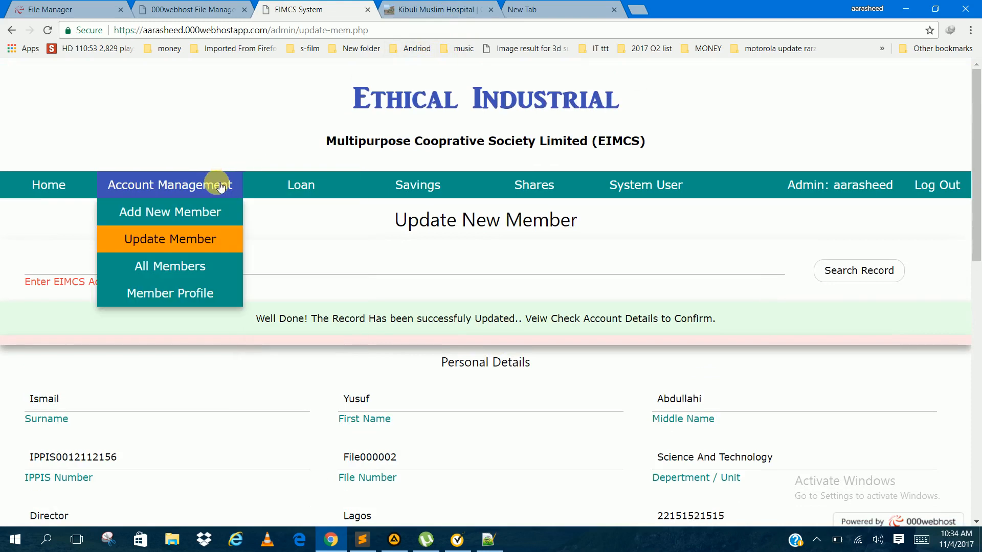
left_click(197, 264)
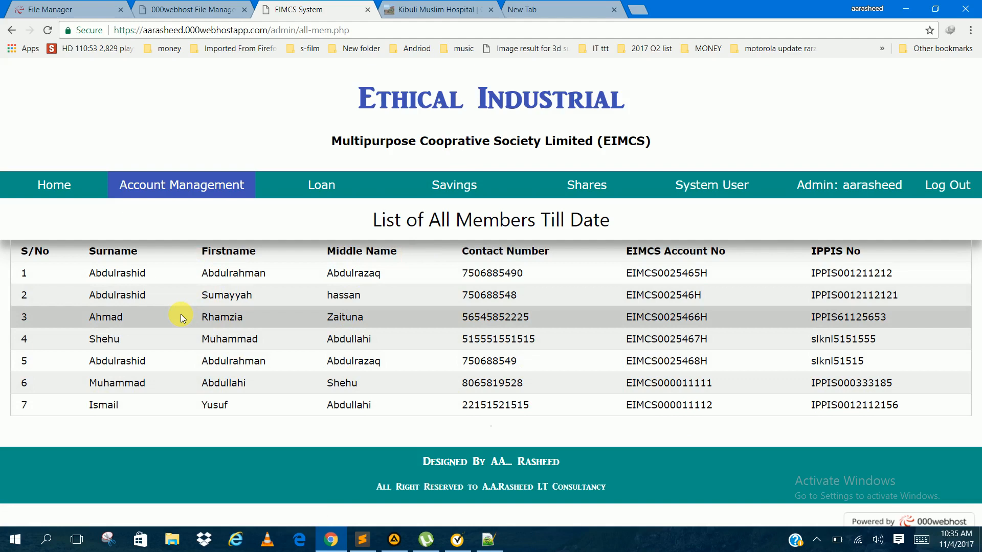
mouse_move(287, 190)
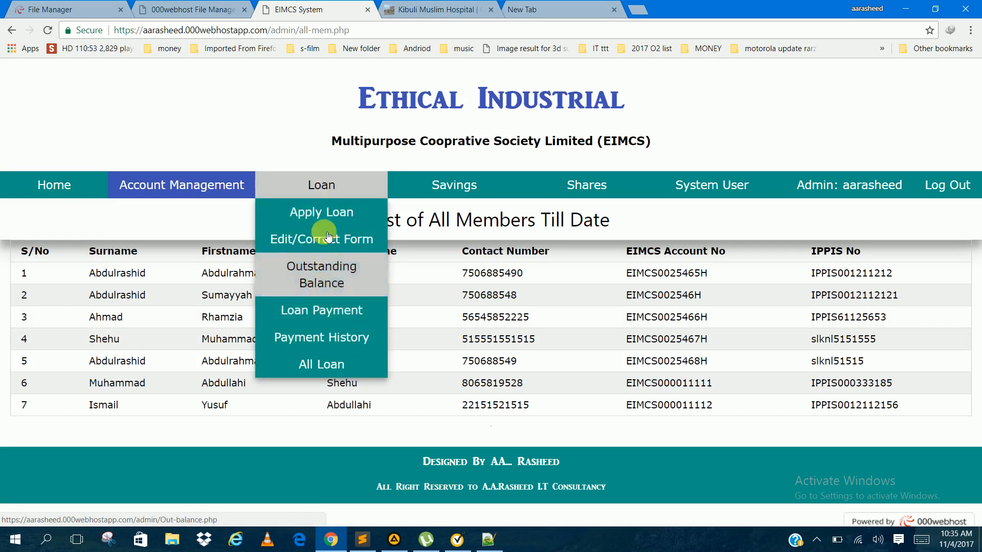
Step: Open the Member Profile page and search for the member with the copied EIMCS account number
mouse_move(173, 193)
left_click(192, 298)
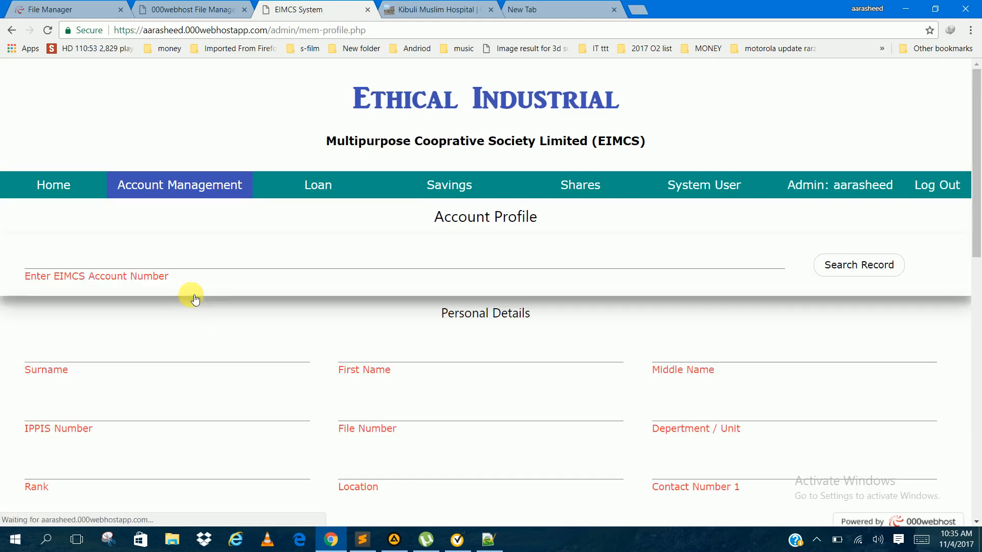
left_click(222, 258)
type("EIMCS000011112")
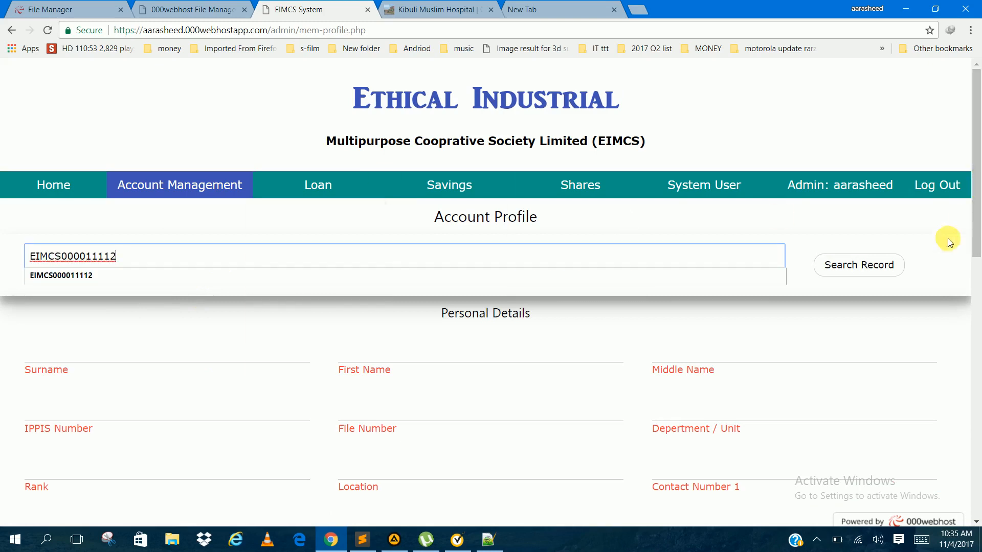
left_click(880, 263)
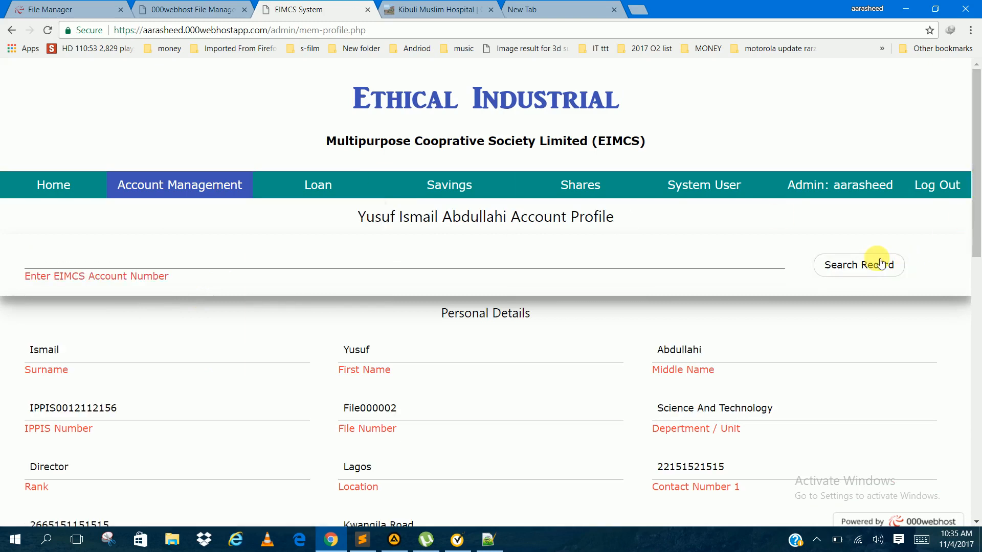
left_click(880, 263)
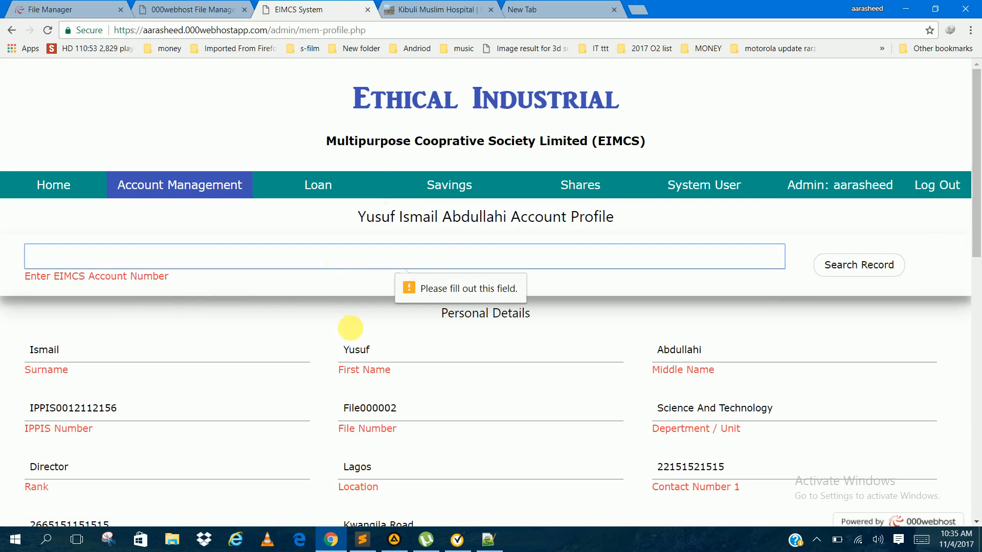
Step: Examine the member's account profile, including the second next of kin's edited name, the finance figures and the date signed
scroll(391, 387, "down", 5)
scroll(393, 392, "down", 8)
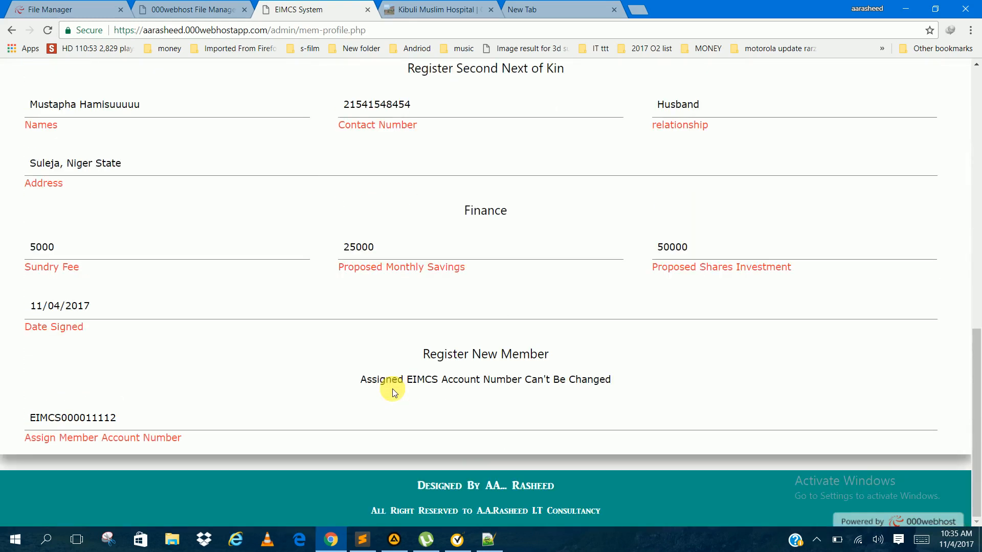
scroll(393, 389, "up", 13)
scroll(392, 379, "down", 13)
scroll(396, 384, "up", 2)
scroll(396, 381, "up", 10)
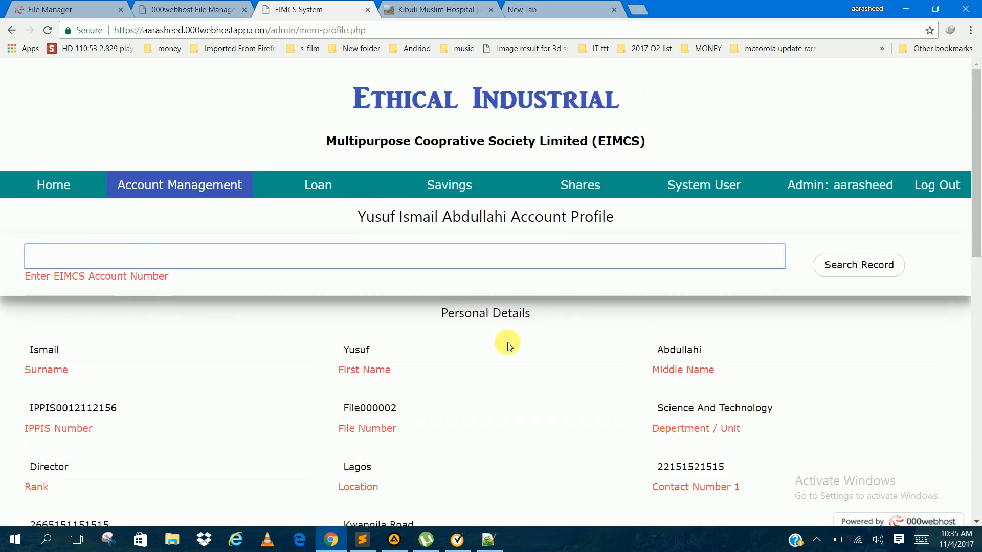
scroll(603, 413, "down", 13)
scroll(603, 414, "up", 1)
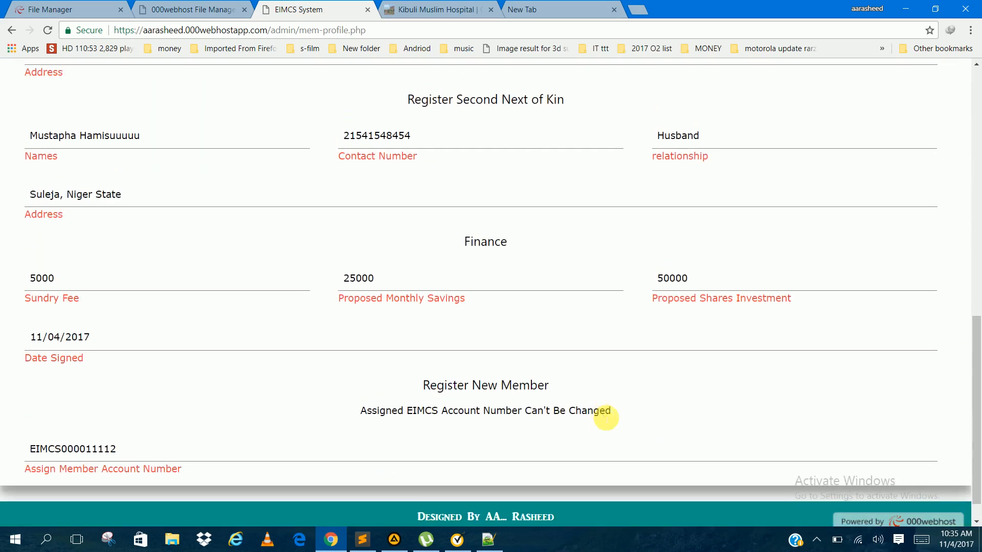
scroll(605, 417, "up", 1)
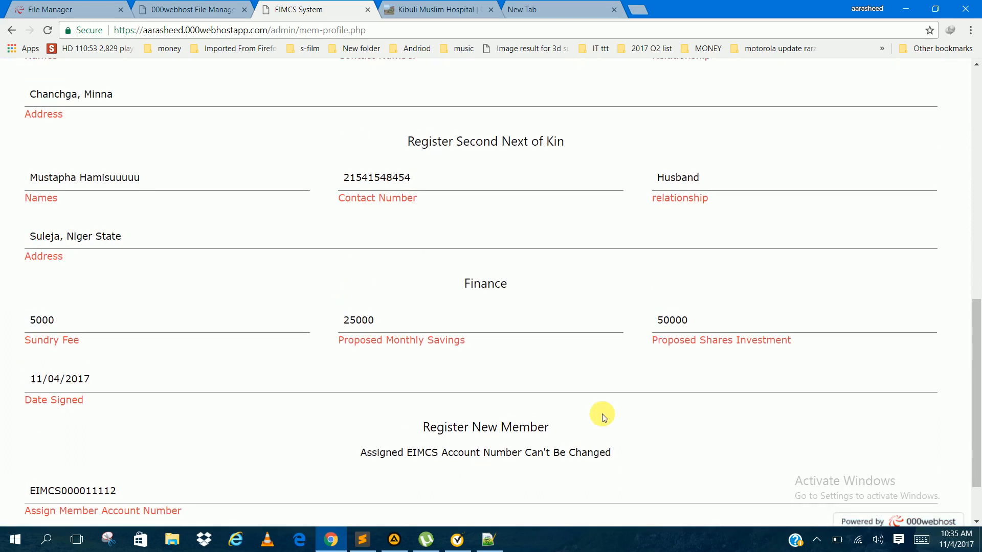
scroll(603, 418, "up", 12)
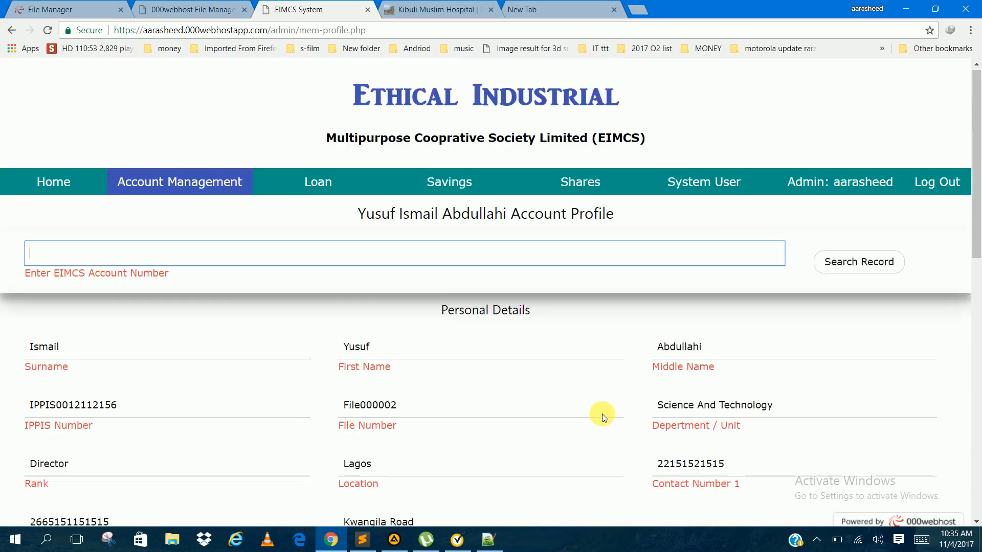
Step: Open the Apply Loan form and look over its fields
mouse_move(290, 191)
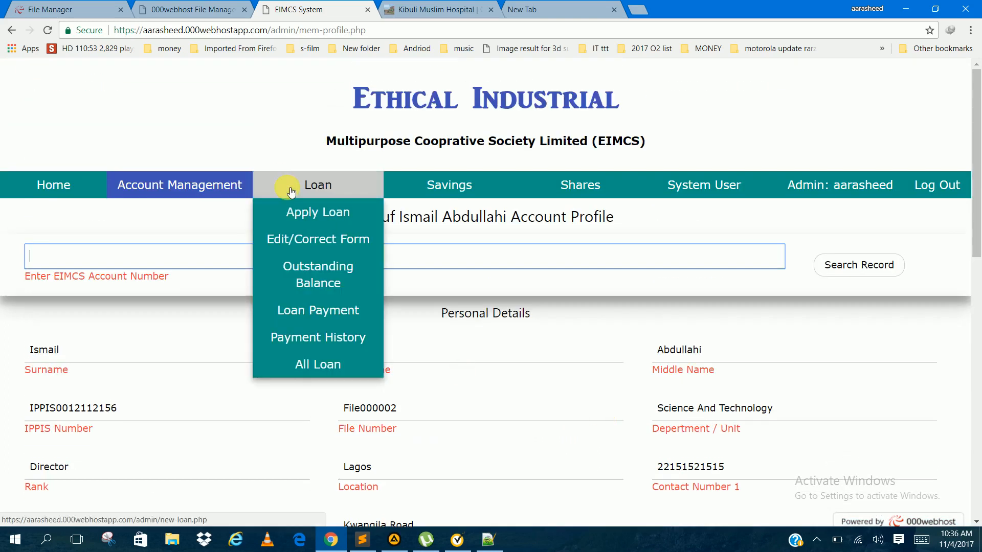
mouse_move(240, 186)
left_click(282, 210)
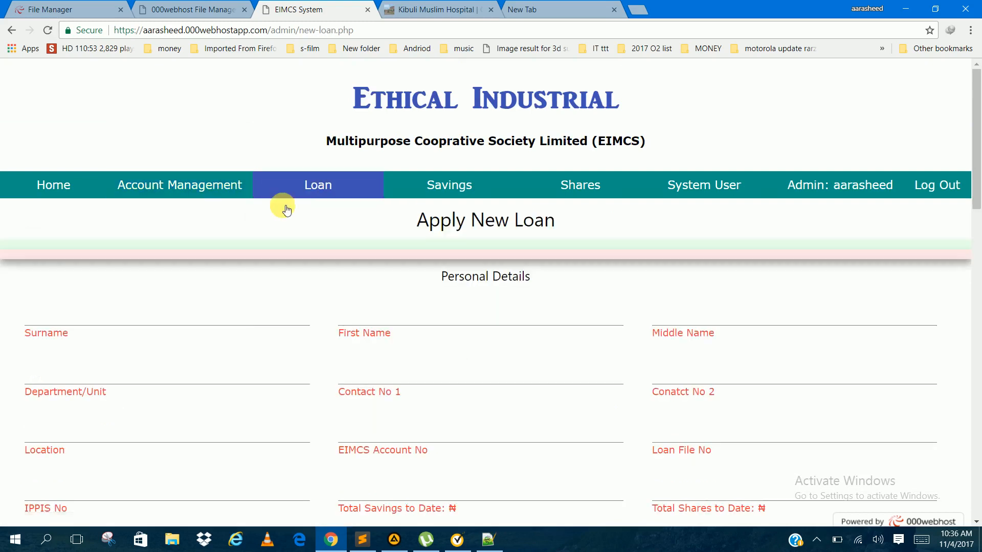
scroll(282, 207, "down", 15)
scroll(286, 209, "up", 15)
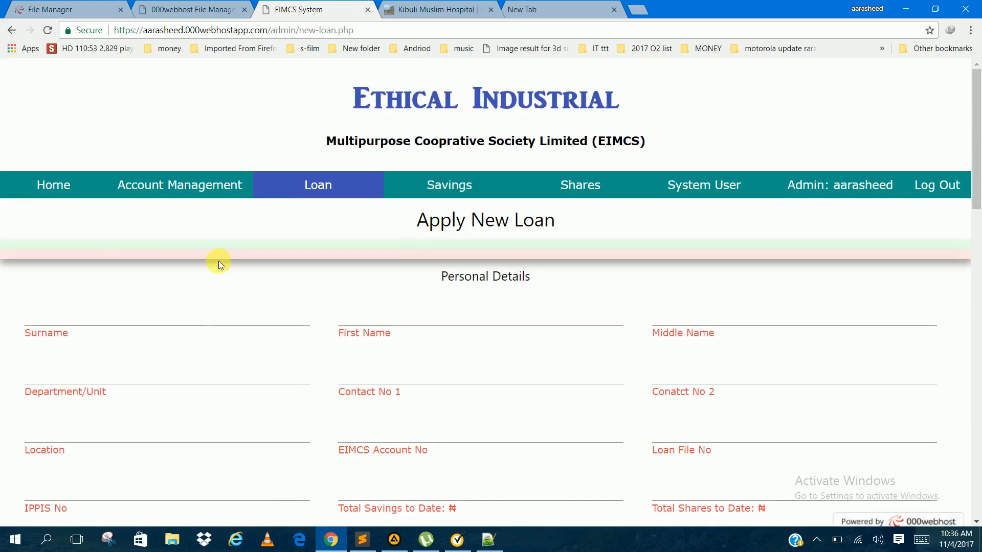
Step: Fill in the loan applicant's surname, first name and middle name with arbitrary placeholder text
left_click(187, 319)
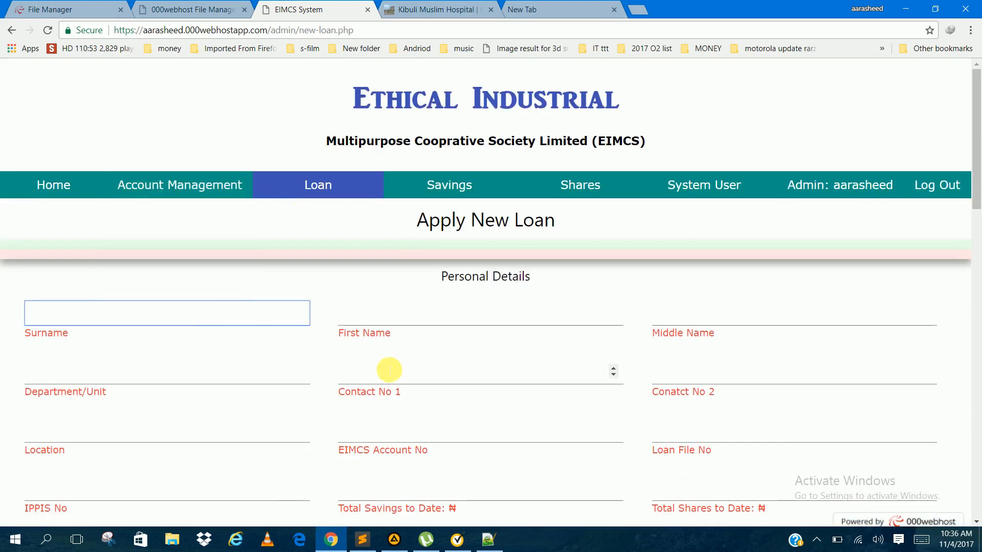
type("ham")
key("BackSpace")
key("BackSpace")
type("hbkjadwnnns")
key("Tab")
type("nszdznksnfkjznk")
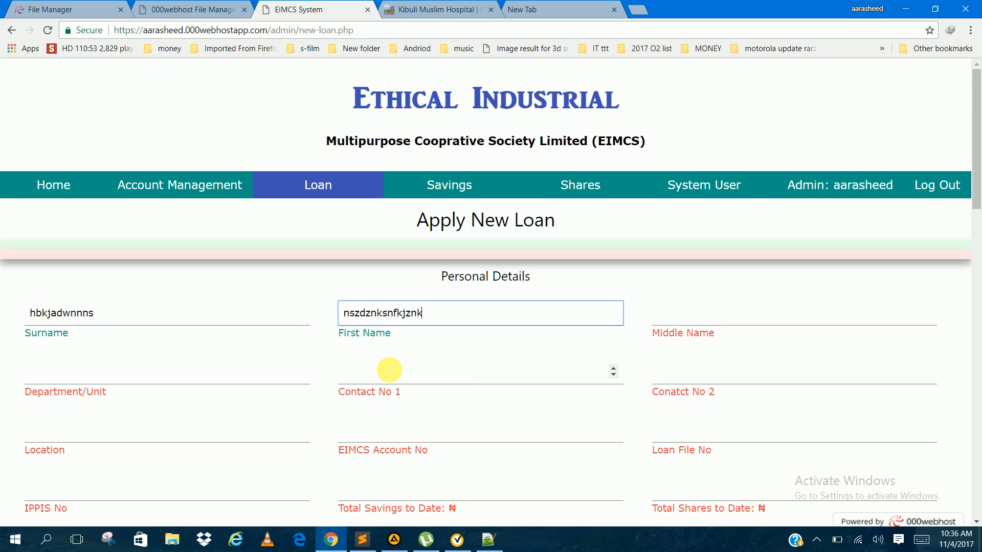
key("Tab")
type("m,ncz")
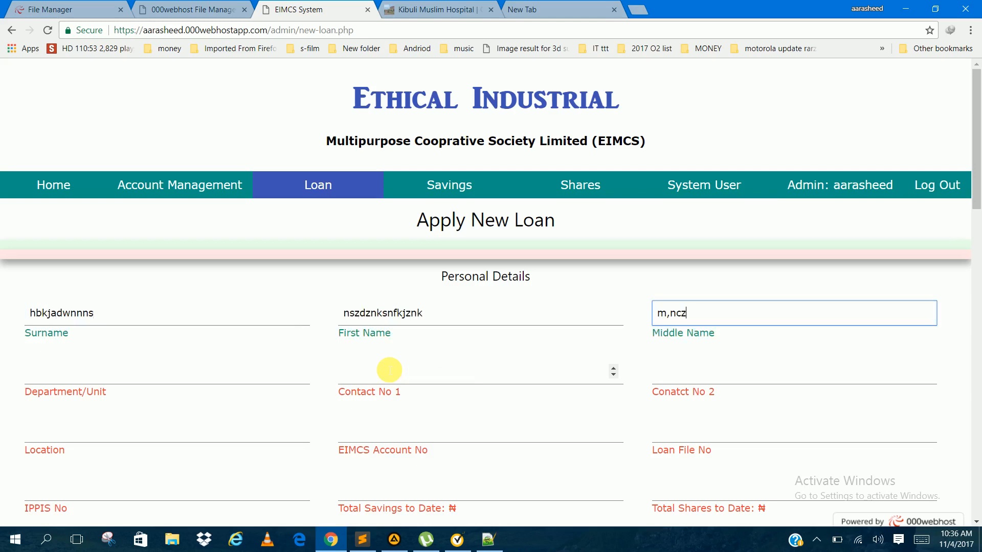
type(" mdn")
Step: Set the applicant's department to the suggested Science And Technology and enter both contact numbers
left_click(54, 378)
key("Down")
key("Down")
key("Tab")
type("-2")
key("BackSpace")
key("BackSpace")
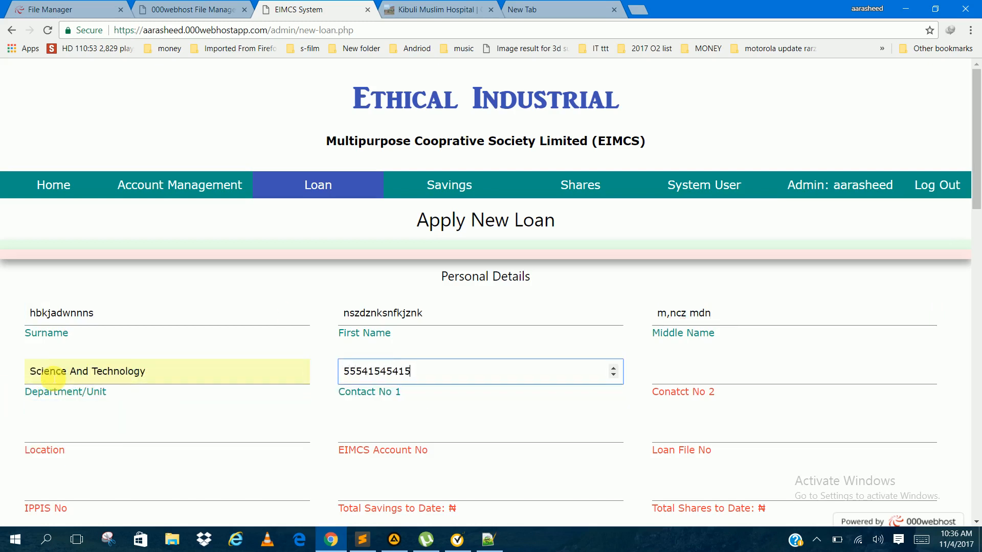
key("Tab")
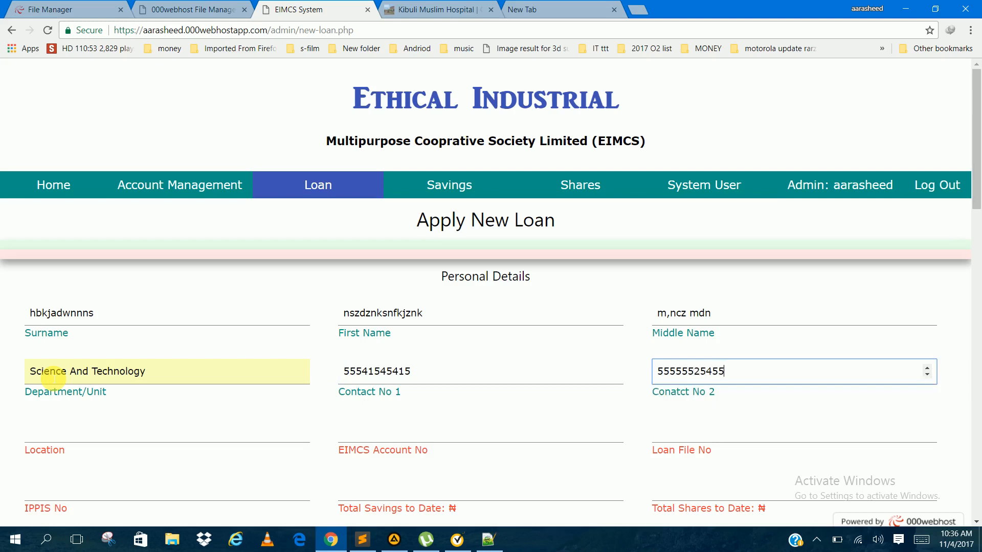
Step: Set the applicant's location to the suggested Minna and paste the copied account number as the EIMCS account number
key("Tab")
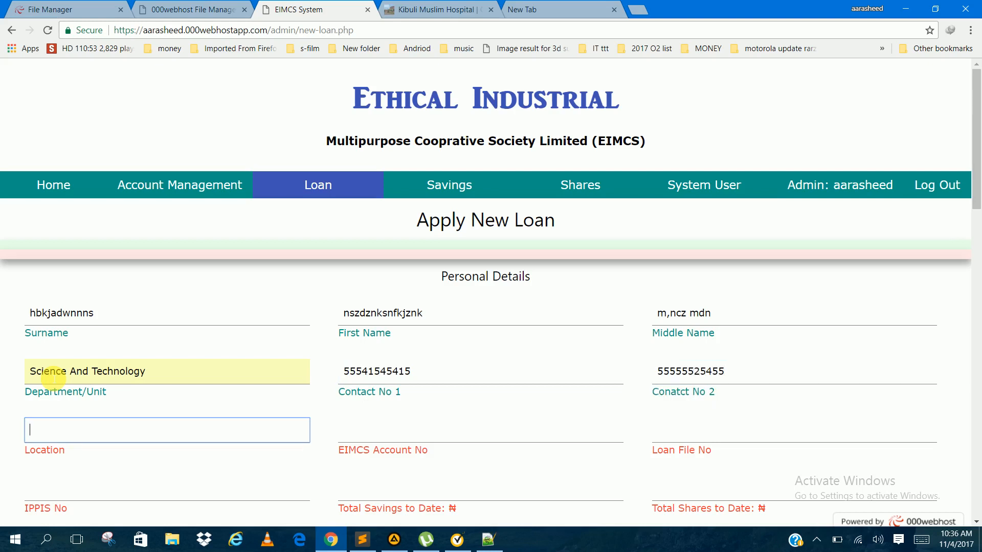
key("Down")
key("Down")
key("Tab")
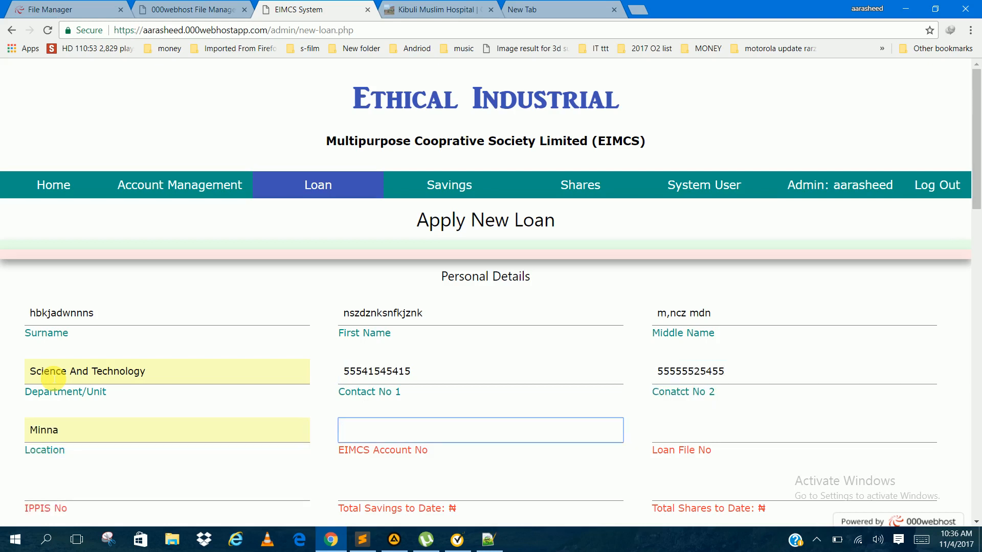
type("EIMCS000011112")
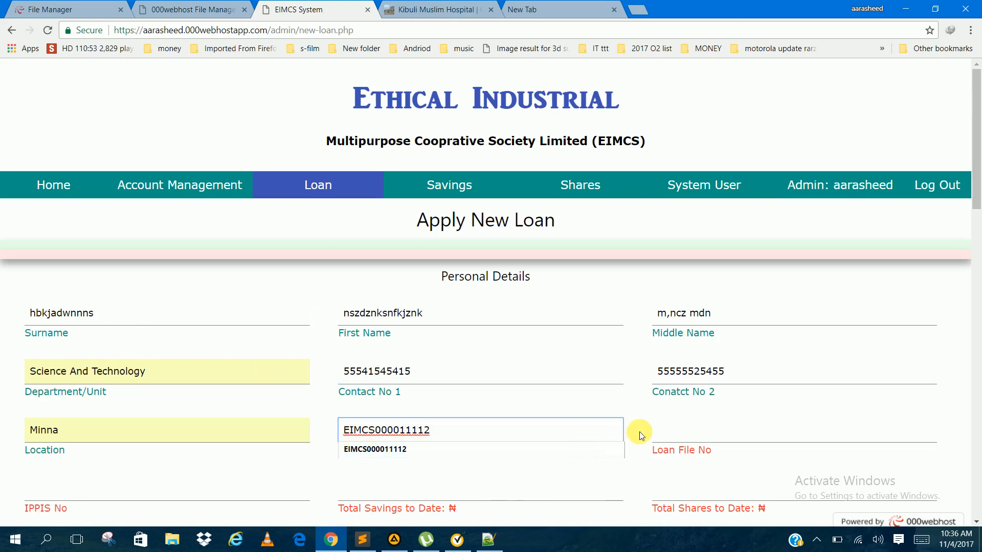
left_click(668, 438)
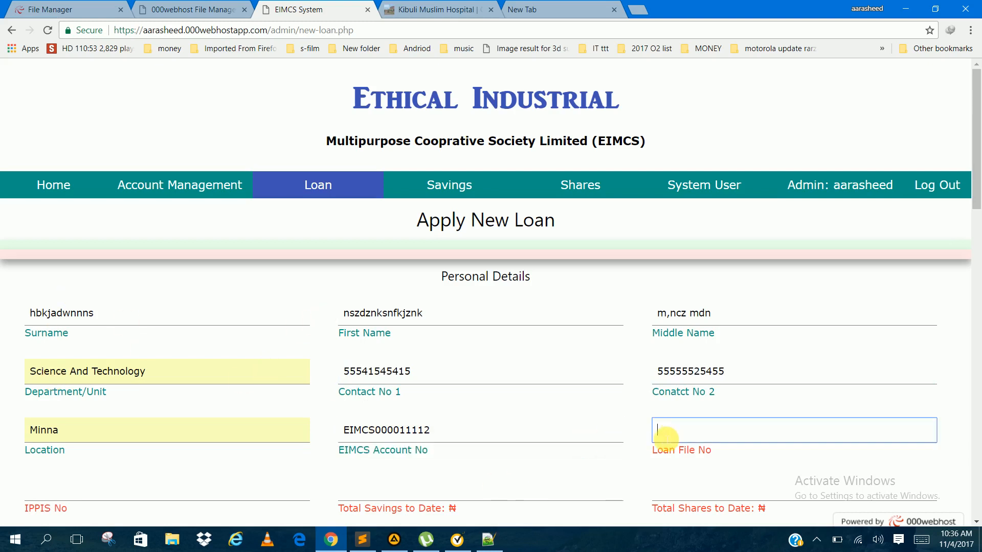
Step: Copy the file number from the last line of the Notepad++ notes and paste it as the Loan File No
left_click(488, 536)
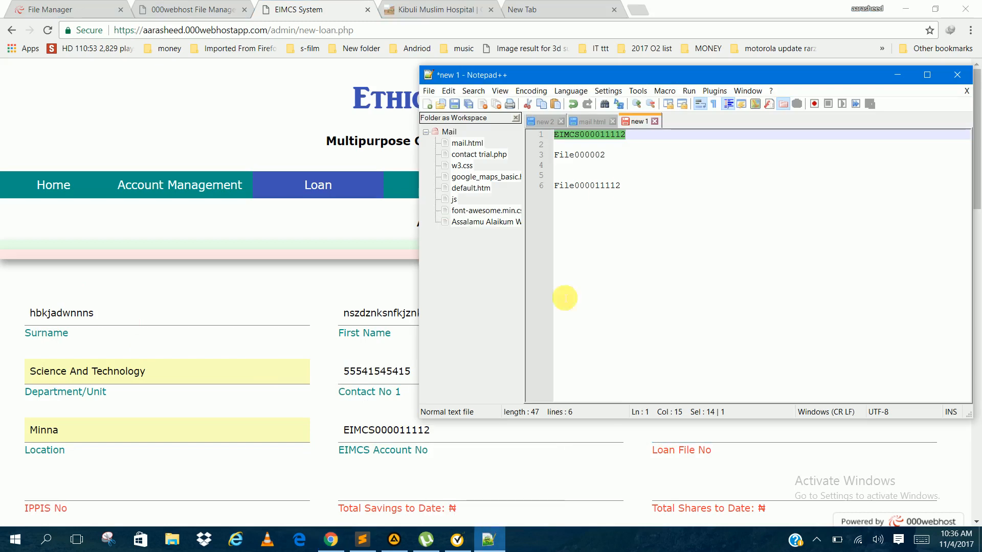
left_click_drag(556, 185, 652, 187)
key("ctrl+c")
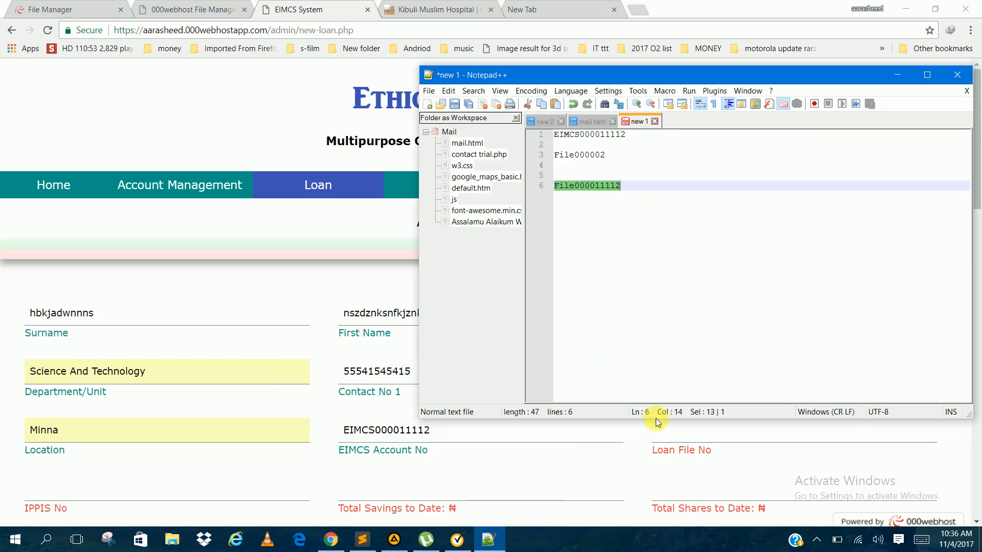
left_click(661, 439)
key("ctrl+v")
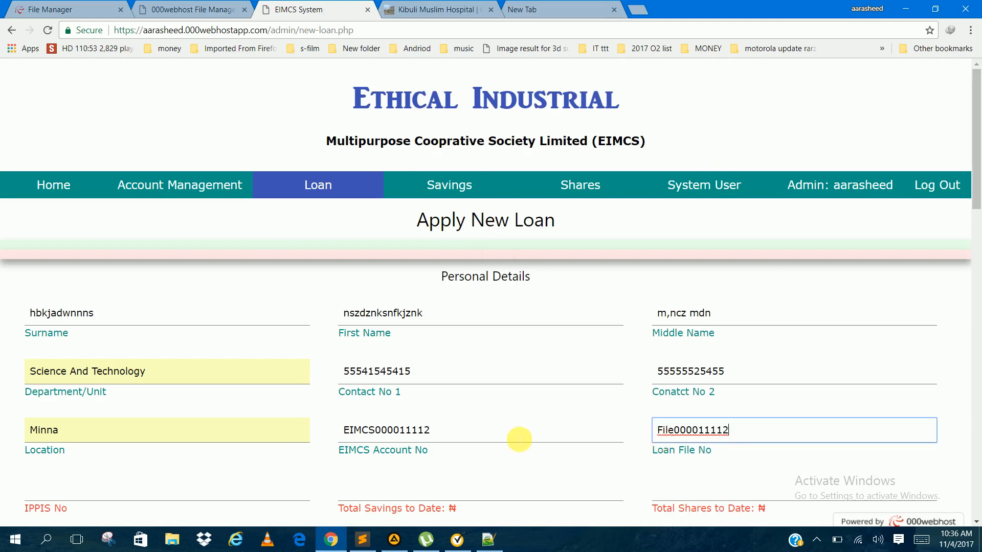
Step: Fill in the applicant's IPPIS number in the personal details
scroll(545, 457, "down", 3)
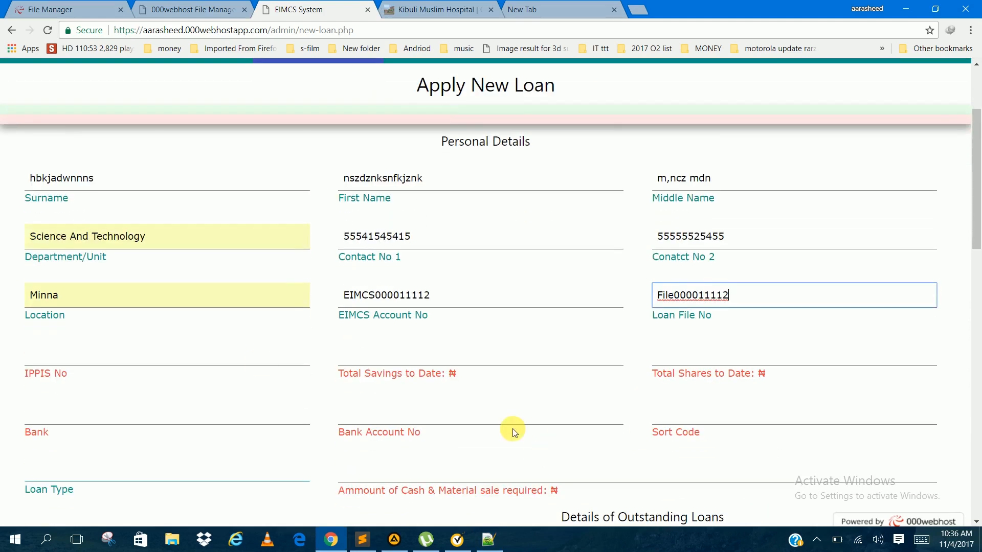
left_click(245, 357)
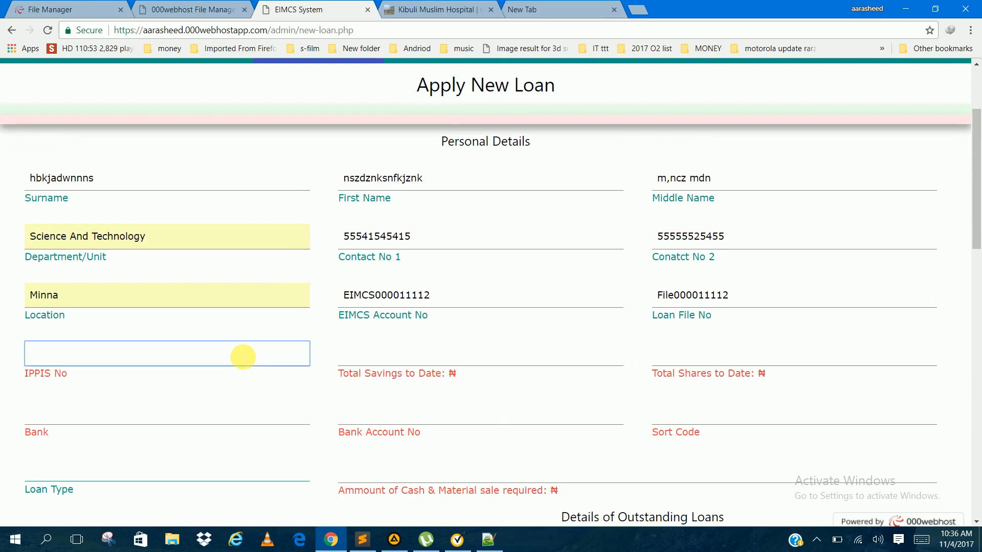
type("IP")
left_click(200, 406)
type("51")
key("Tab")
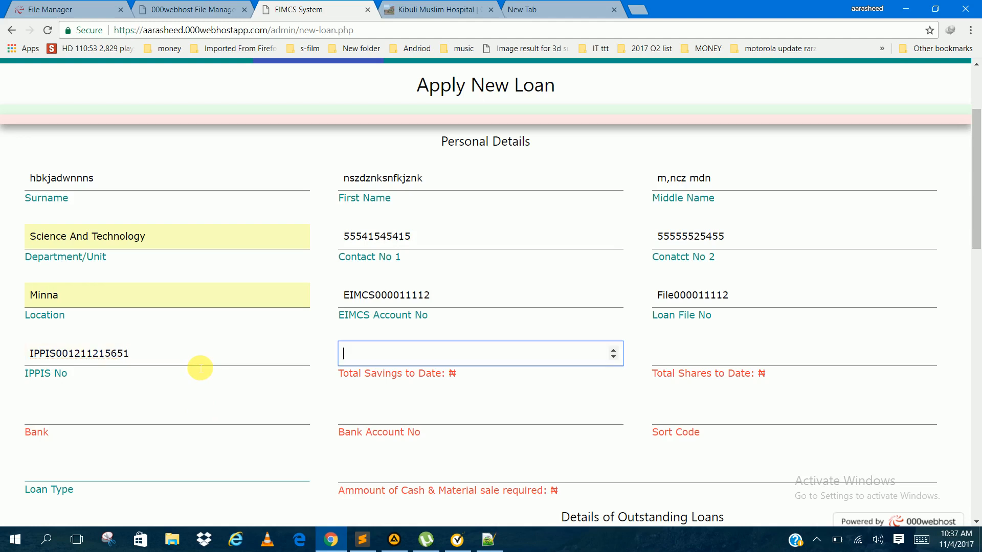
Step: Set the total savings to date to 1515655 and the total shares to date to 51515151
type("15151551")
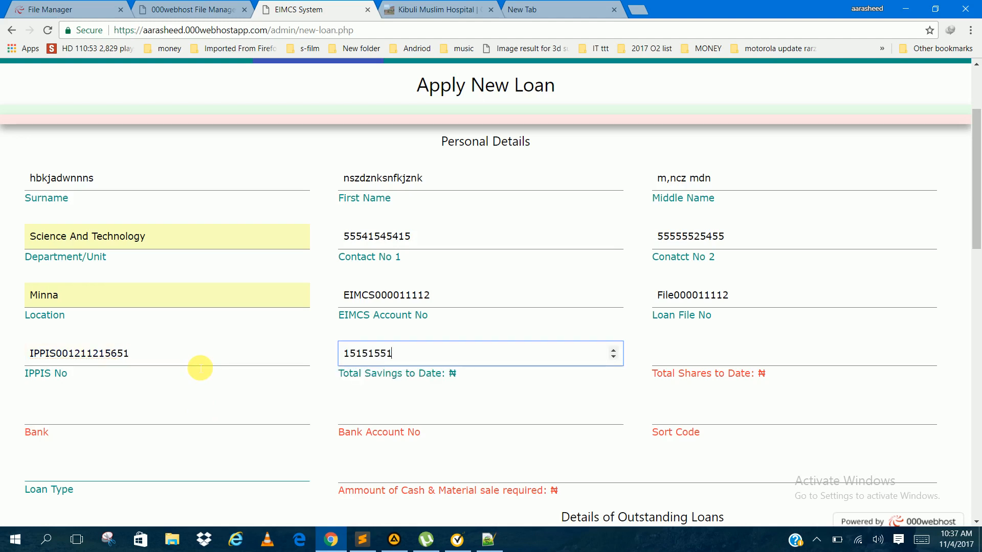
key("BackSpace")
key("BackSpace")
key("BackSpace")
key("BackSpace")
type("655")
key("Tab")
type("51515151")
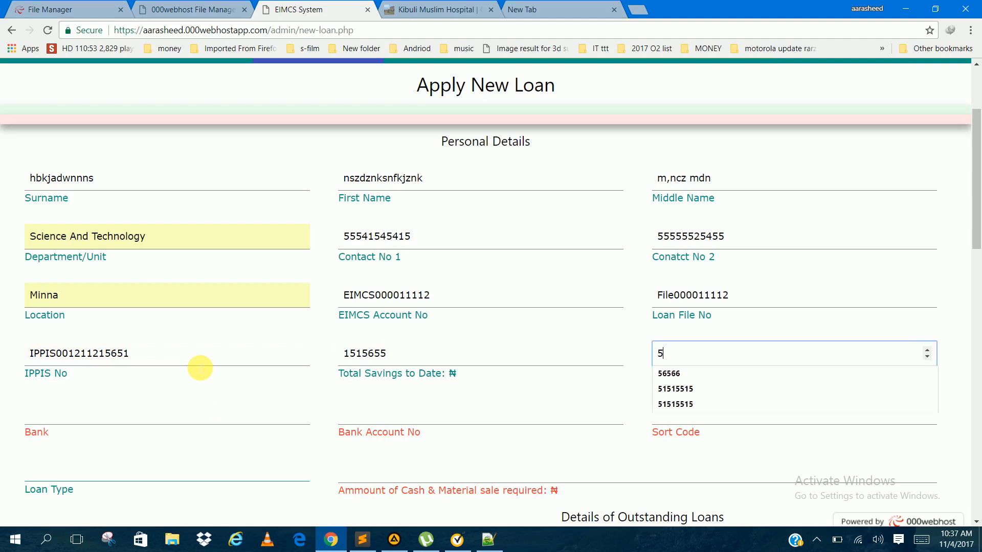
Step: Set the bank to the suggested Stanbic IBTC and fill in the bank account number from the suggested entries
key("Tab")
key("Down")
key("Down")
key("Return")
key("Tab")
key("Down")
Step: Fill in the bank's sort code from the suggested entries
key("Down")
key("Down")
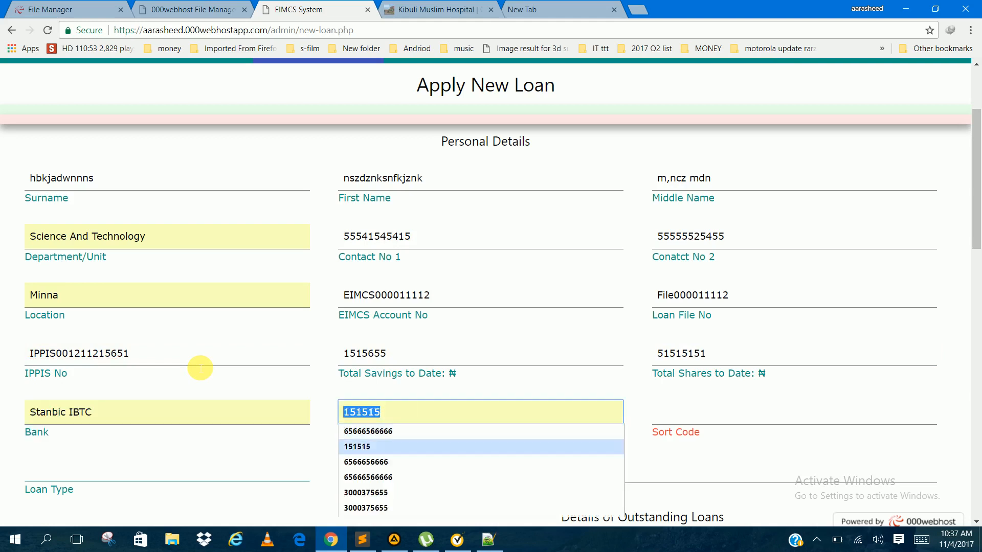
key("Down")
key("Return")
key("Tab")
key("Down")
key("Down")
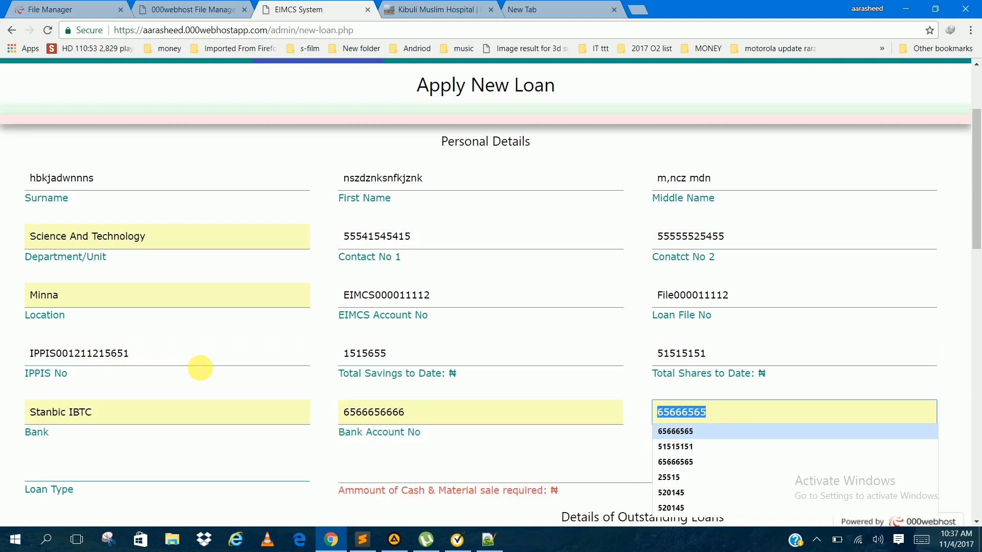
key("Down")
key("Return")
Step: Set the loan type to Cash Loan and the amount of cash and material sale required to 2151515
key("Tab")
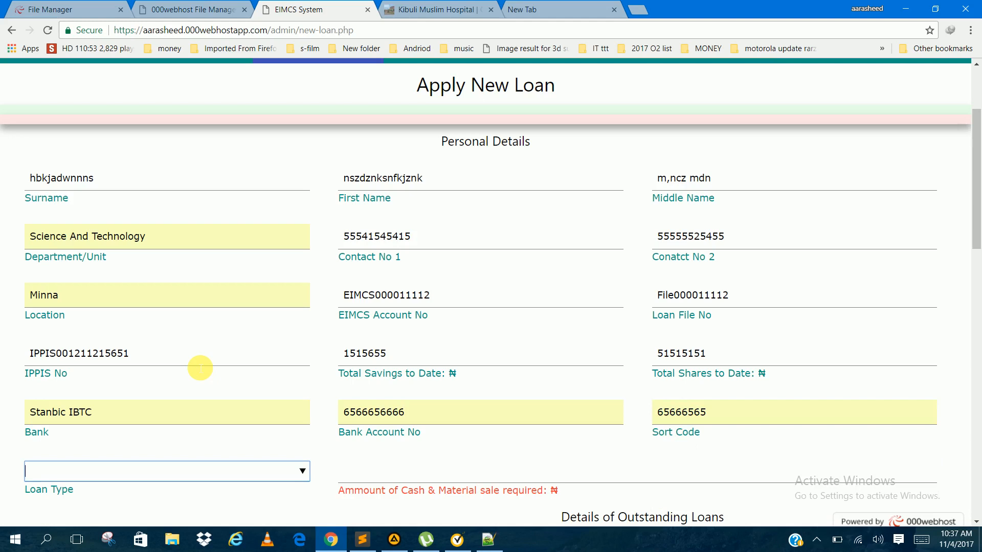
key("Down")
key("Down")
key("Down")
key("Down")
key("Up")
key("Return")
key("Tab")
type("2151515")
key("Tab")
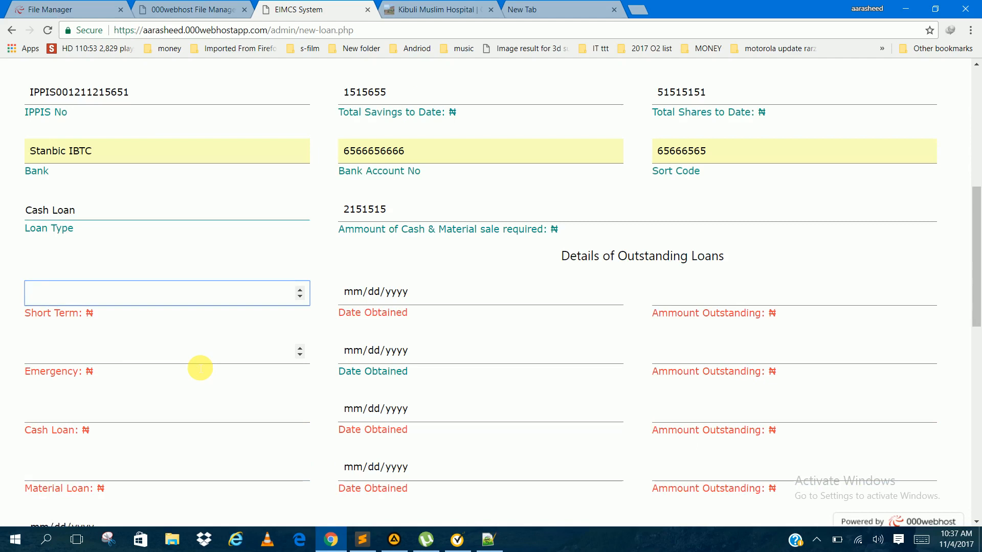
Step: Set the outstanding short-term loan to 0, its date obtained to 11/04/2017 and its amount outstanding to 0
type("0")
key("Tab")
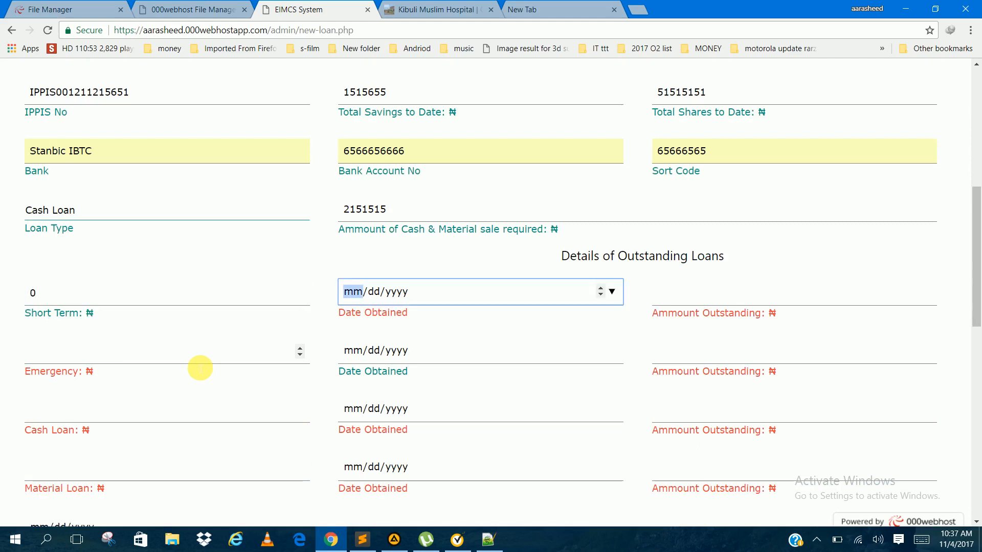
left_click(612, 292)
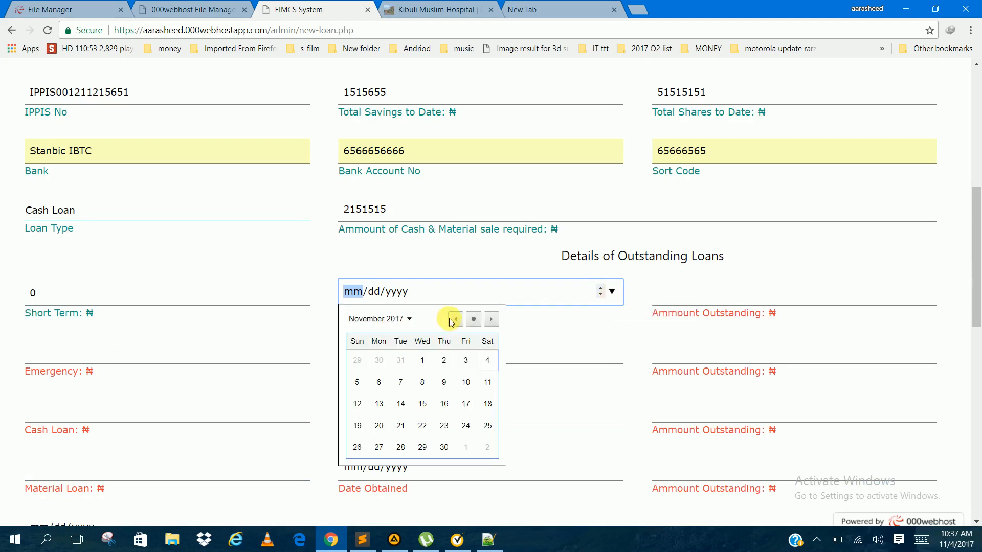
left_click(466, 322)
left_click(696, 307)
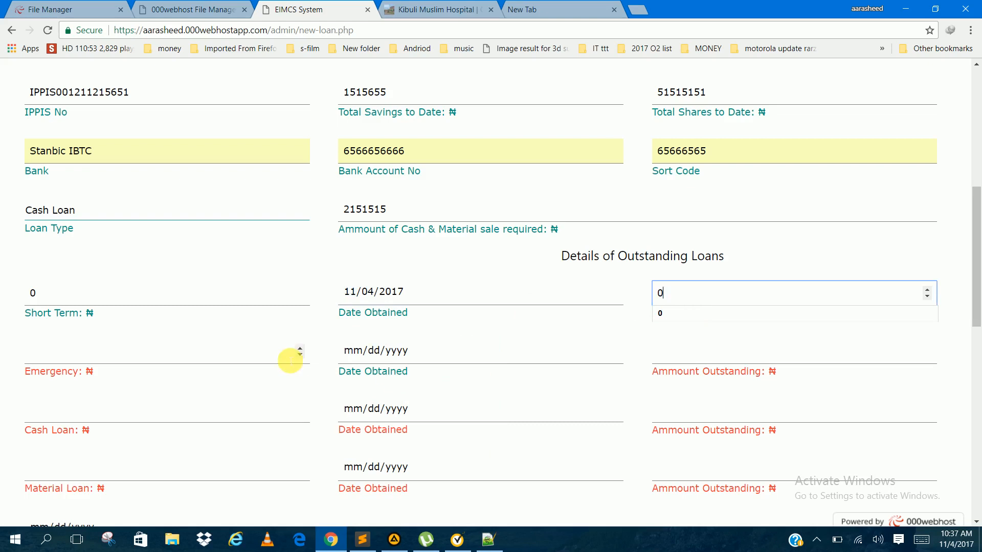
Step: Set the outstanding emergency loan to 0, its date obtained to 11/04/2017 and its amount outstanding to 0
left_click(226, 350)
type("0")
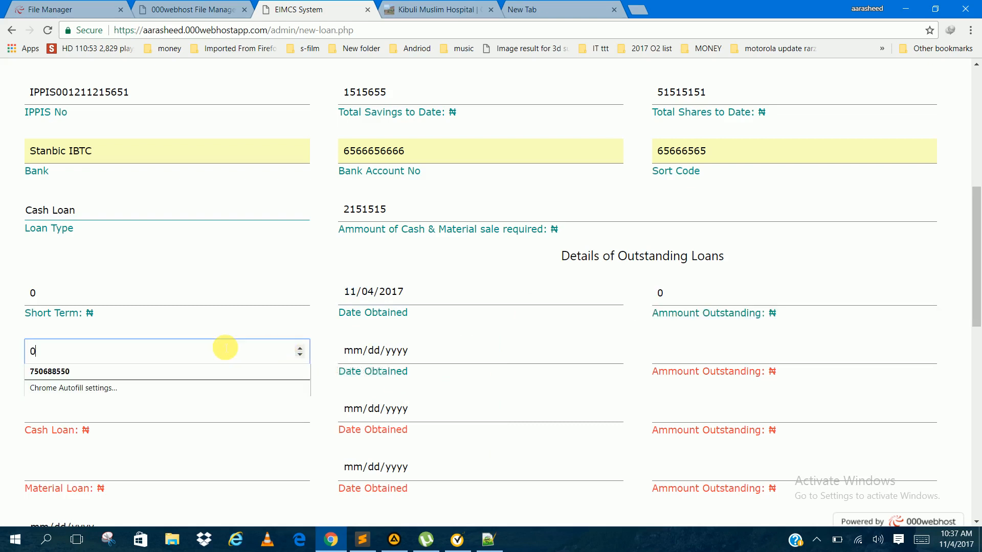
left_click(611, 351)
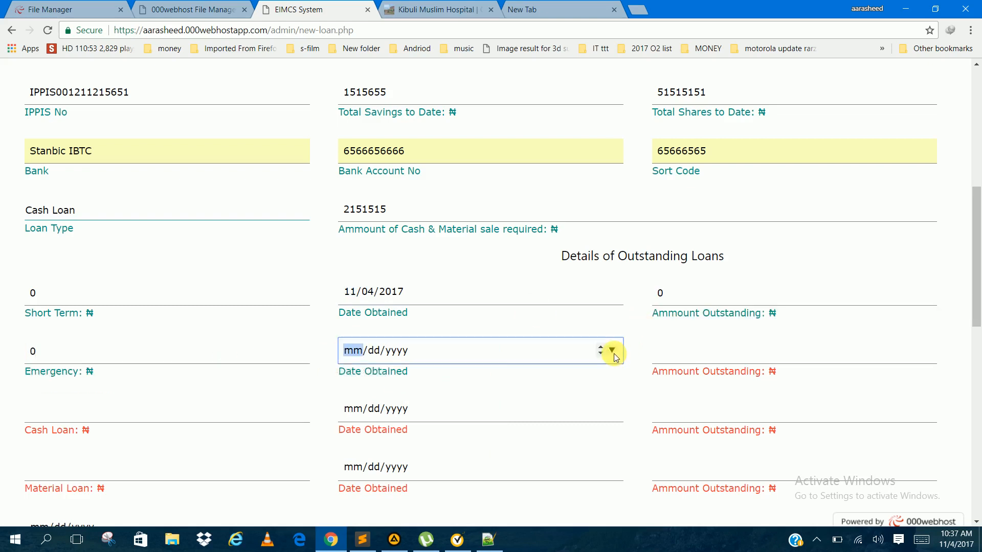
left_click(474, 380)
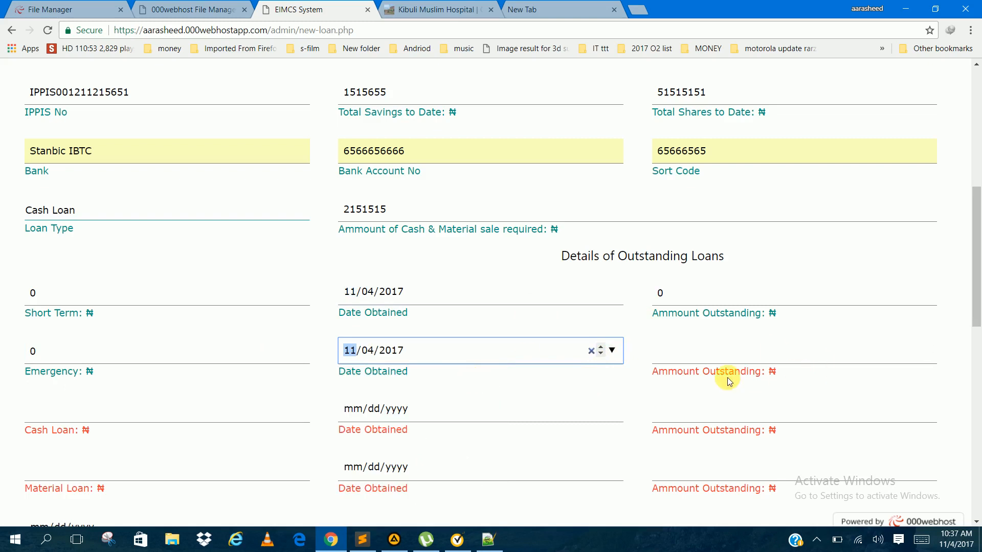
left_click(703, 361)
type("0")
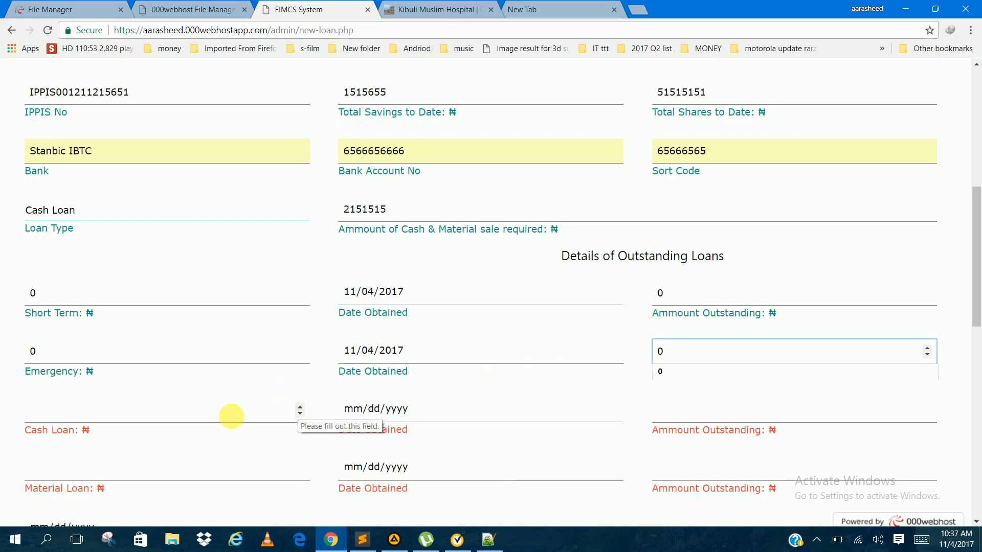
Step: Set the outstanding cash loan to 50000, its date obtained to 10/09/2017 and its amount outstanding to 0
left_click(231, 417)
type("50000")
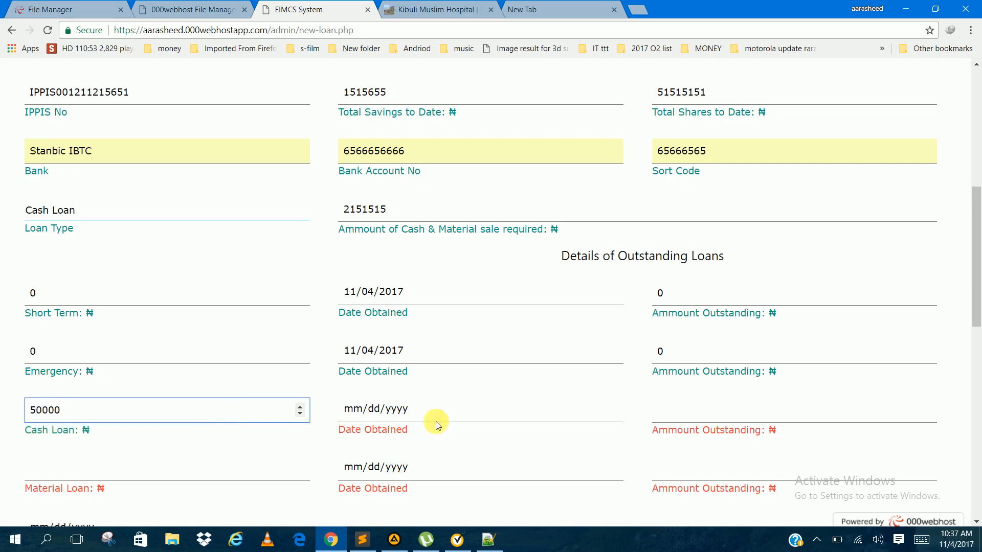
left_click(612, 411)
left_click(611, 409)
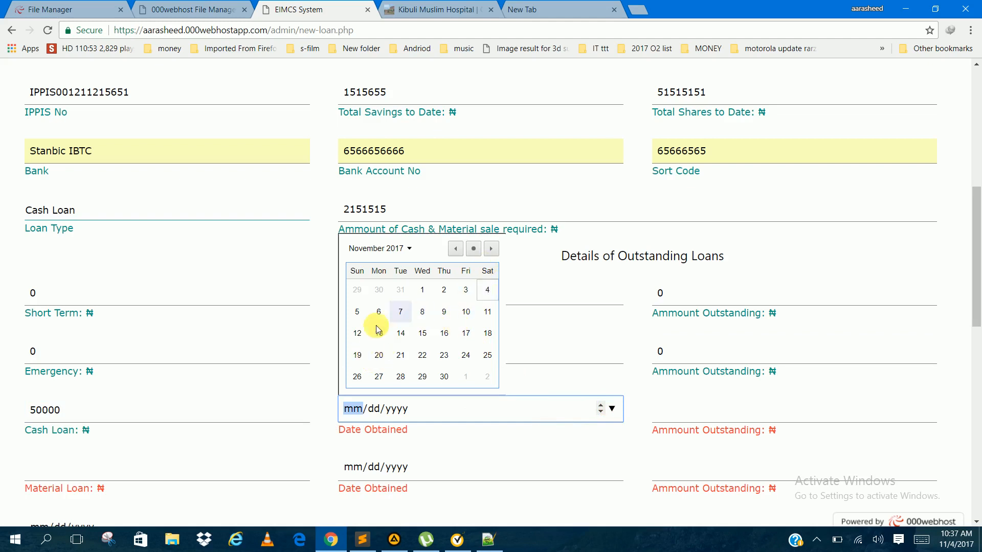
left_click(455, 248)
left_click(377, 306)
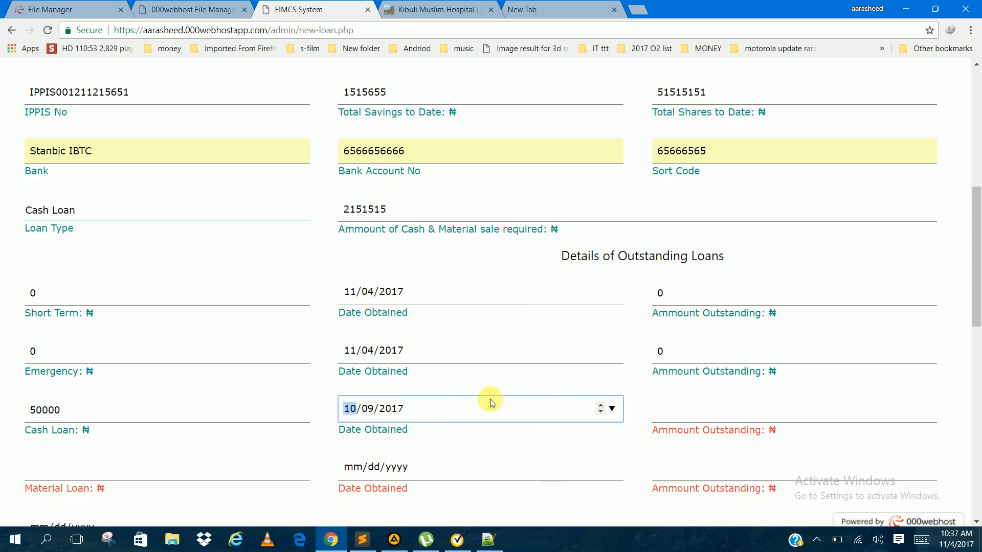
left_click(709, 418)
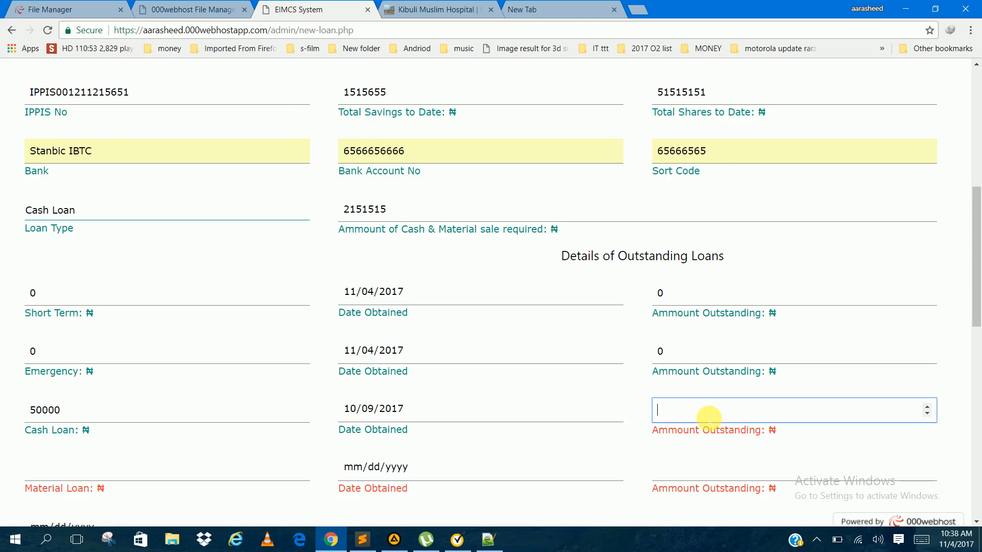
type("0")
Step: Set the outstanding material loan to 0, its date obtained to 11/04/2017 and its amount outstanding to 0
scroll(707, 416, "down", 2)
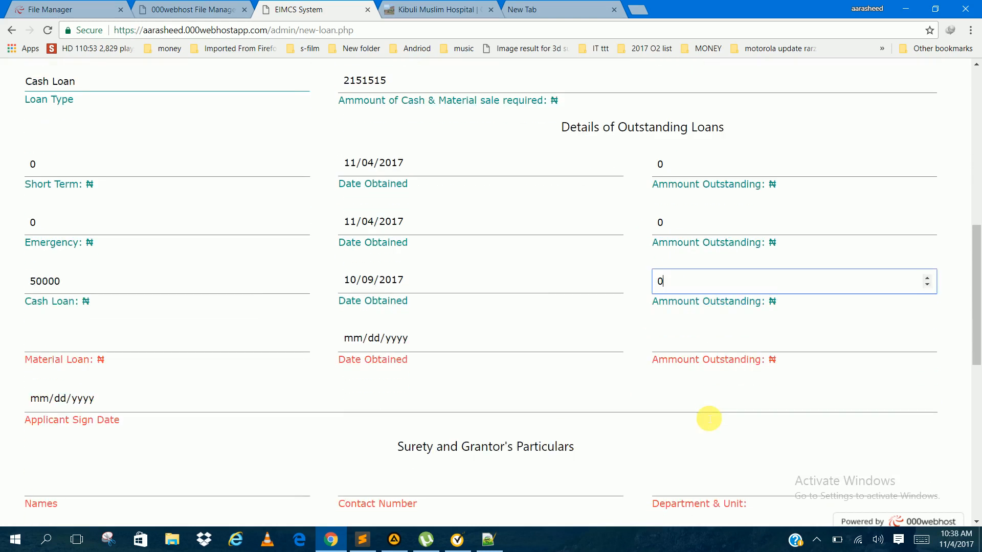
left_click(189, 347)
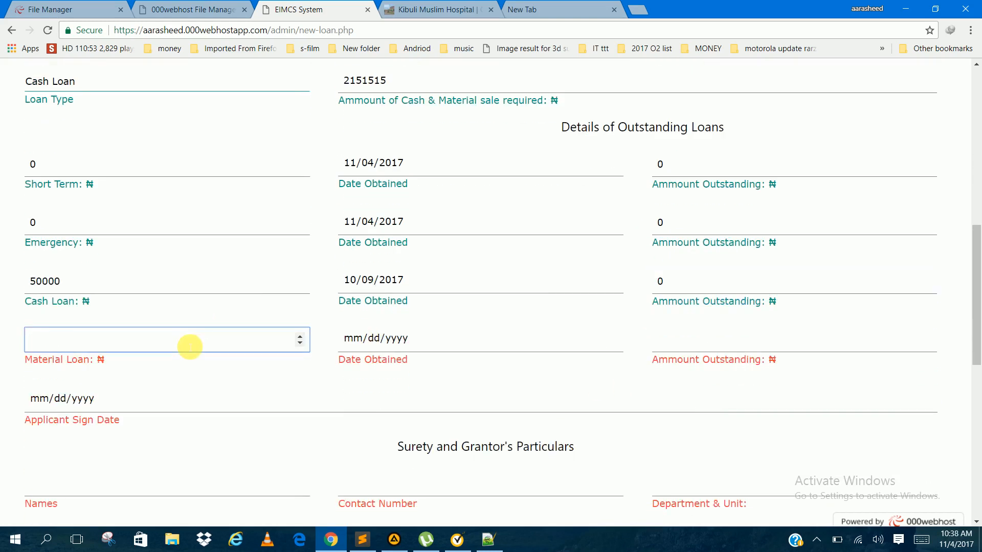
type("0")
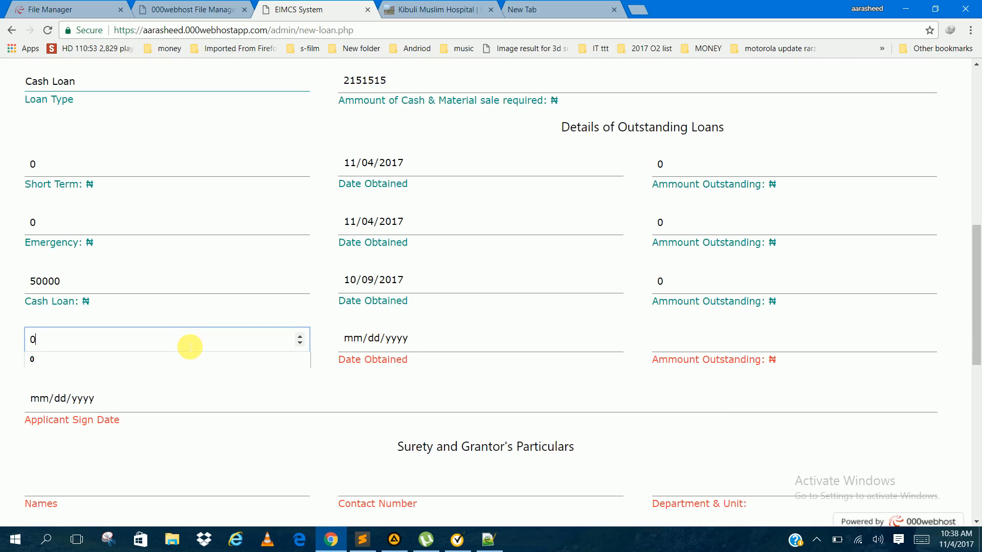
left_click(612, 338)
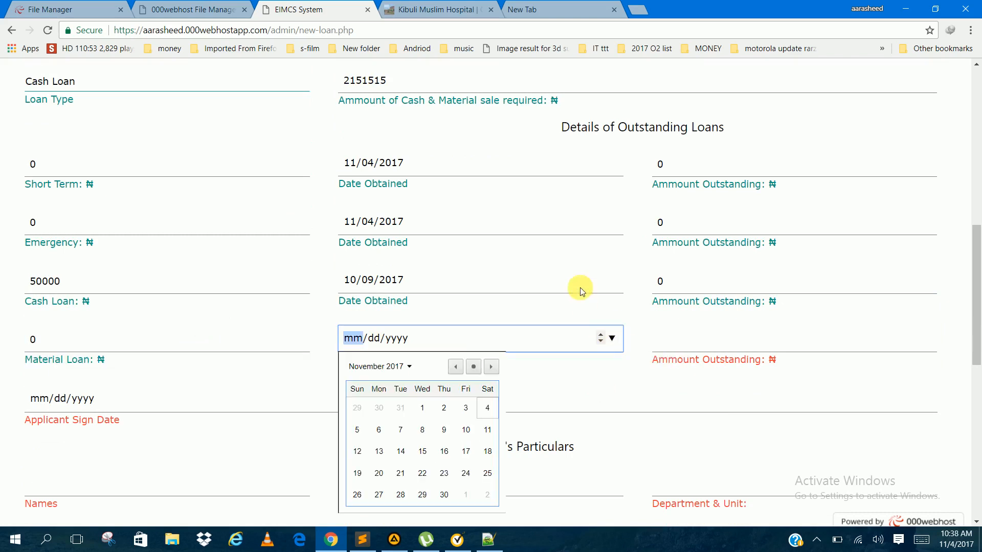
left_click(481, 407)
left_click(824, 337)
type("0")
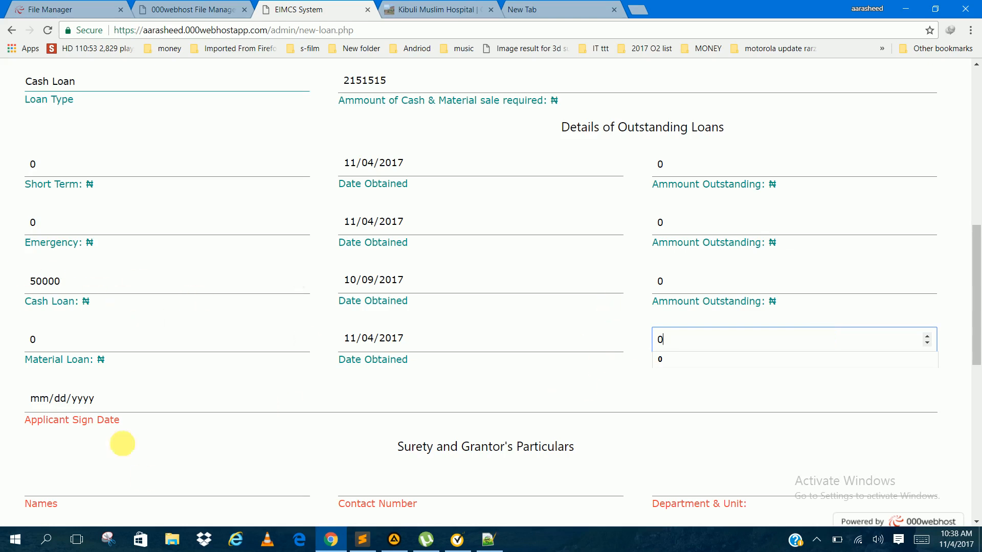
Step: Set the applicant sign date to 11/04/2017
left_click(544, 404)
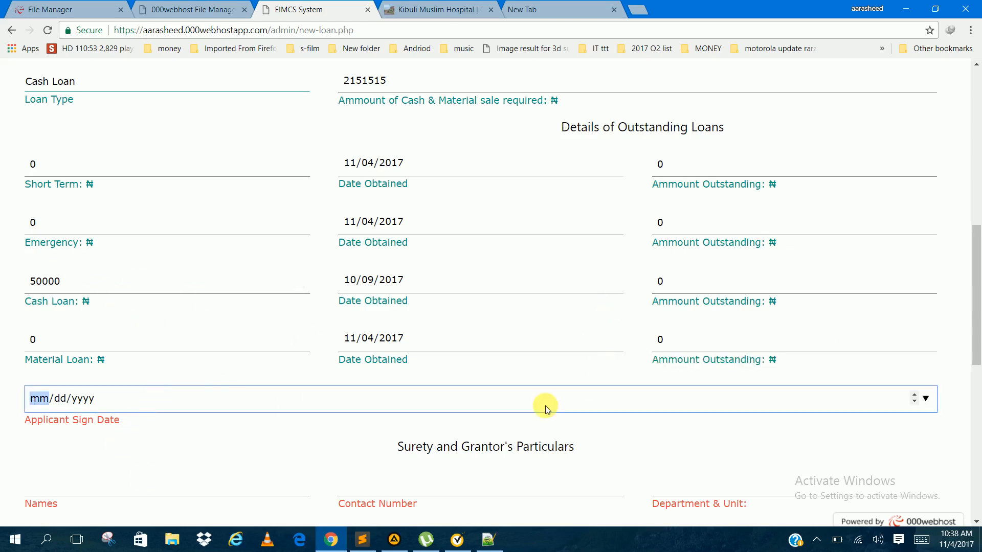
left_click(926, 400)
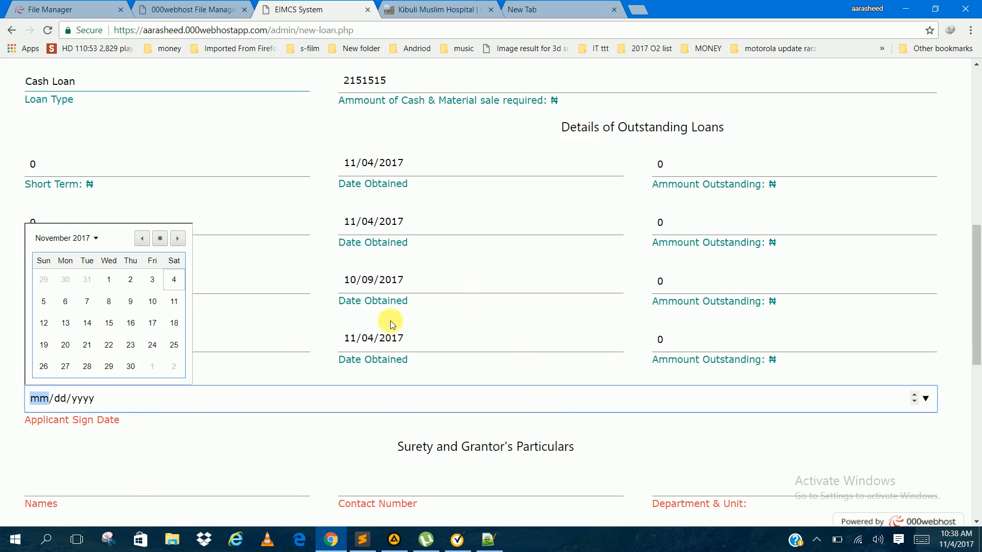
left_click(160, 239)
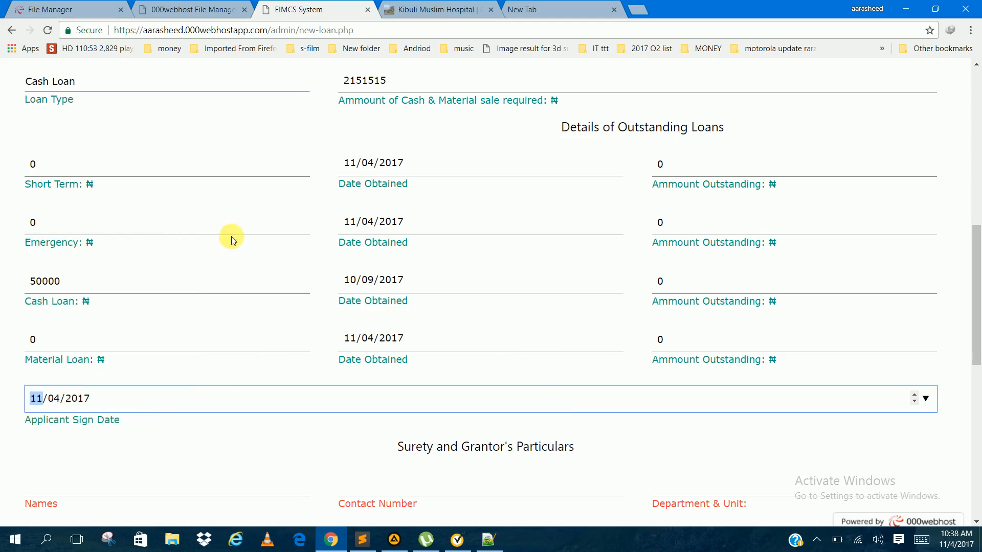
Step: Replace the applicant's middle name in the personal details with Nill
scroll(362, 241, "up", 10)
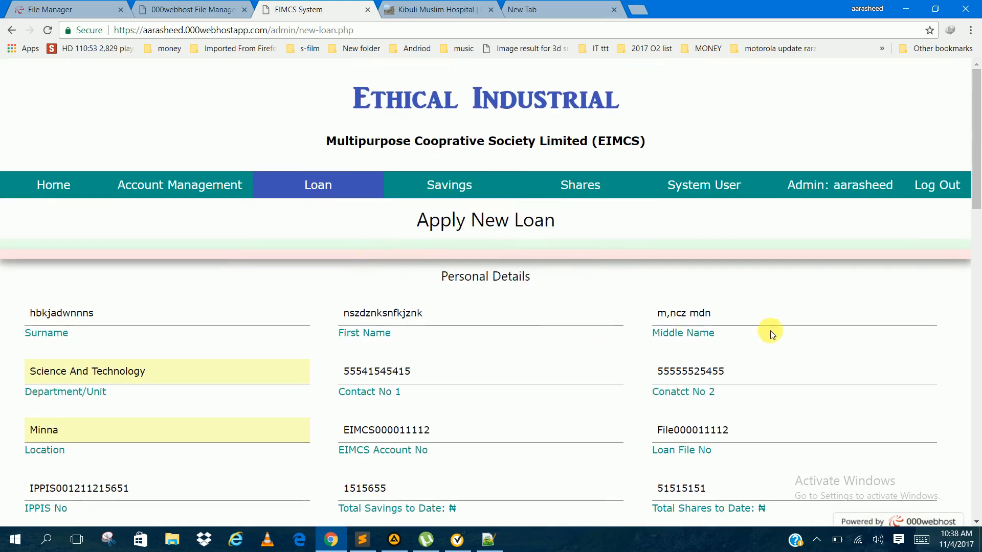
left_click_drag(744, 320, 583, 321)
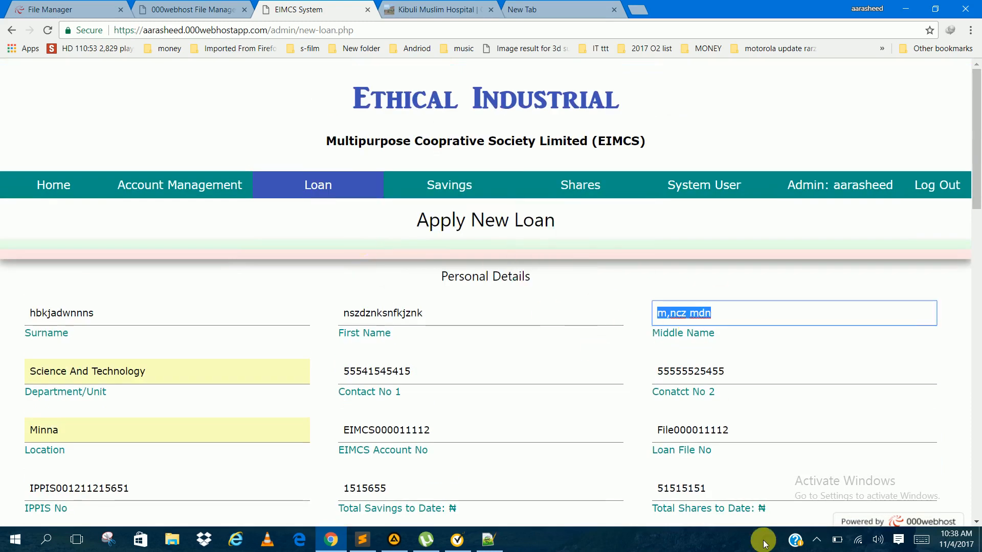
key("BackSpace")
type("Nill")
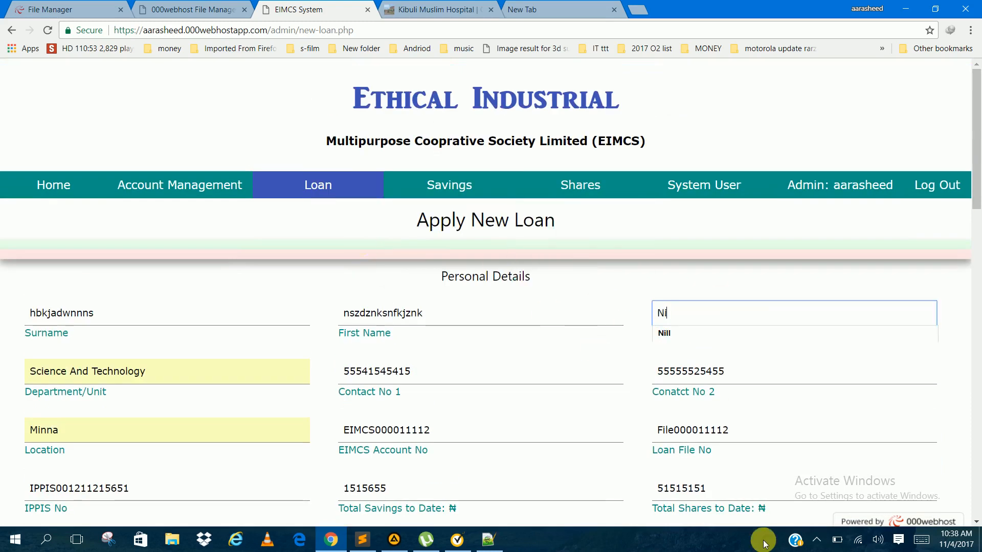
left_click(591, 351)
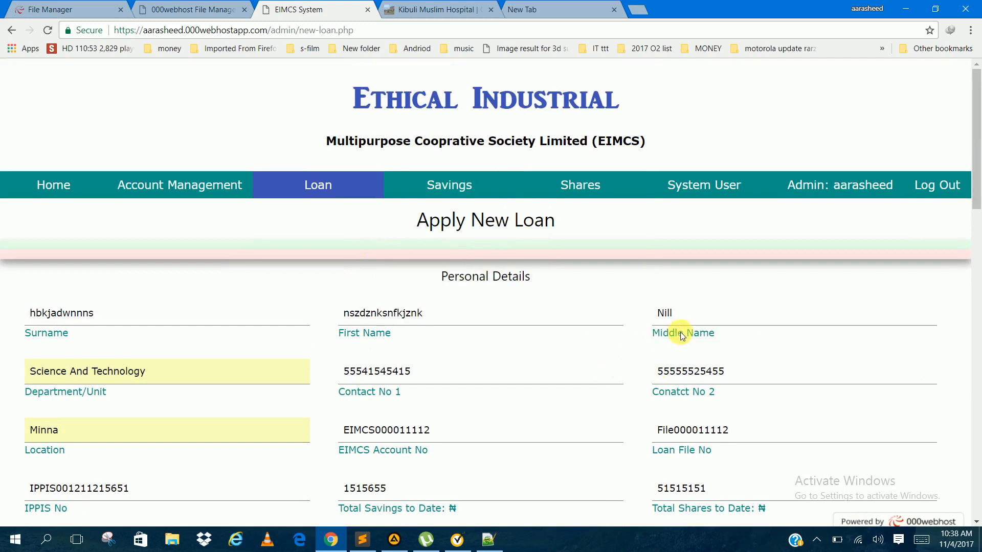
Step: Replace the applicant's middle name in the personal details with None
left_click_drag(678, 319, 637, 318)
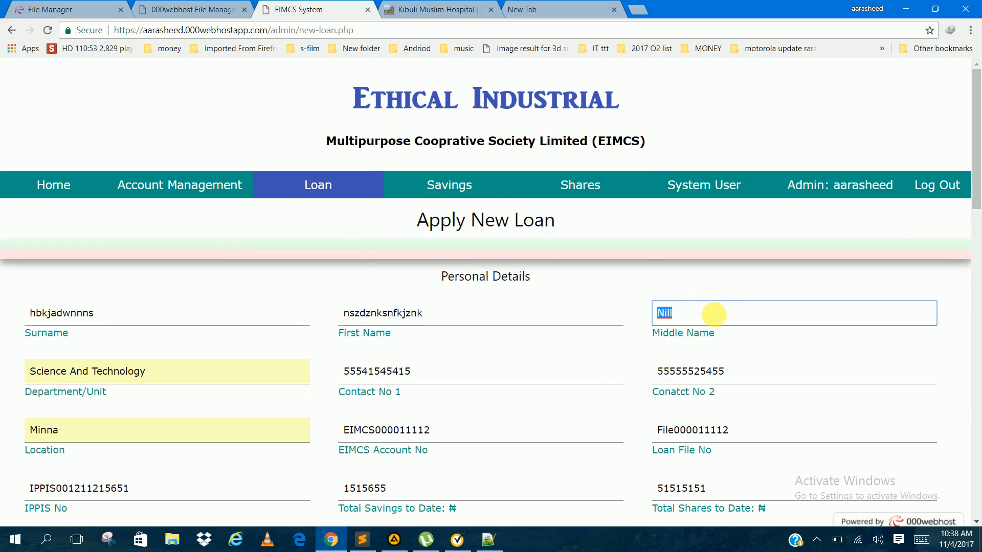
type("None")
Step: Fill in the surety's name and contact number from the previously used entries
scroll(714, 313, "down", 20)
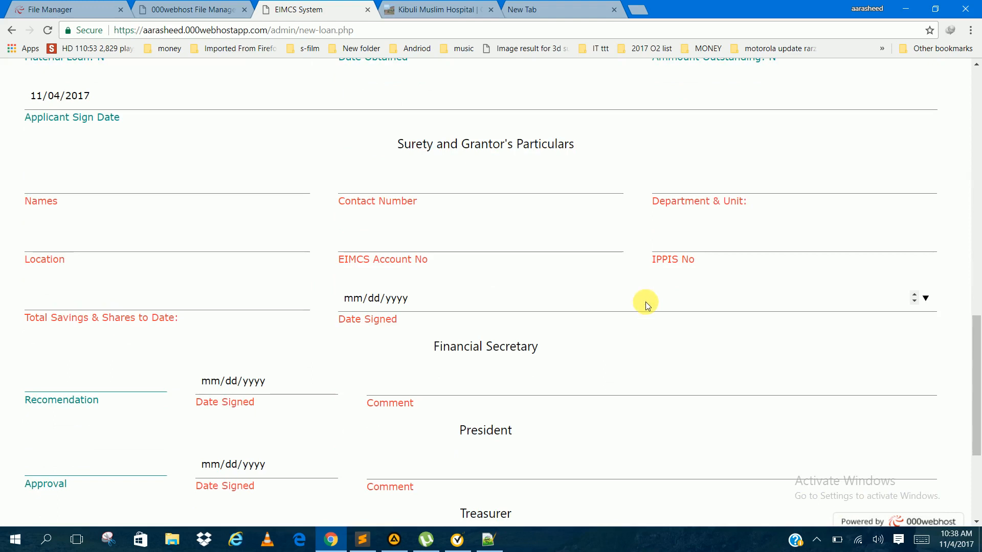
left_click(189, 191)
key("Down")
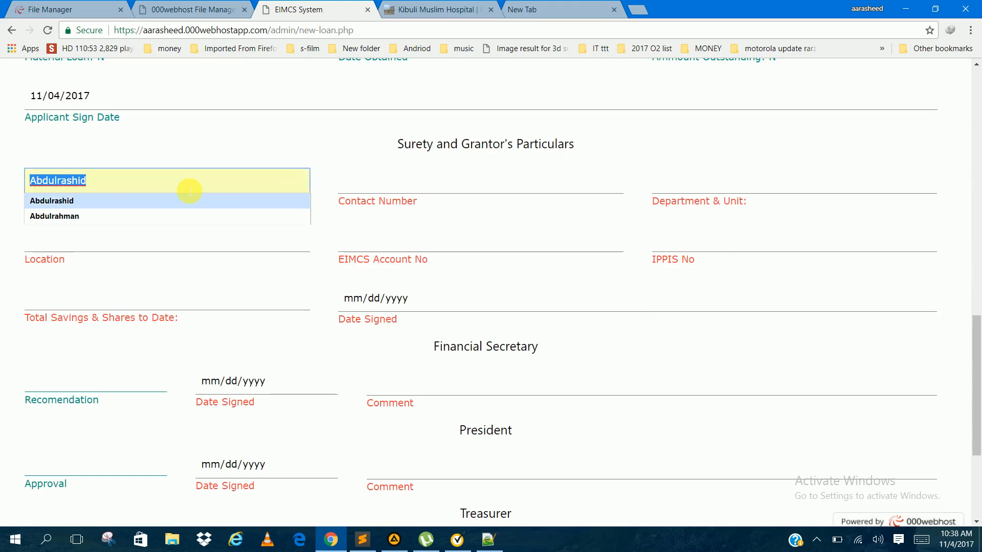
key("Down")
key("Tab")
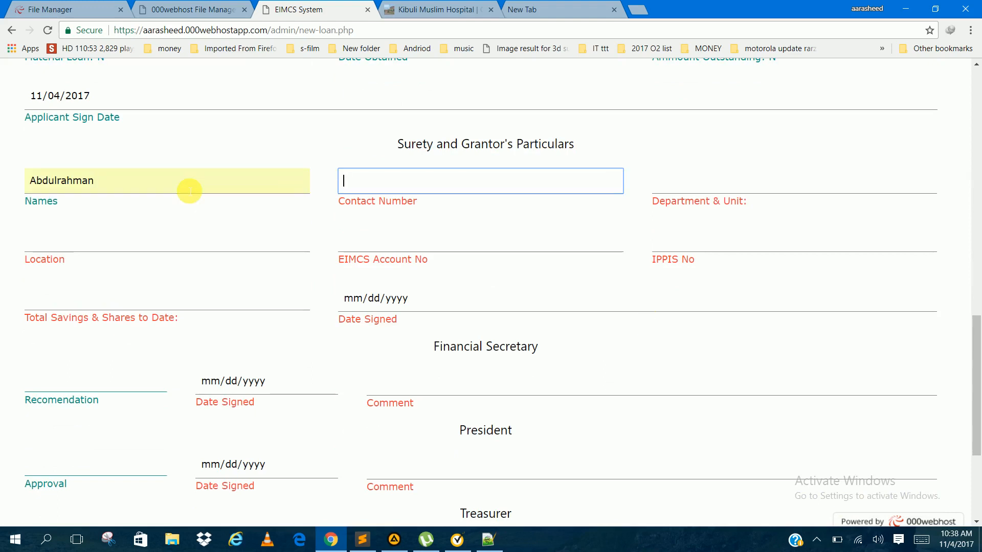
key("Down")
key("Down")
key("Tab")
Step: Set the surety's department and unit to Science and Technology and the location to Iganga District
key("Down")
key("Down")
key("Down")
key("Tab")
Step: Fill in the surety's EIMCS account number, changing the ending of a previously used one, and the surety's IPPIS number
key("Down")
key("Down")
key("Down")
key("Up")
key("Tab")
key("Down")
key("Down")
key("Down")
key("Down")
key("Down")
key("Up")
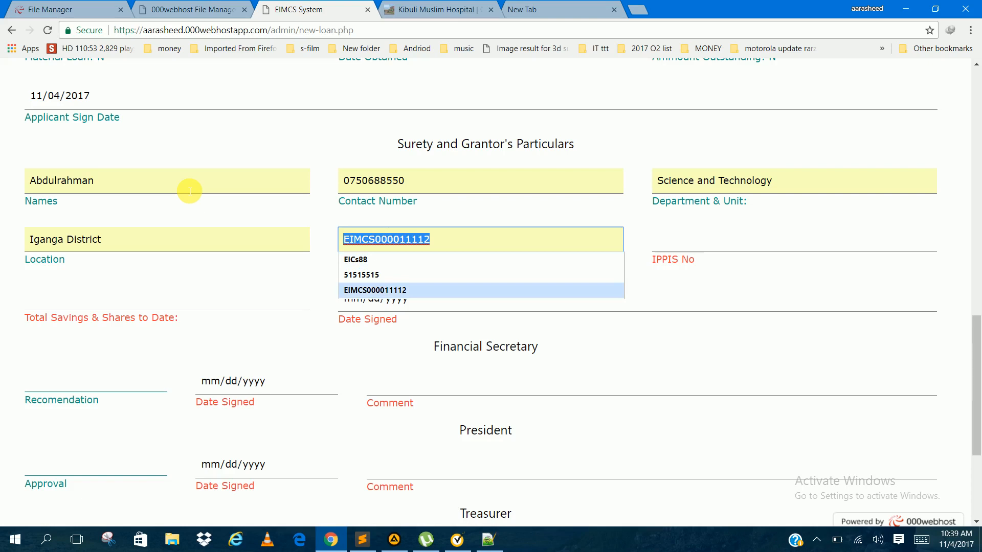
key("Right")
key("BackSpace")
key("BackSpace")
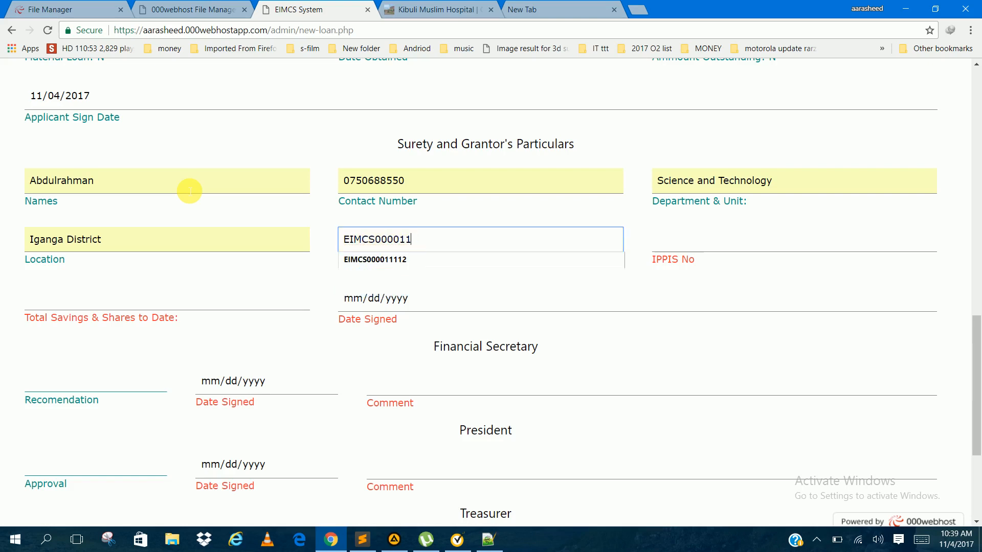
type("5")
key("Tab")
key("Down")
key("Down")
key("Tab")
Step: Set the surety's total savings and shares to 25322222 and the date signed to 11/04/2017
key("Down")
key("Down")
key("Tab")
key("Down")
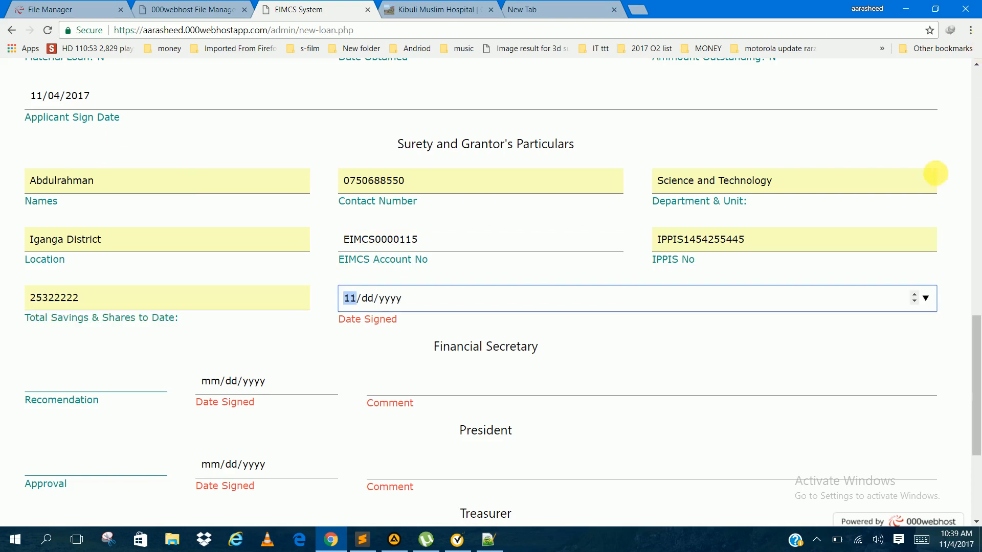
left_click(926, 298)
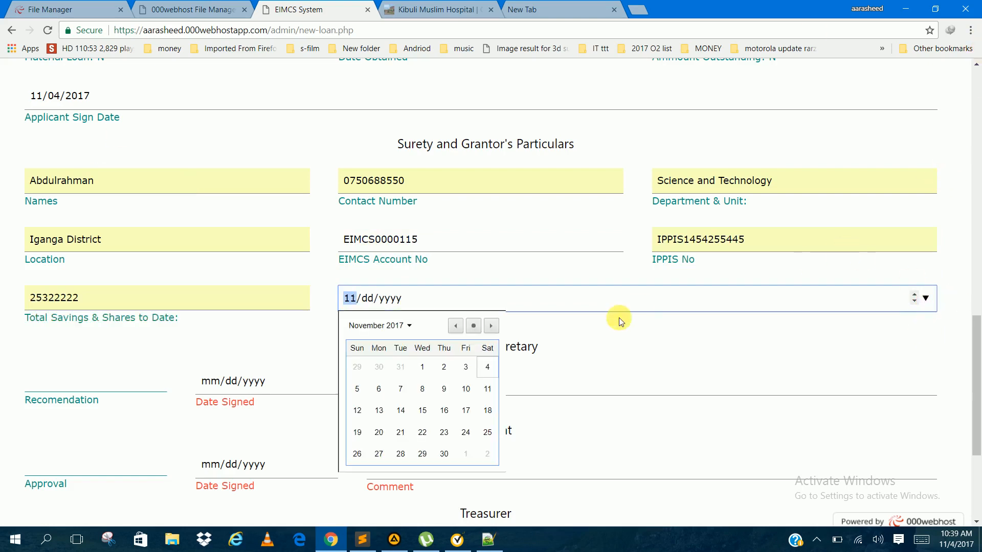
left_click(475, 323)
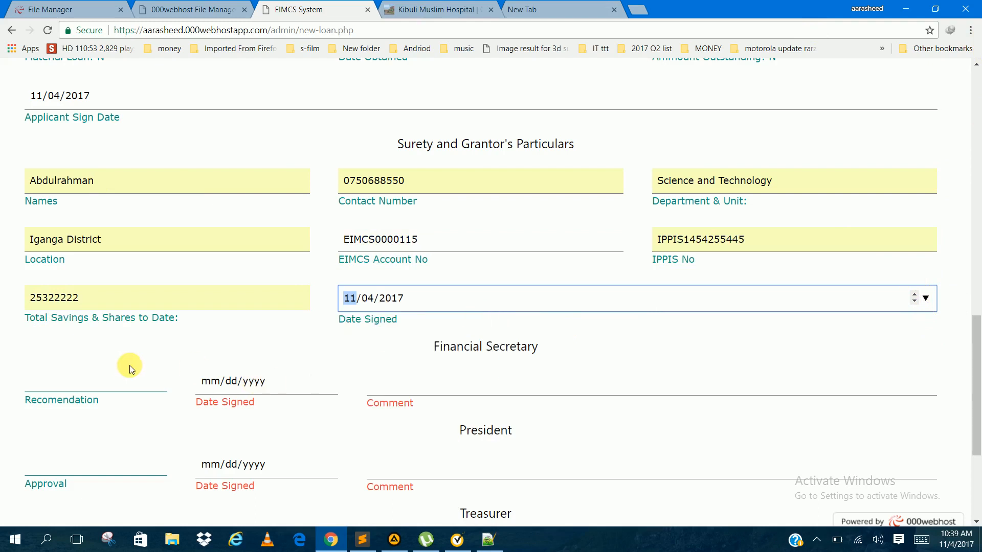
Step: Set the Financial Secretary's recommendation to Recormended
left_click(123, 382)
key("Down")
key("Down")
key("Down")
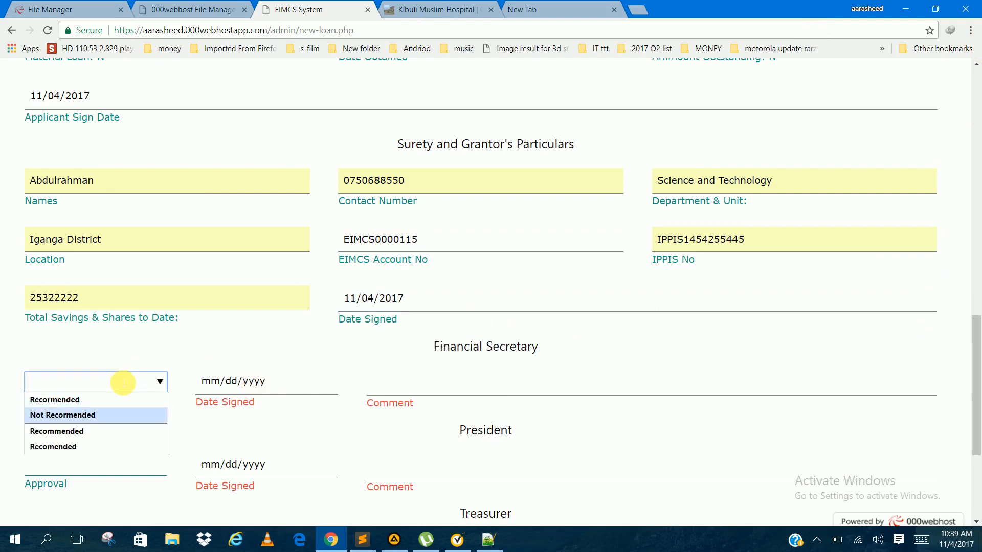
key("Up")
key("Tab")
Step: Set the Financial Secretary's date signed to 11/02/2017 and enter Good as the comment
key("Down")
key("Right")
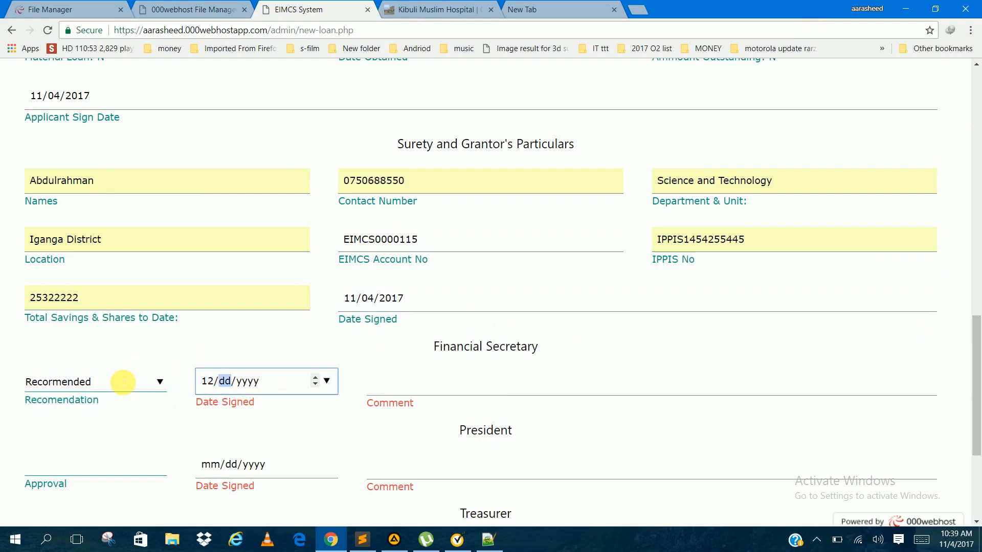
left_click(327, 381)
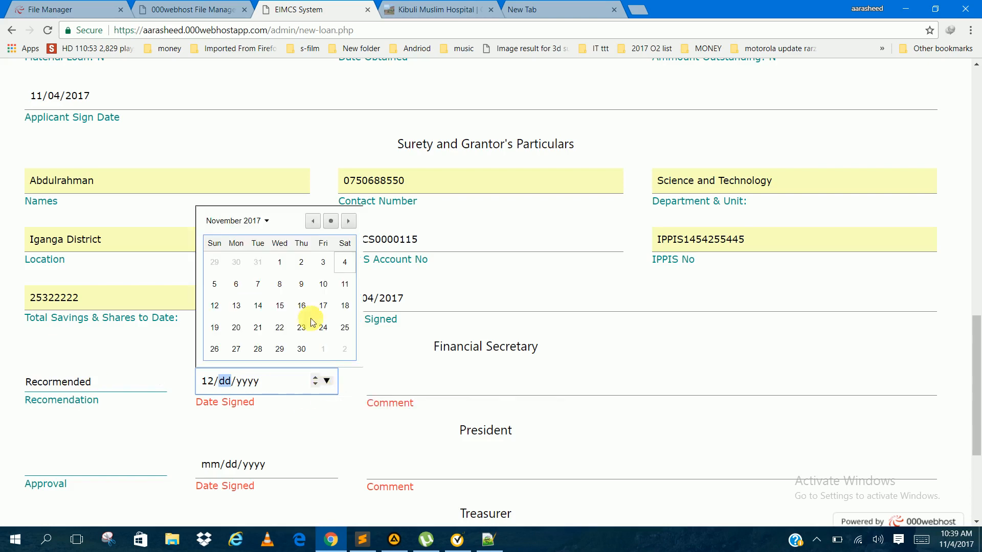
left_click(307, 267)
left_click(469, 387)
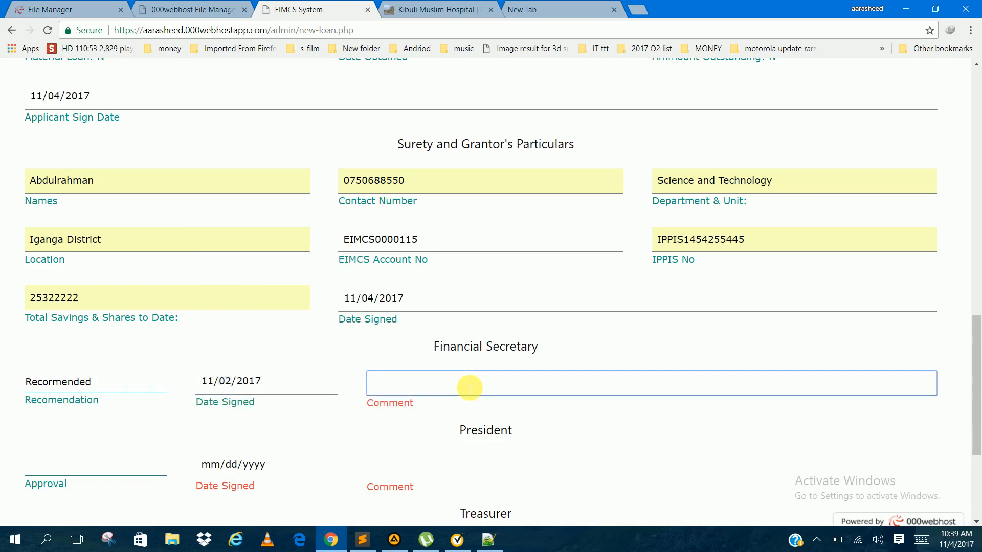
type("G")
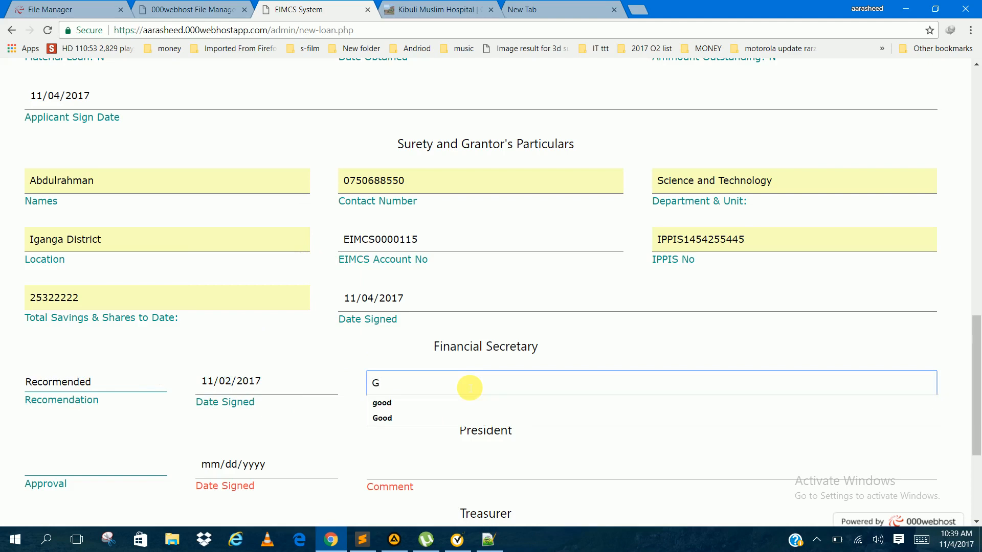
type("ood")
key("Tab")
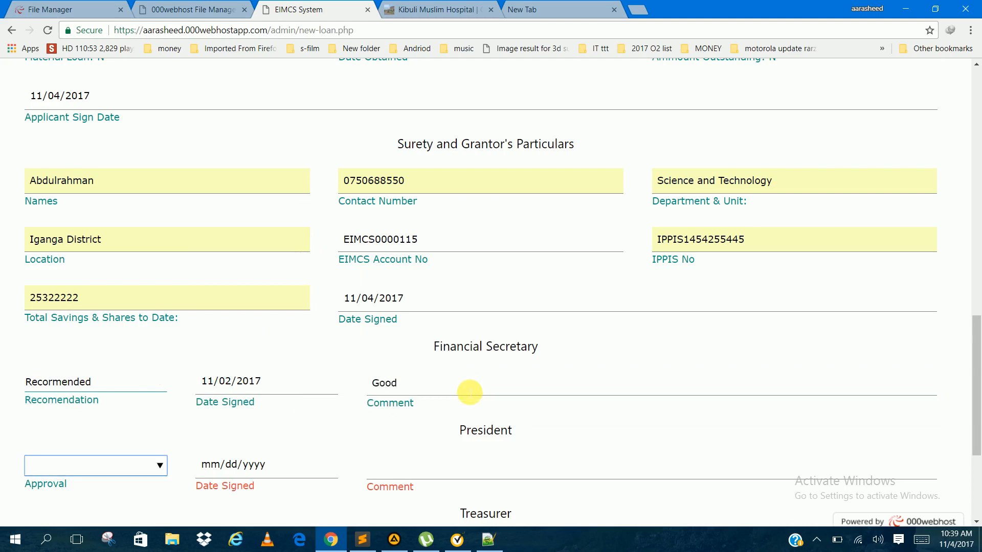
Step: Set the President's approval to 1
key("Down")
key("Down")
key("Down")
key("Down")
key("Down")
key("Down")
key("Tab")
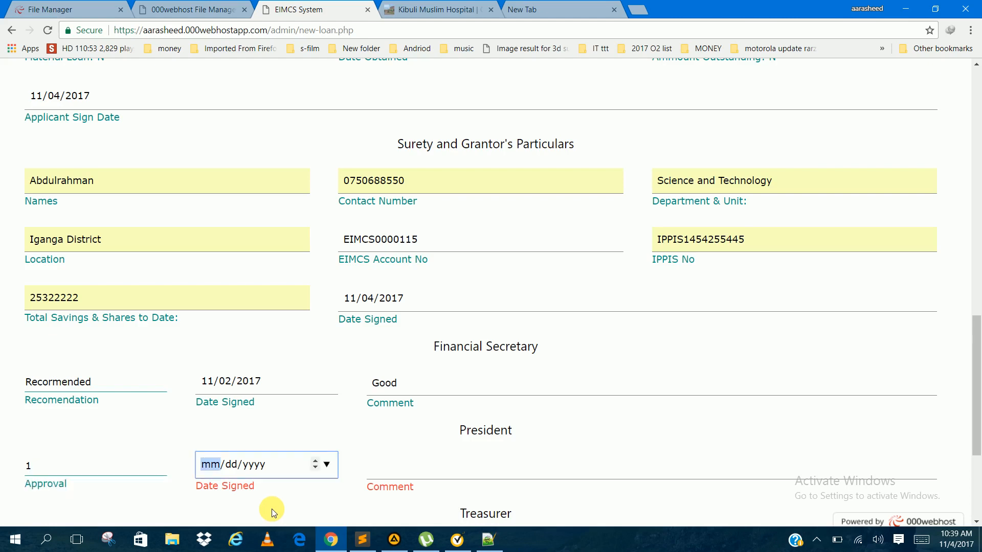
Step: Set the President's date signed to 11/03/2017 and enter Good as the comment
left_click(327, 465)
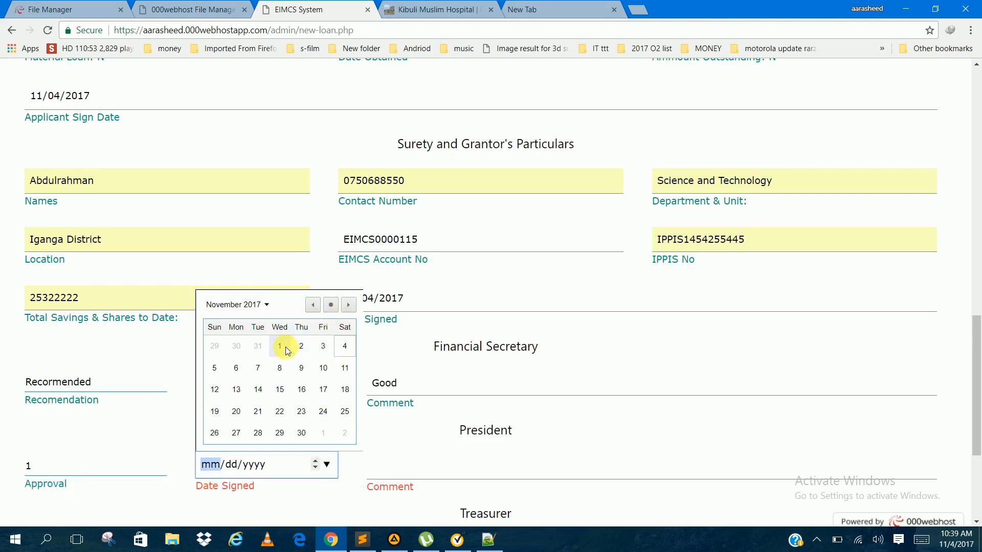
left_click(323, 346)
left_click(427, 463)
type("G")
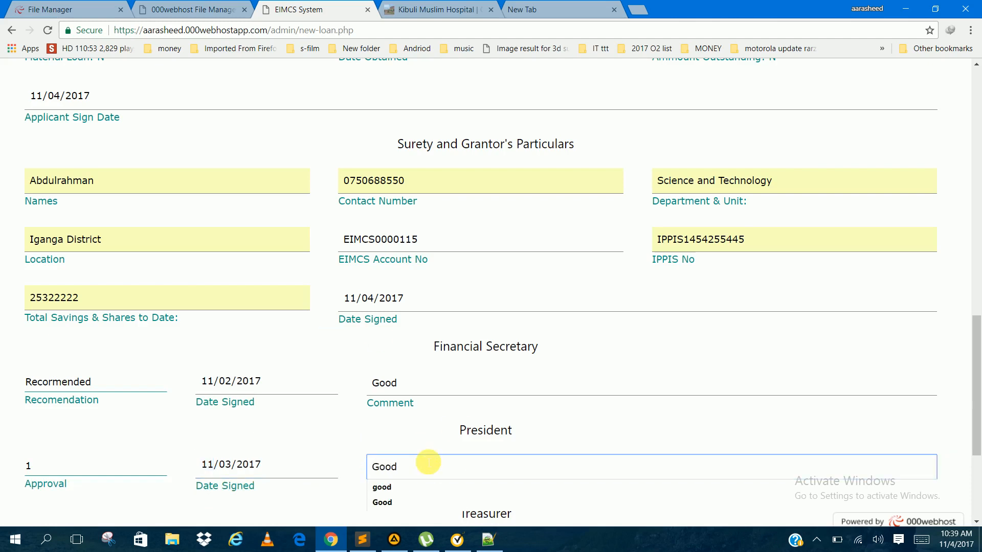
type("ood")
left_click(428, 461)
Step: Enter Good as the Treasurer's comment and set the Treasurer's date signed to today's date
scroll(438, 407, "down", 3)
left_click(384, 372)
key("Down")
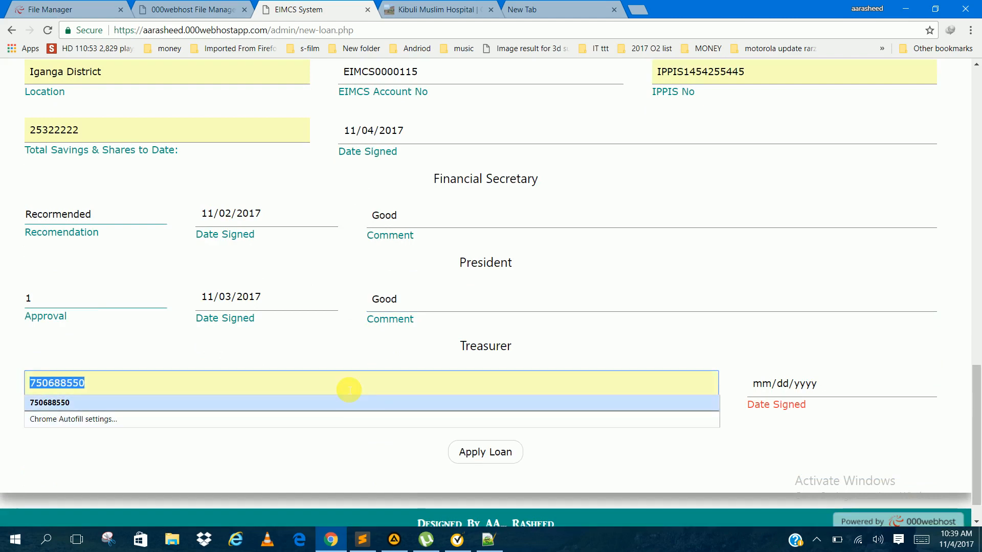
type("Good")
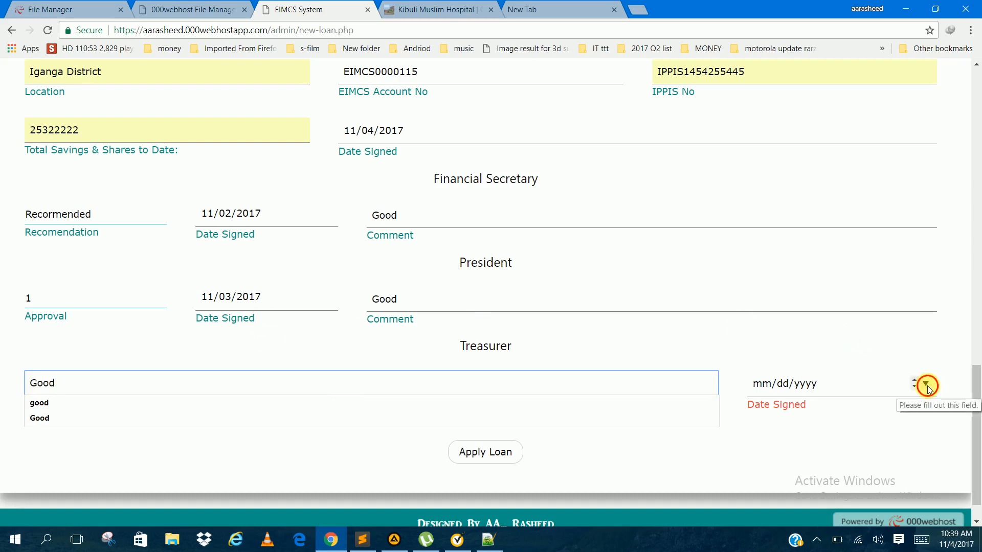
left_click(926, 386)
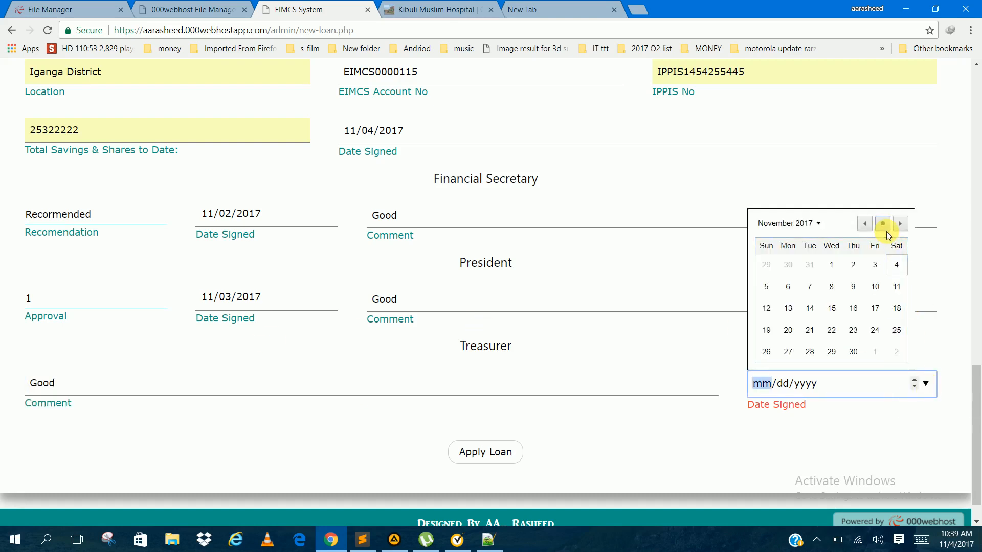
left_click(883, 226)
Step: Submit the loan application and open the list of all loans
scroll(542, 450, "down", 1)
left_click(485, 412)
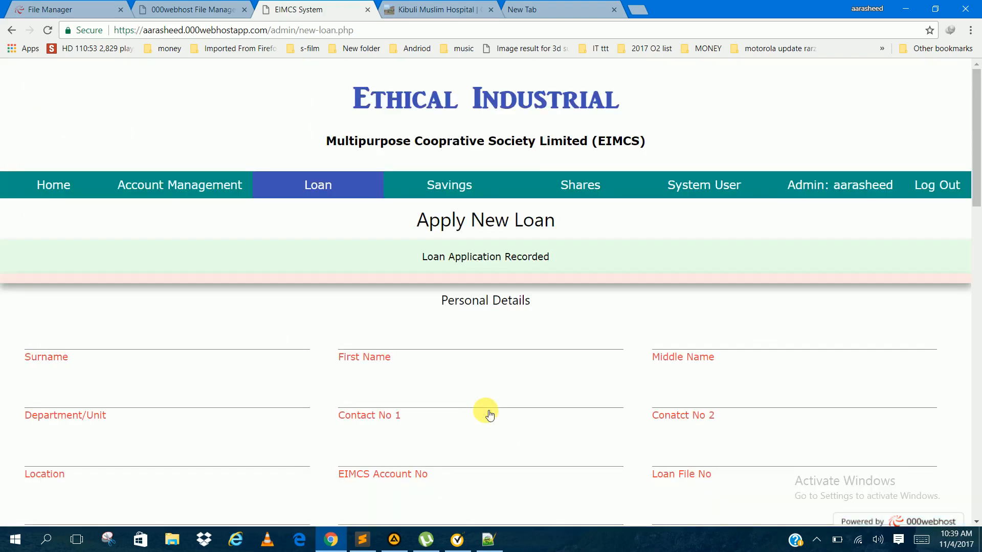
mouse_move(366, 185)
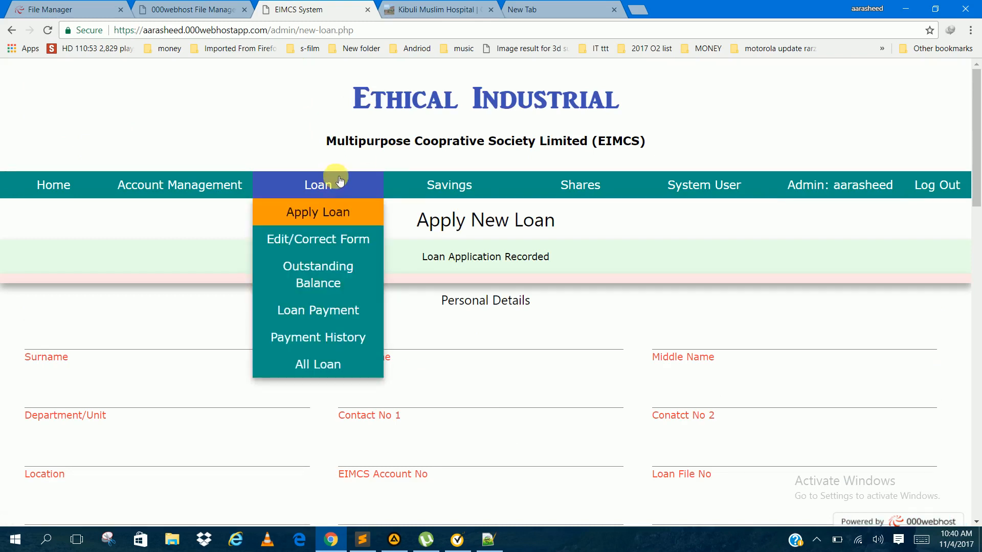
left_click(320, 364)
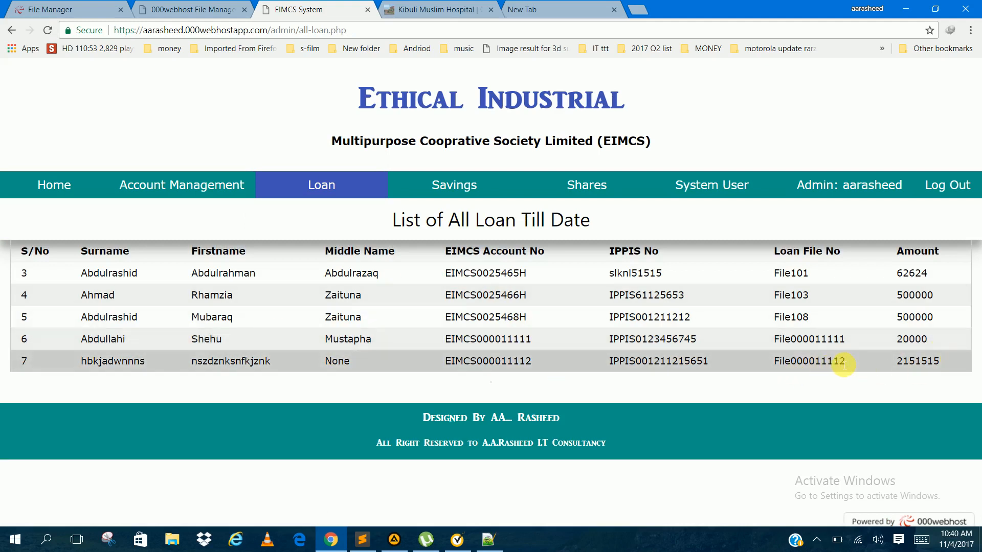
Step: Copy the loan file number of the last listed loan onto a new line in the Notepad++ note, without leading spaces
left_click_drag(843, 363, 723, 364)
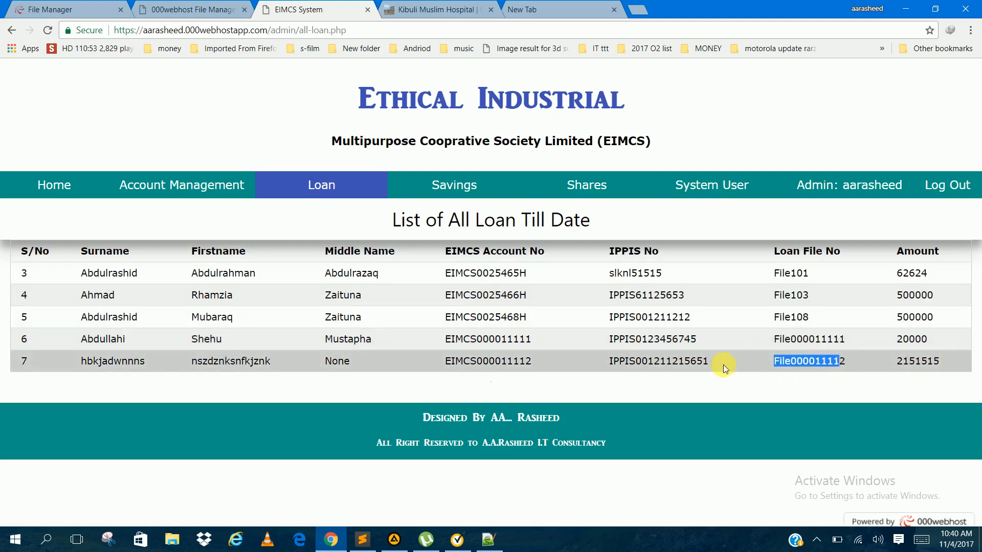
double_click(843, 362)
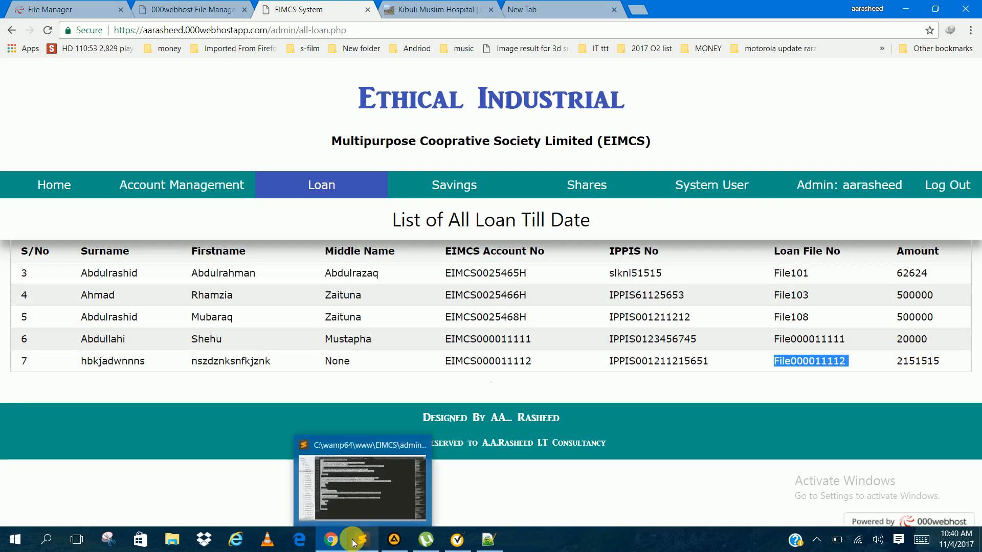
left_click(488, 539)
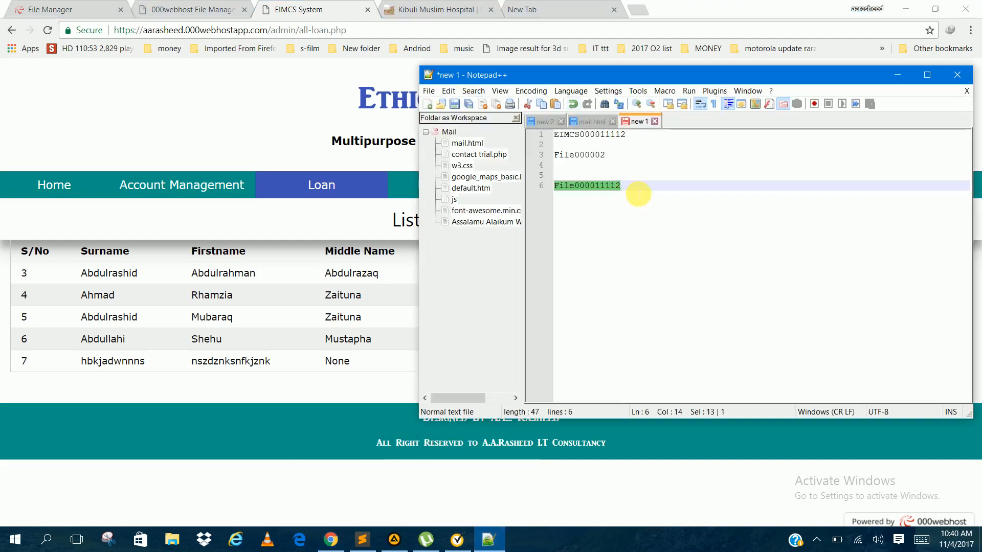
left_click(638, 194)
key("Return")
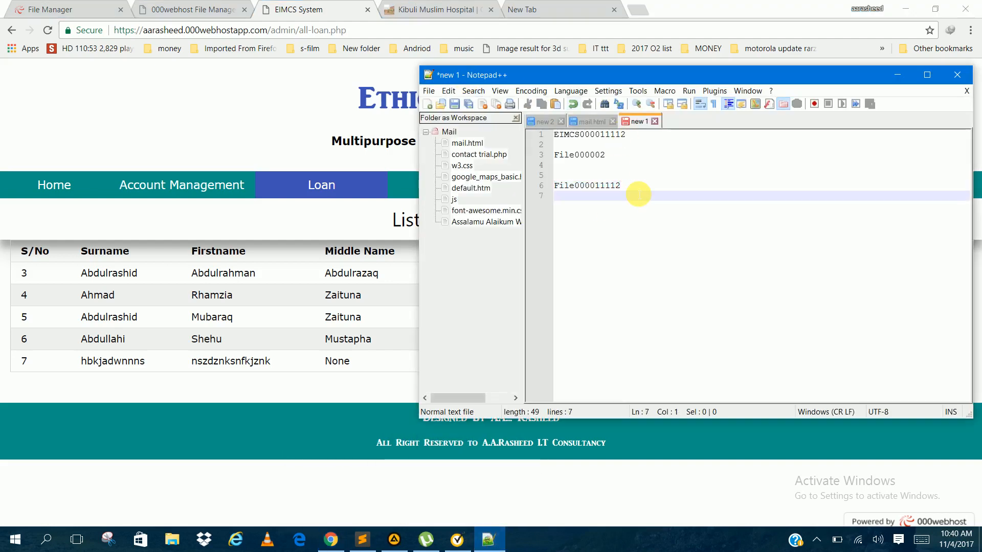
type("File000011112")
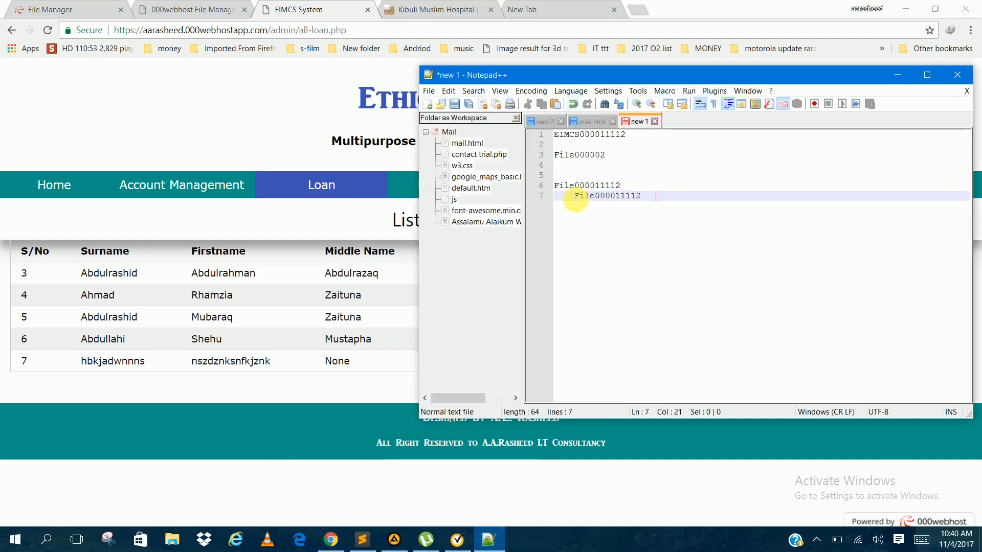
left_click_drag(578, 201, 530, 204)
key("BackSpace")
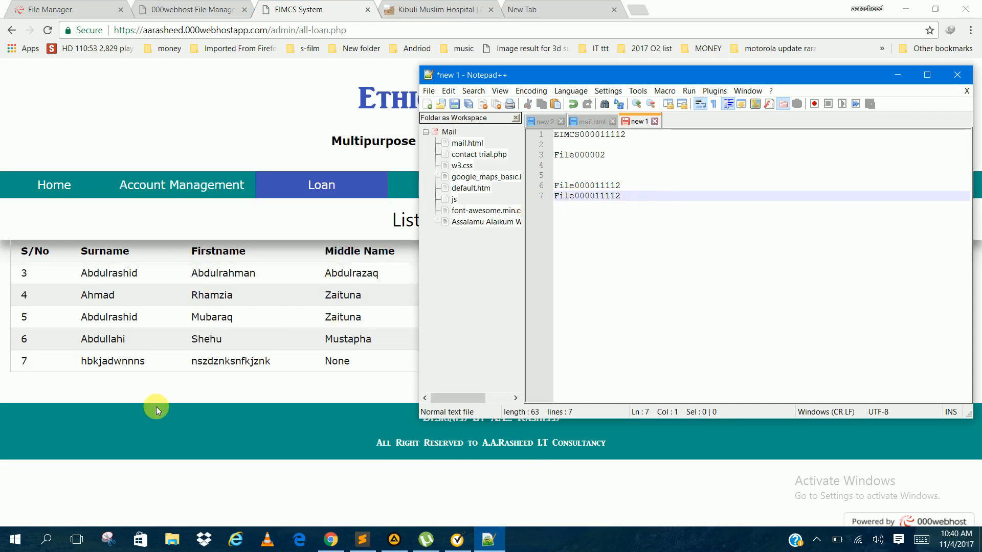
Step: Return to the browser, open the loan edit form and enter the copied loan file number without extra spaces
left_click(136, 418)
mouse_move(361, 180)
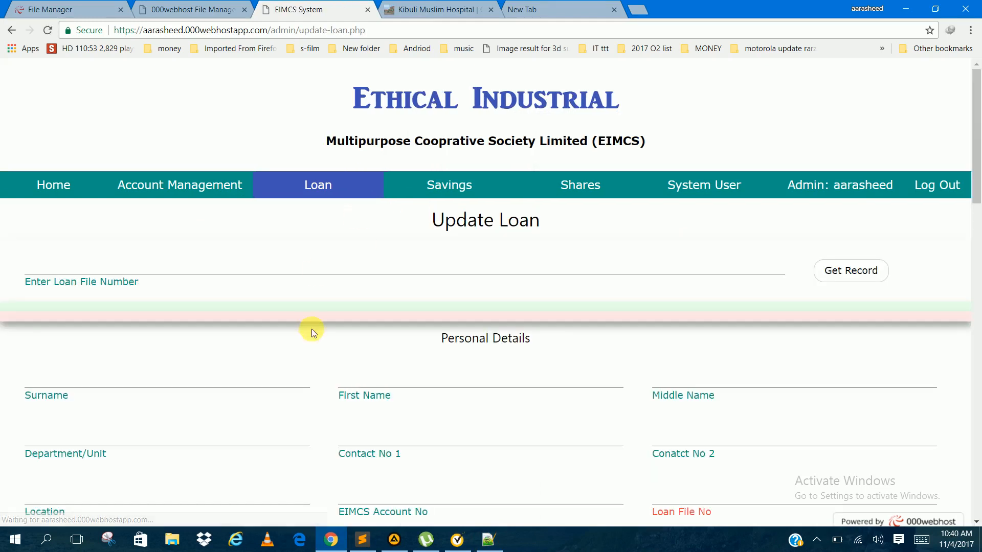
left_click(285, 269)
type("File000011112")
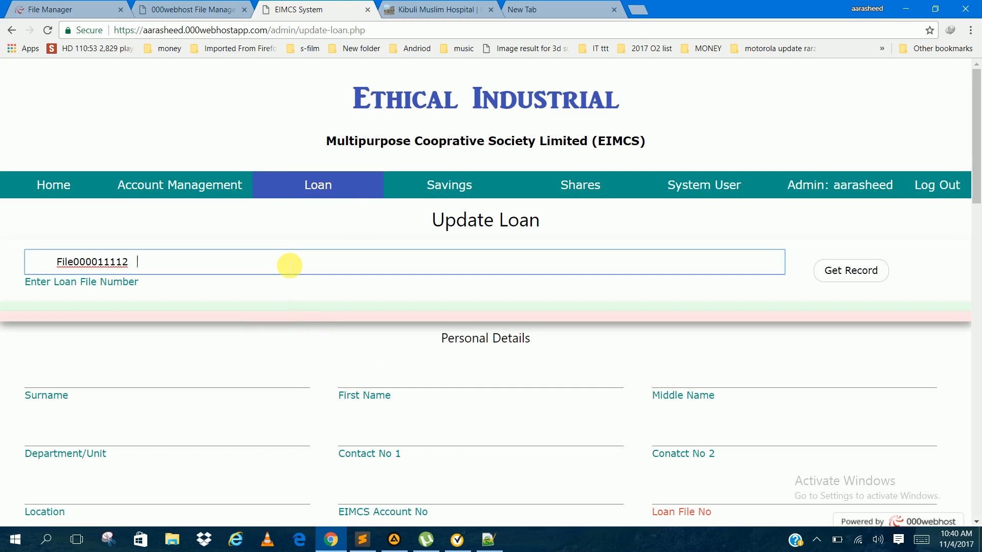
left_click_drag(57, 262, 3, 262)
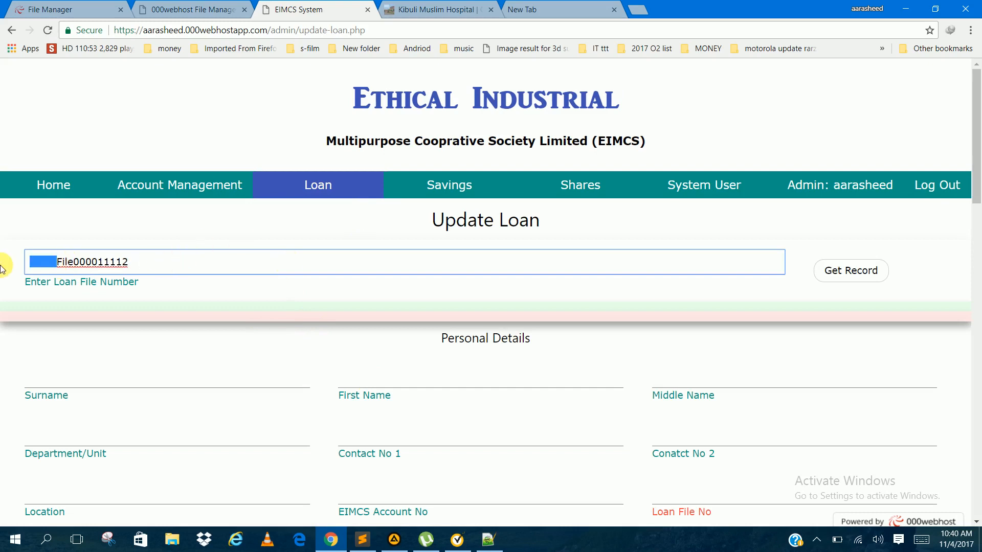
key("Delete")
key("Delete")
type("F")
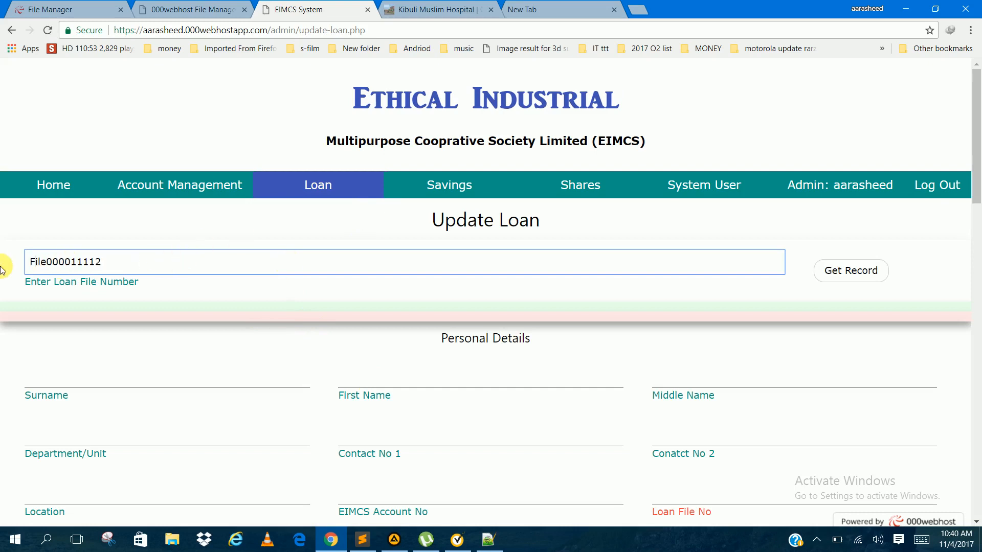
left_click(143, 264)
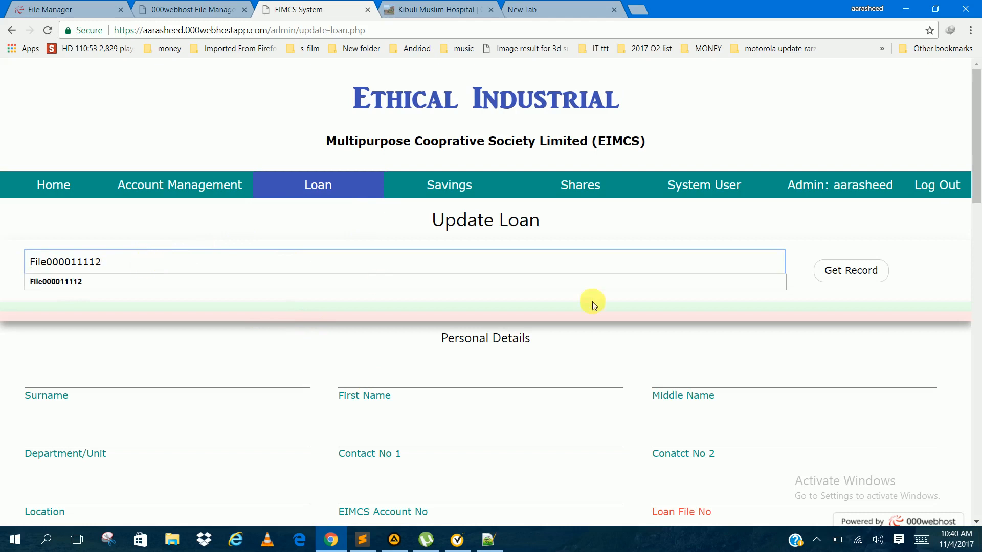
Step: Retrieve the loan record for the entered file number and look through the loaded form details
left_click(840, 275)
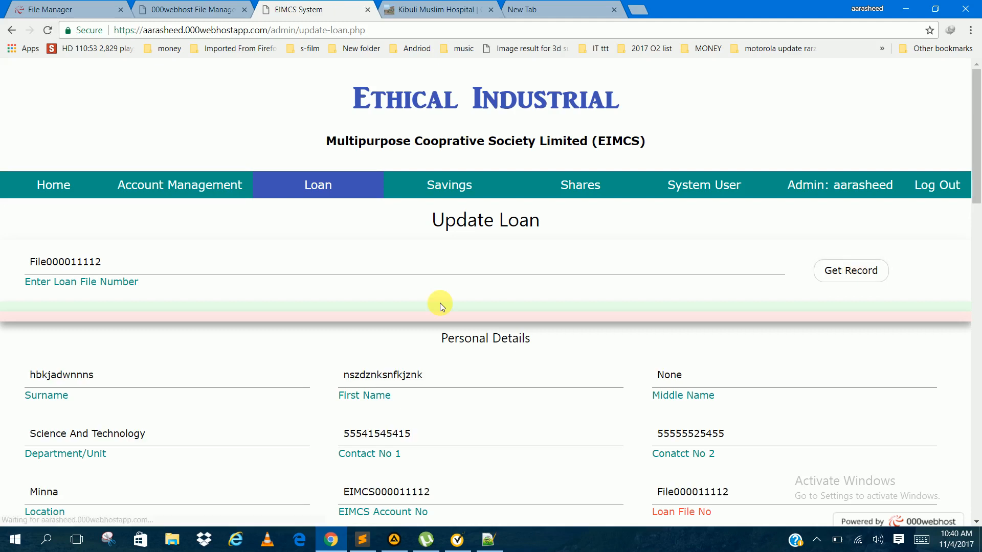
scroll(439, 303, "down", 18)
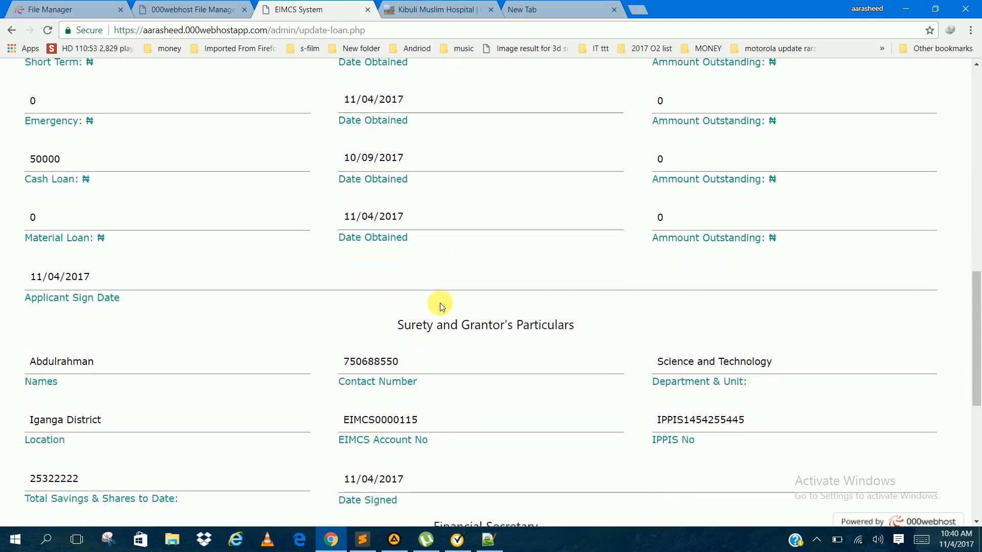
scroll(440, 302, "down", 7)
scroll(439, 302, "up", 16)
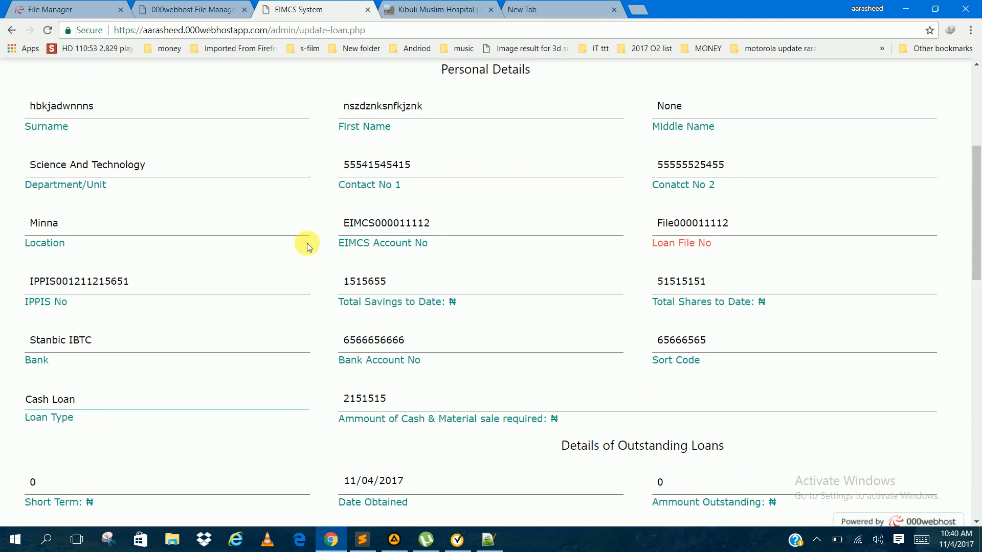
Step: Replace the applicant's surname on the loan form using the matching autofill suggestion
double_click(77, 107)
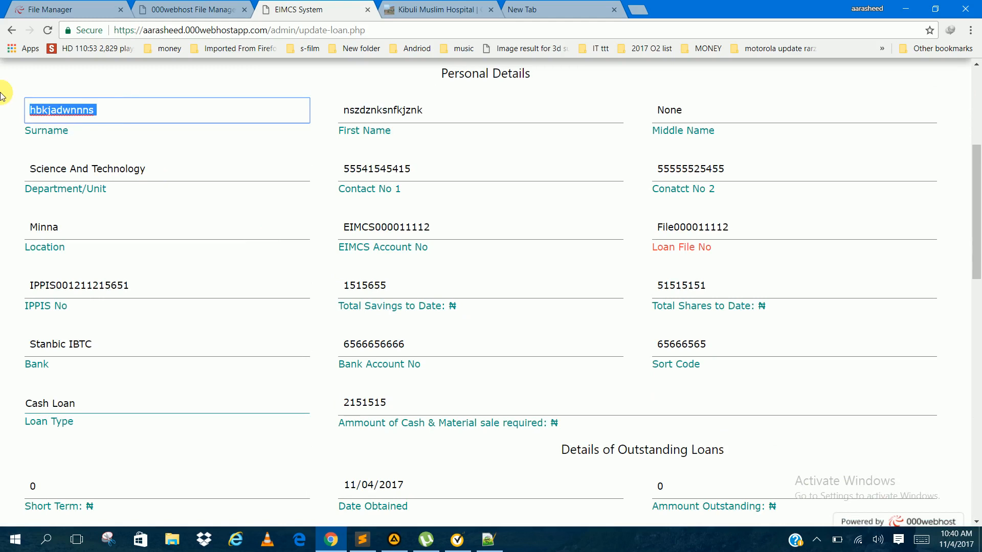
type("Abdu")
key("Down")
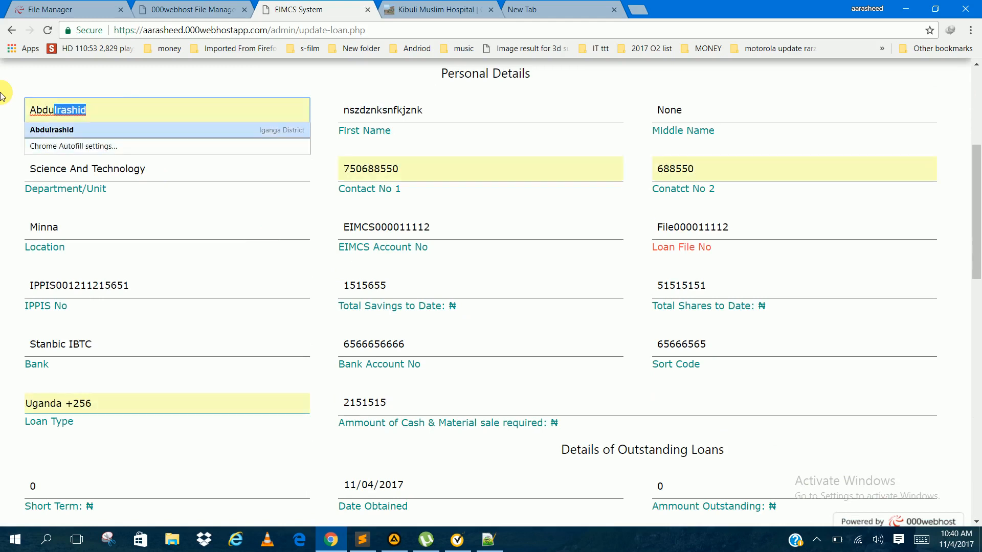
key("Tab")
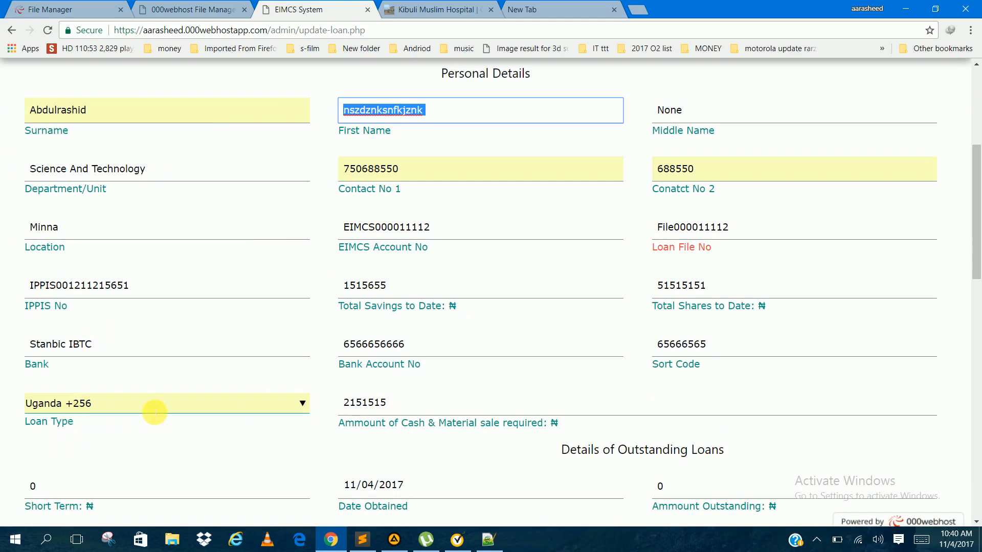
Step: Clear the autofilled Loan Type value and set the loan type to Cash Loan
left_click(303, 405)
left_click(304, 407)
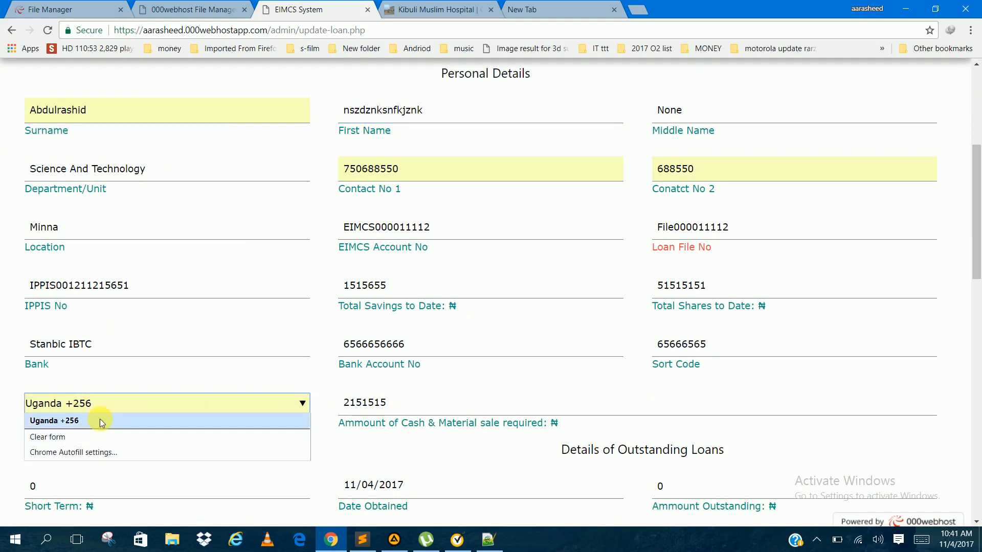
key("BackSpace")
key("BackSpace")
key("BackSpace")
key("BackSpace")
key("BackSpace")
key("BackSpace")
key("BackSpace")
key("BackSpace")
key("BackSpace")
key("BackSpace")
key("BackSpace")
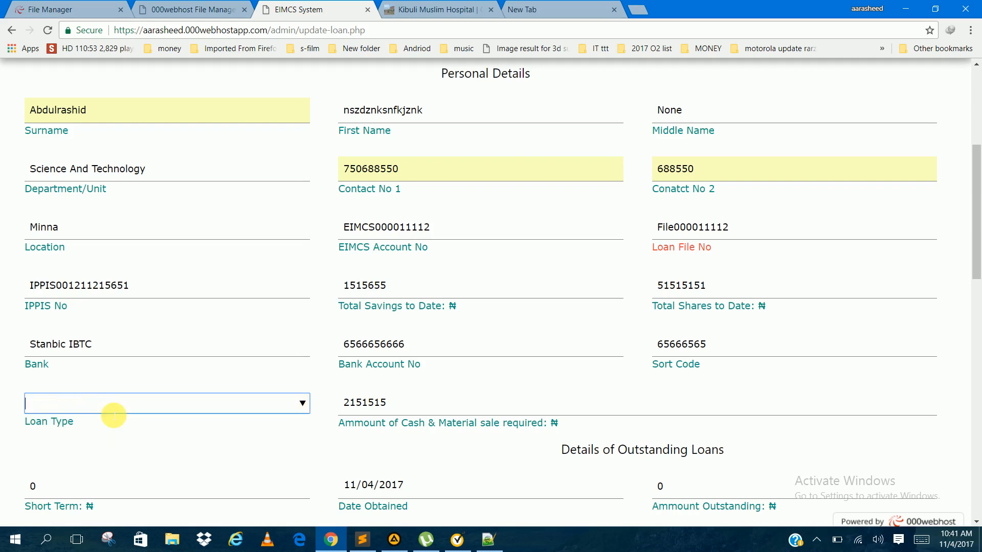
key("Down")
key("Down")
key("Tab")
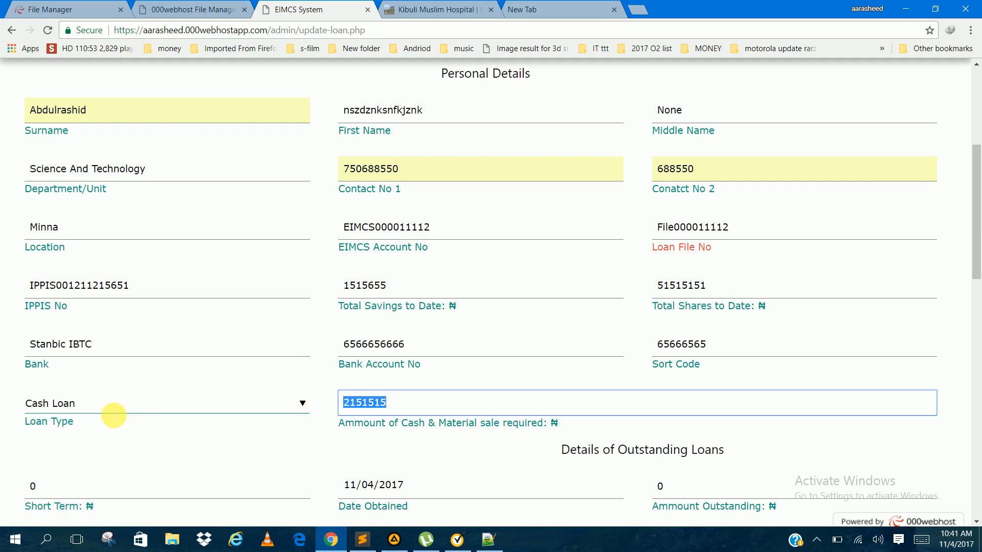
Step: Replace the applicant's first name and middle name in the personal details of the loan form
left_click_drag(504, 111, 265, 120)
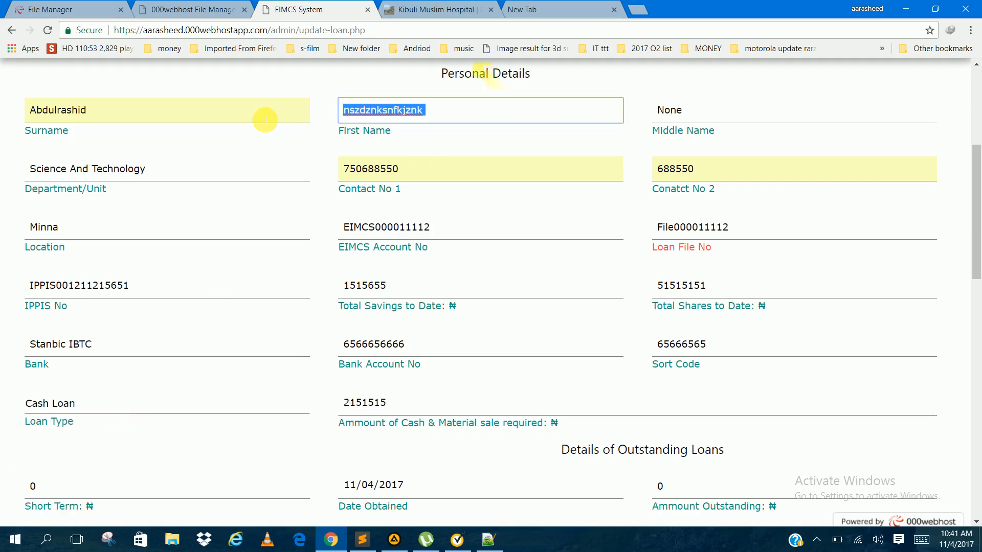
type("Abd")
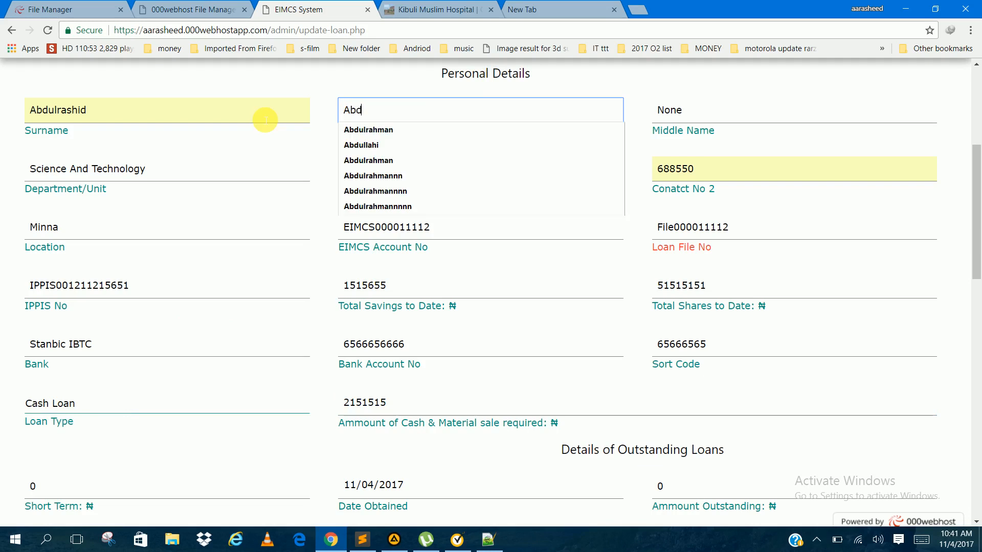
type("ulrahman")
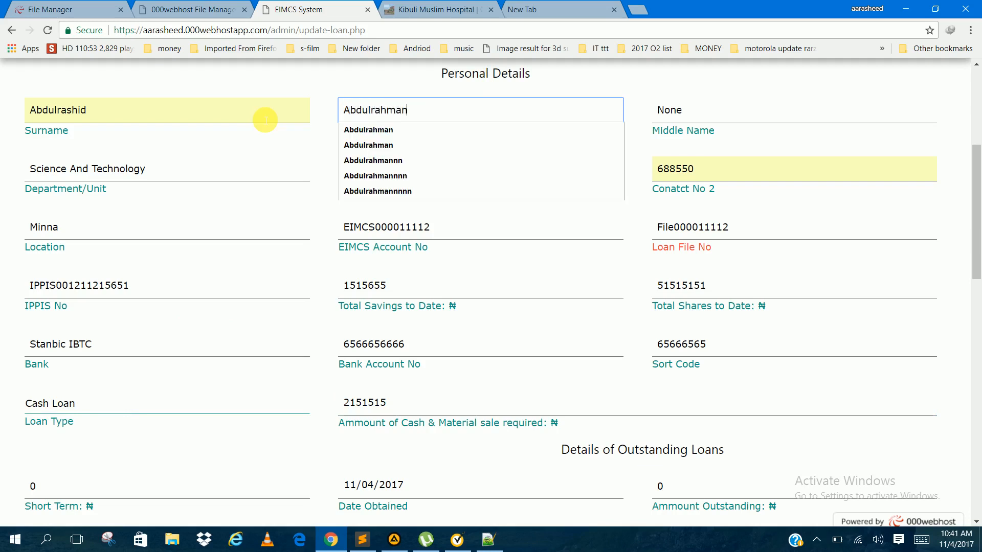
left_click(724, 115)
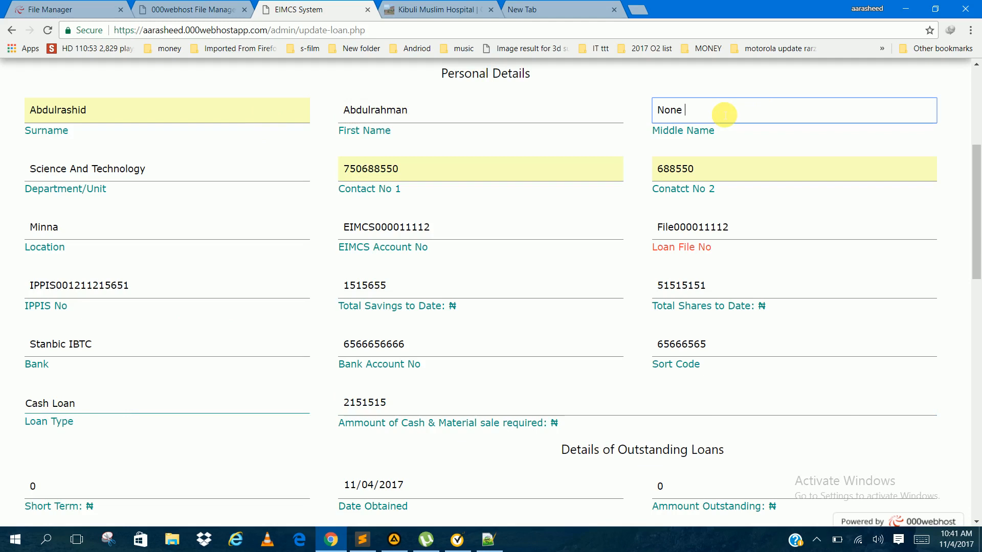
type("A")
key("BackSpace")
key("BackSpace")
key("BackSpace")
key("BackSpace")
key("BackSpace")
key("BackSpace")
type("Abd")
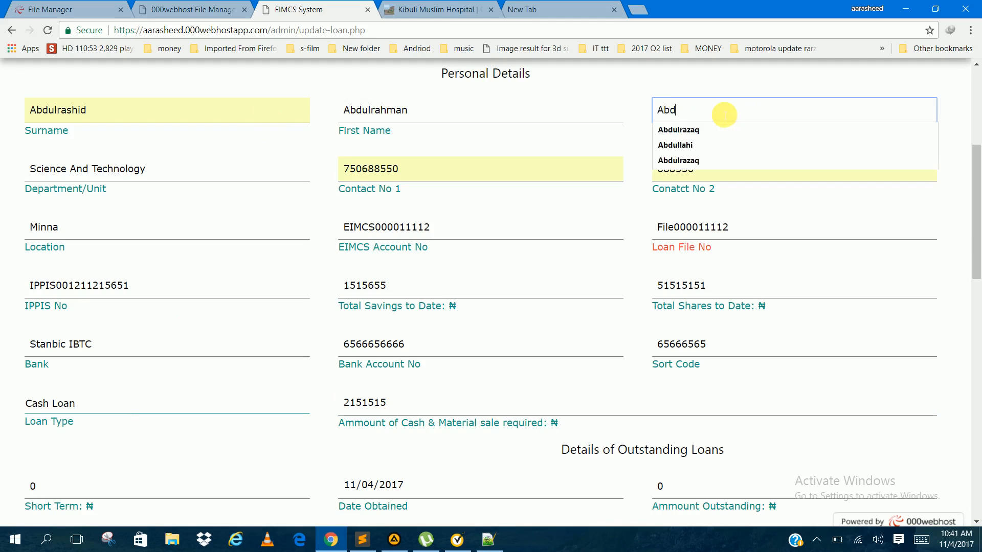
type("ulrazaq")
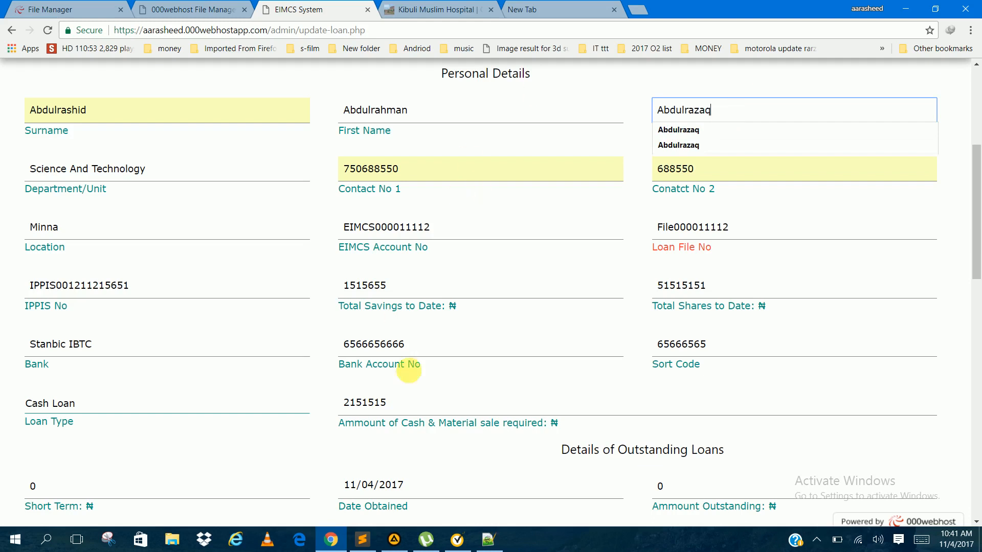
Step: Review the loan form's personal details, outstanding loans, surety particulars and officers' comments before updating
scroll(434, 390, "down", 2)
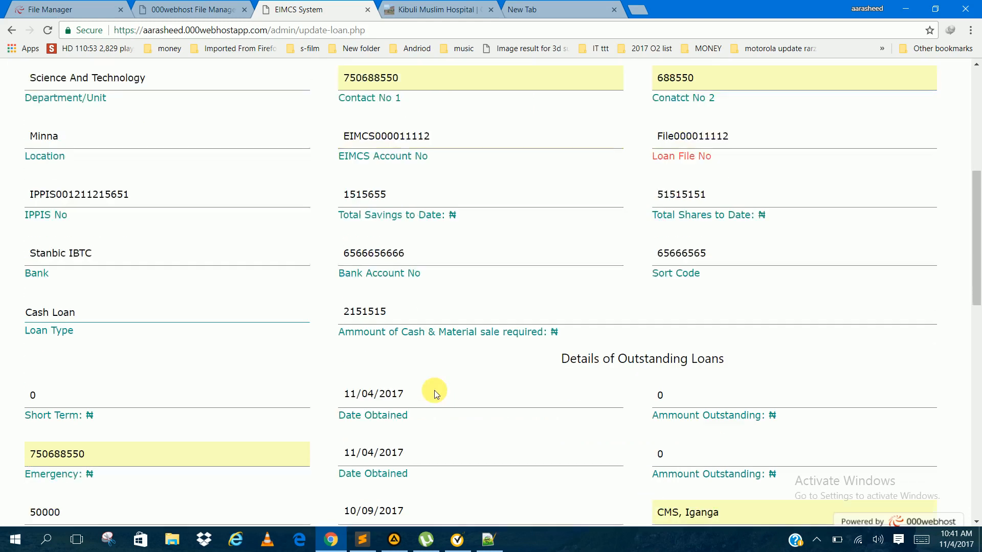
scroll(435, 394, "down", 2)
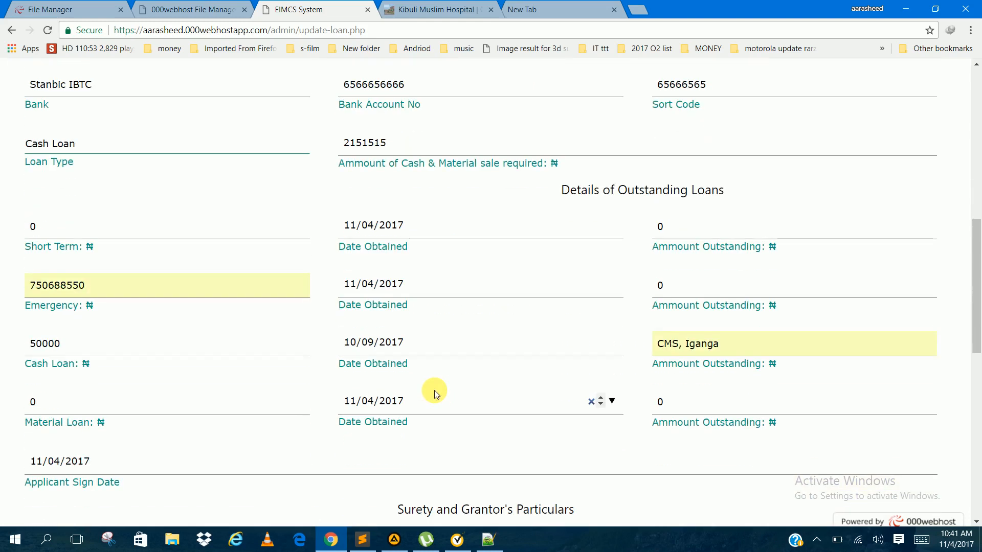
scroll(435, 393, "down", 10)
scroll(415, 232, "up", 6)
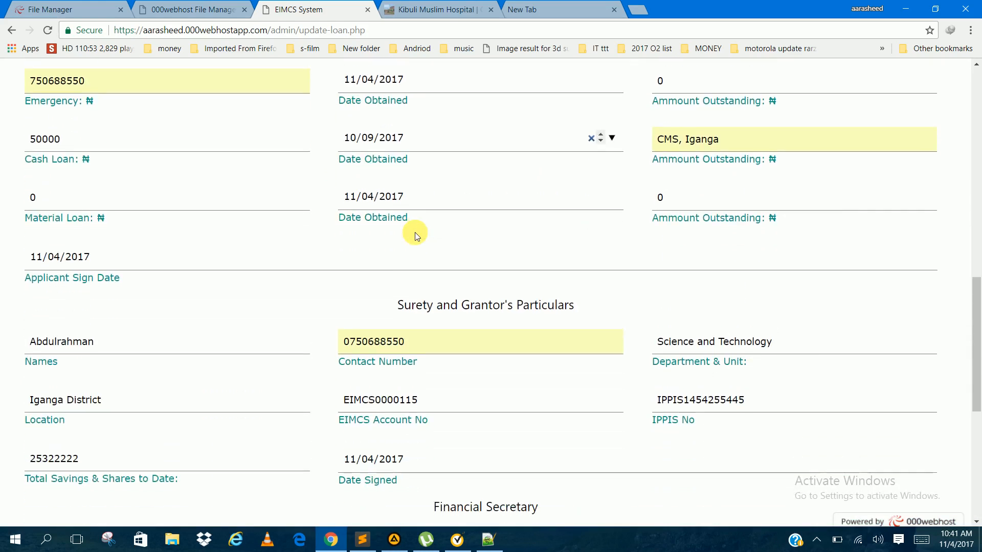
scroll(413, 228, "down", 3)
scroll(413, 228, "up", 14)
scroll(413, 228, "down", 9)
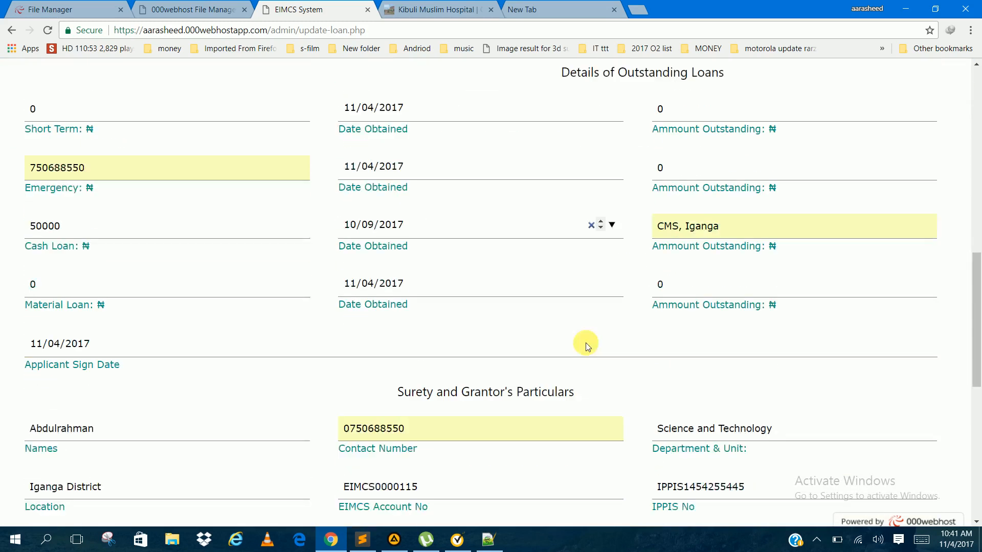
scroll(418, 231, "down", 1)
scroll(582, 438, "down", 8)
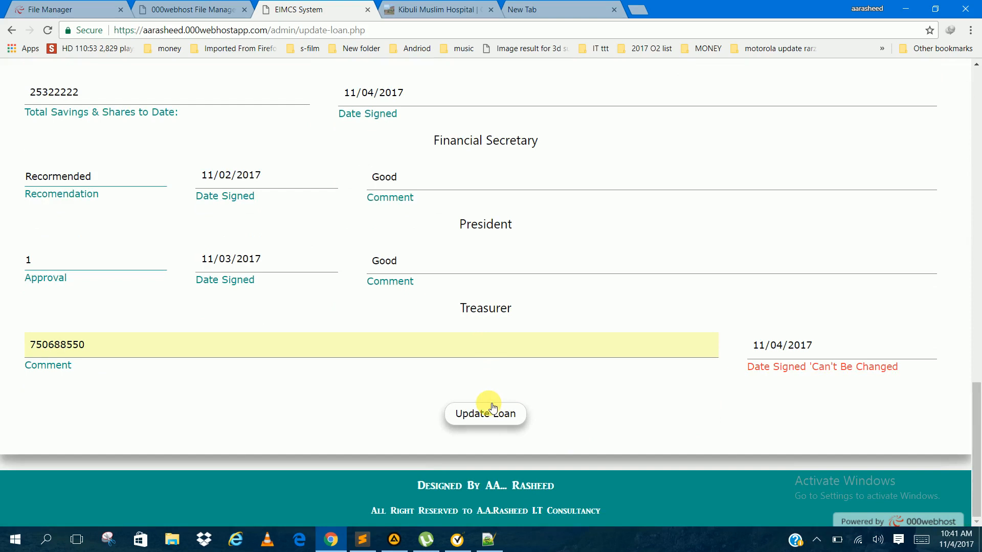
scroll(532, 170, "up", 8)
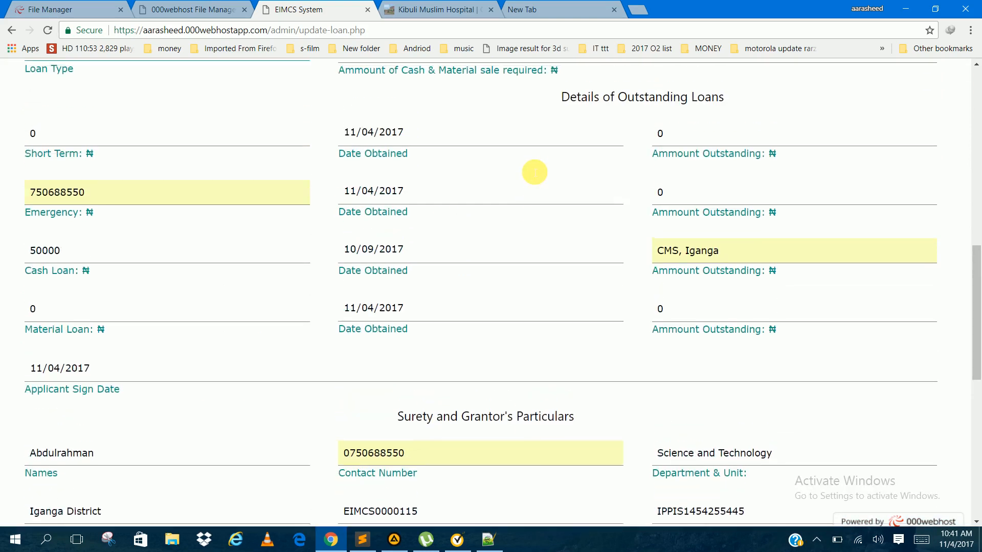
scroll(529, 168, "down", 3)
scroll(530, 167, "up", 2)
scroll(529, 167, "down", 2)
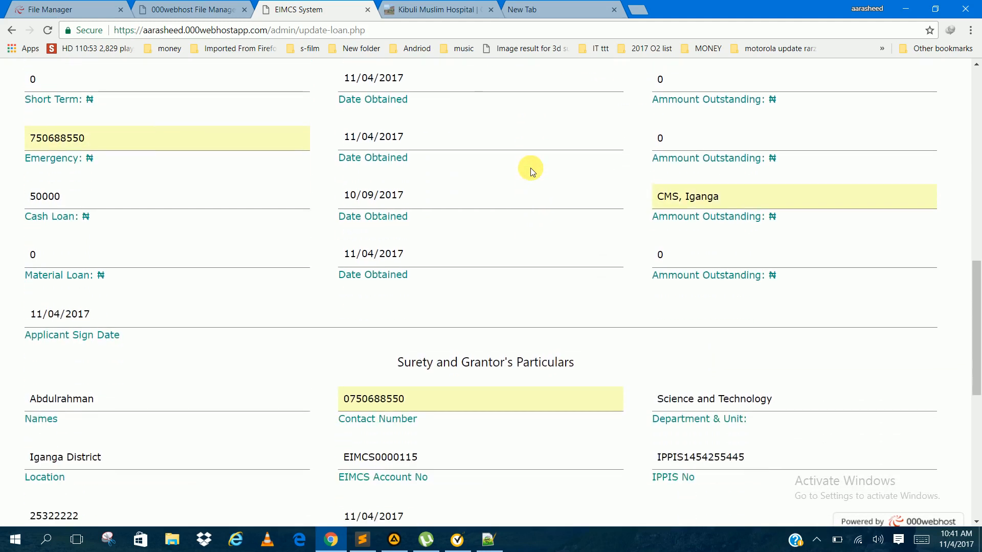
scroll(530, 167, "up", 8)
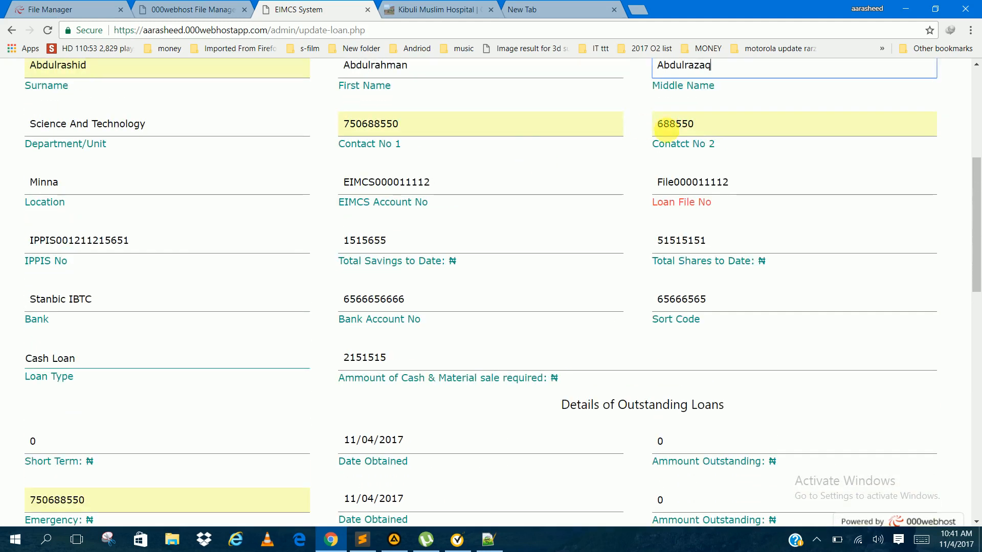
Step: Highlight the loan file number in the personal details and submit the loan update
double_click(679, 185)
key("ctrl+c")
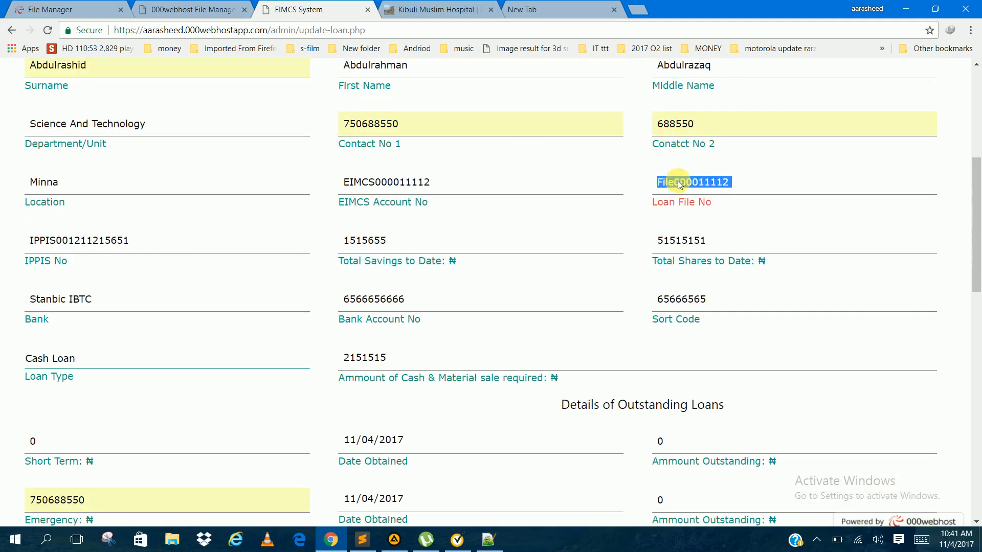
scroll(525, 182, "down", 15)
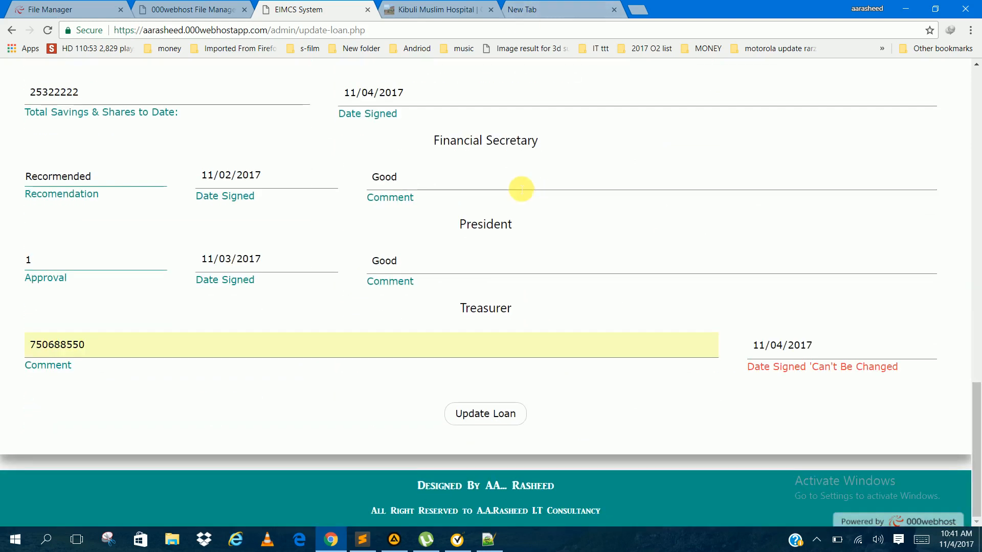
left_click(504, 413)
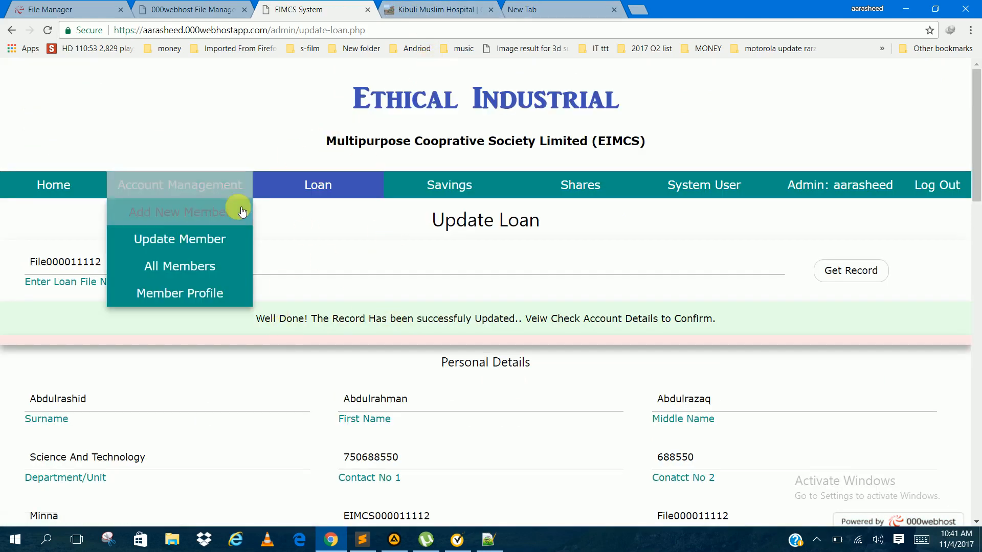
Step: Open the loan outstanding balance search and check the balance for the copied loan file number, without leading spaces
mouse_move(307, 190)
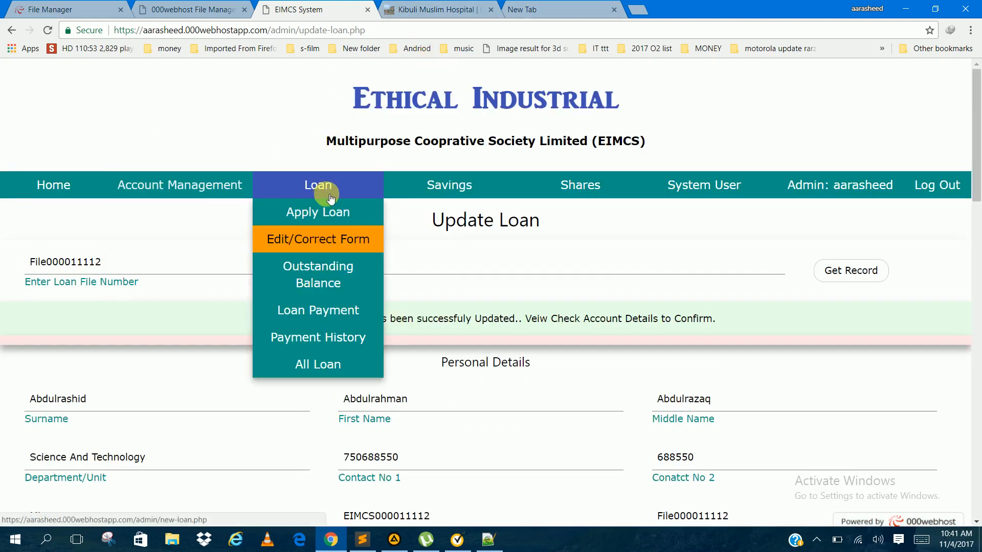
left_click(321, 282)
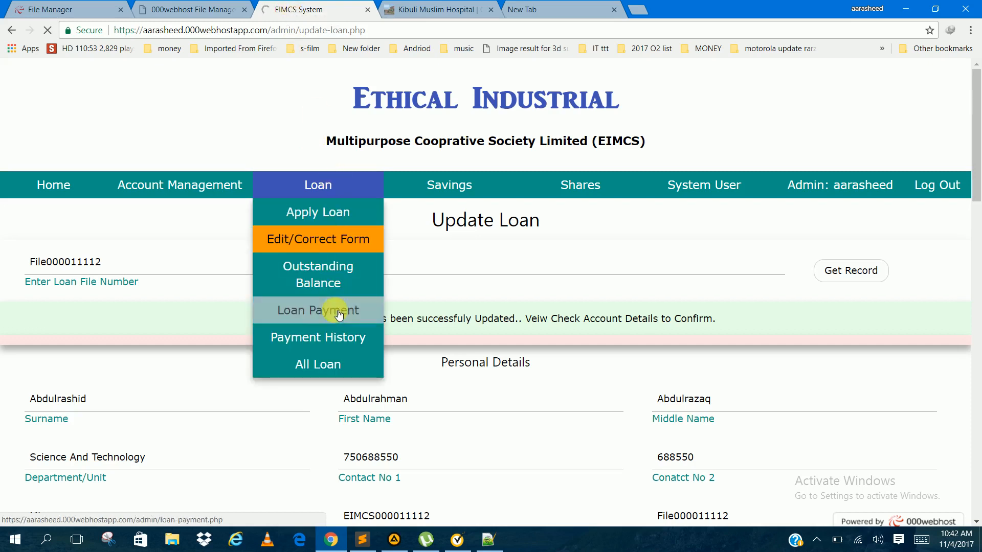
mouse_move(348, 183)
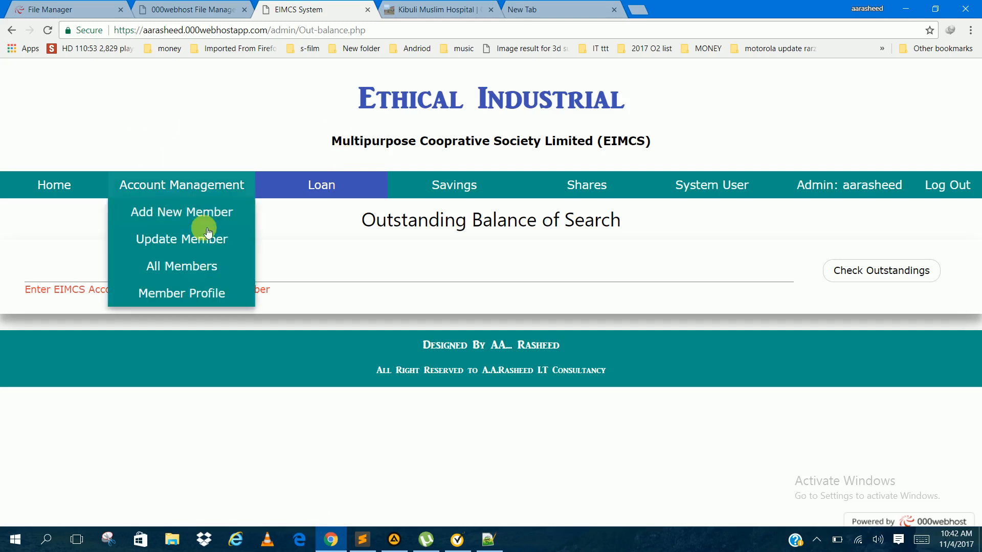
left_click(340, 280)
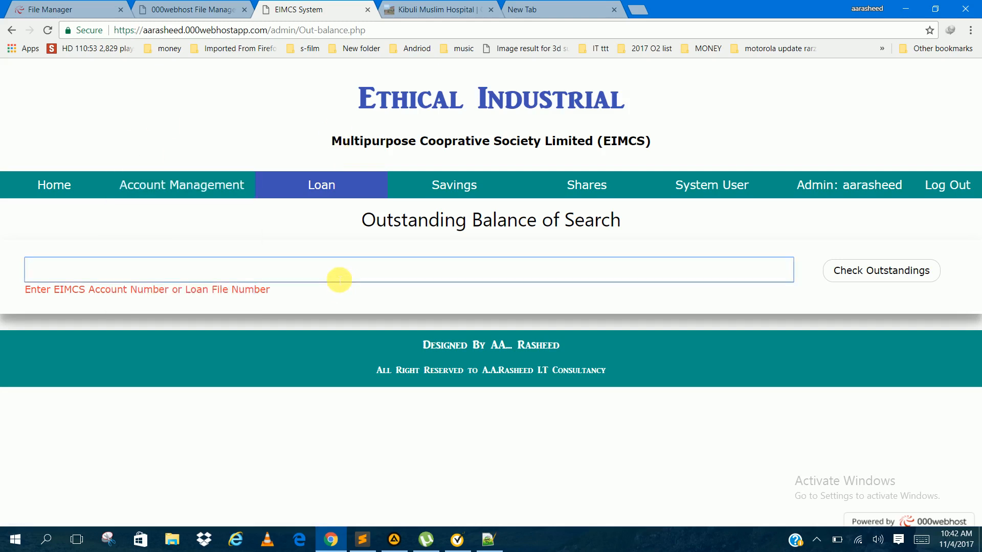
key("ctrl+v")
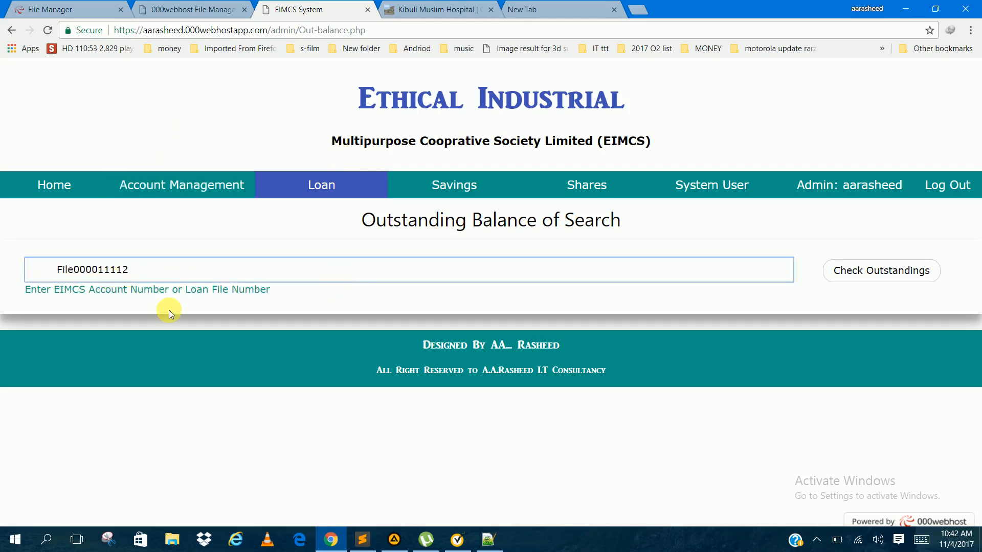
left_click_drag(61, 269, 7, 264)
key("BackSpace")
key("Return")
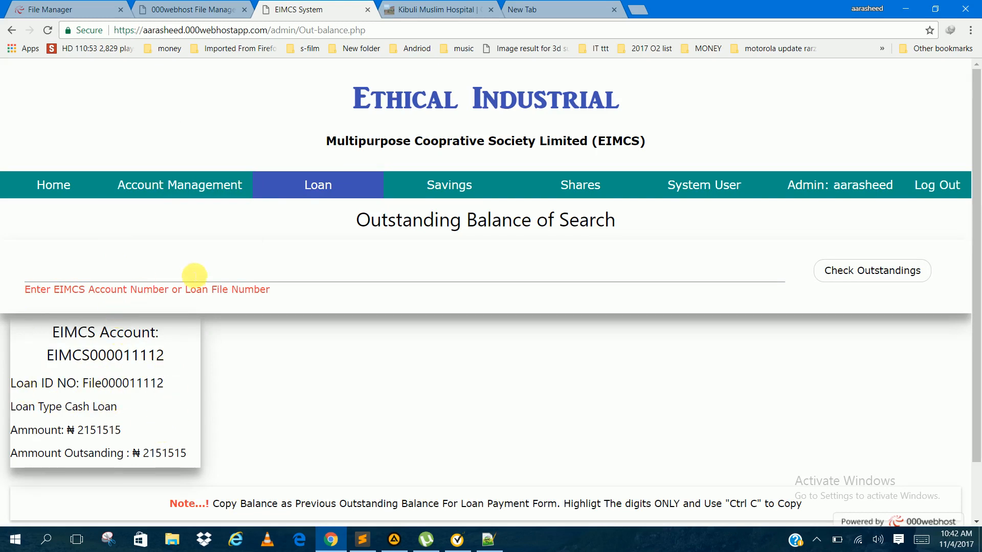
Step: Check the loan outstanding balance again, this time with the loan applicant's EIMCS account number
left_click(200, 267)
key("Down")
key("Down")
key("Down")
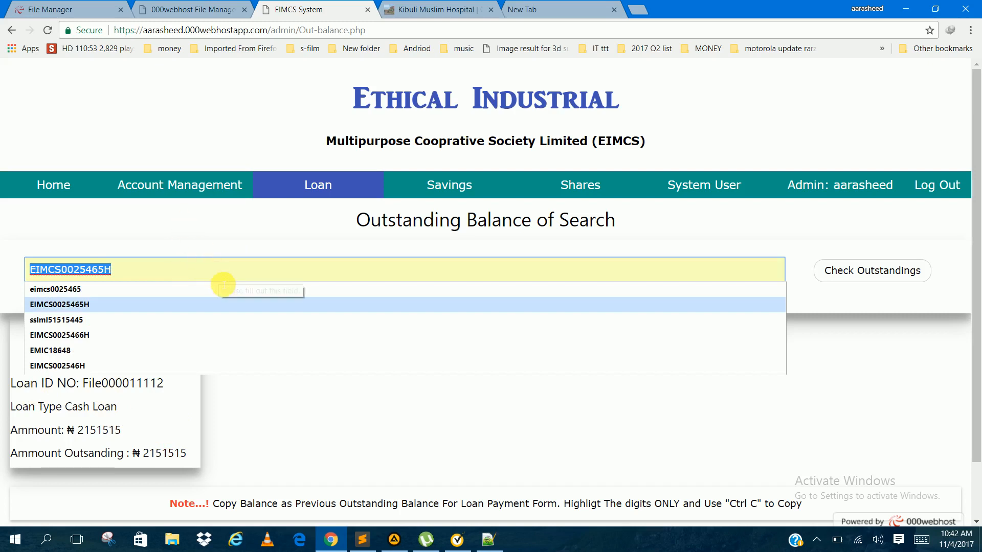
type("E")
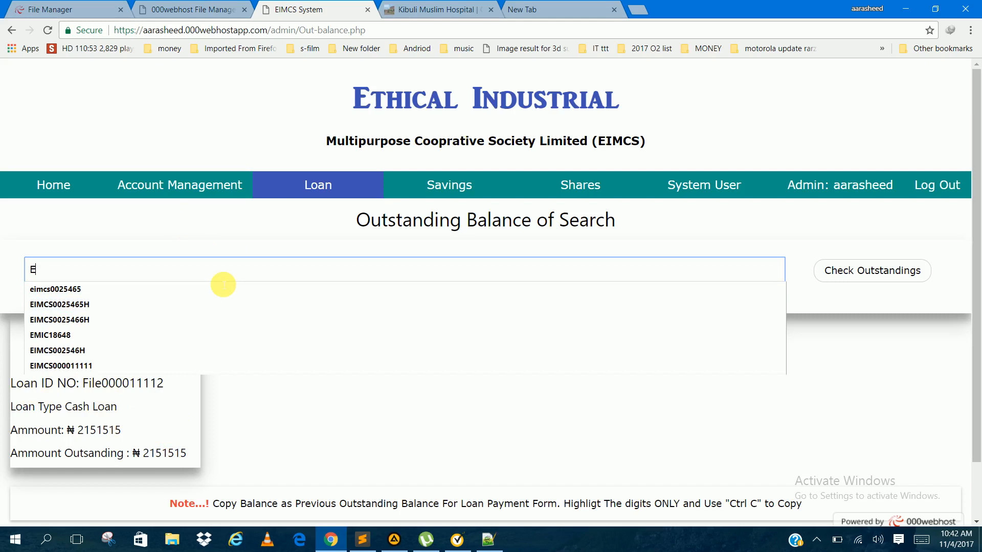
left_click(109, 365)
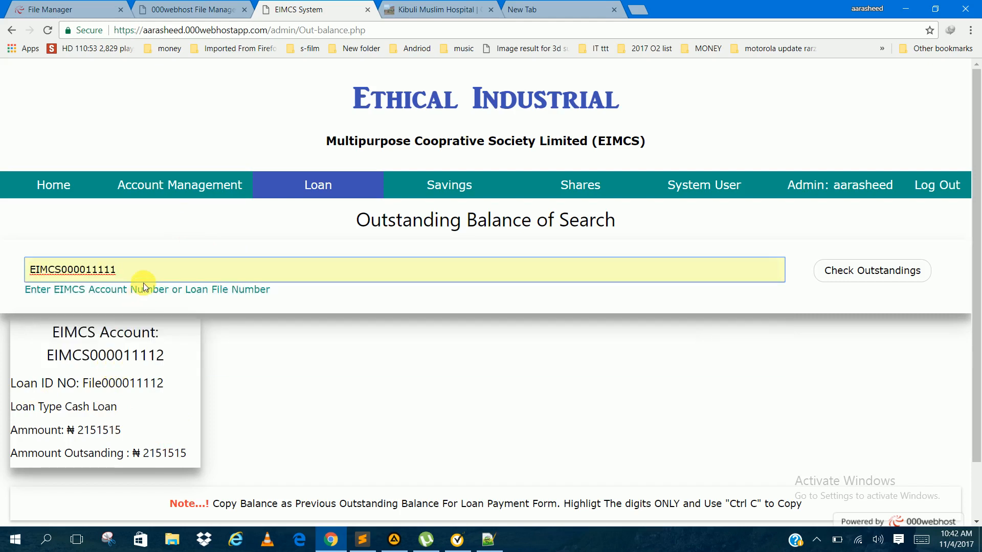
key("BackSpace")
type("2")
key("Return")
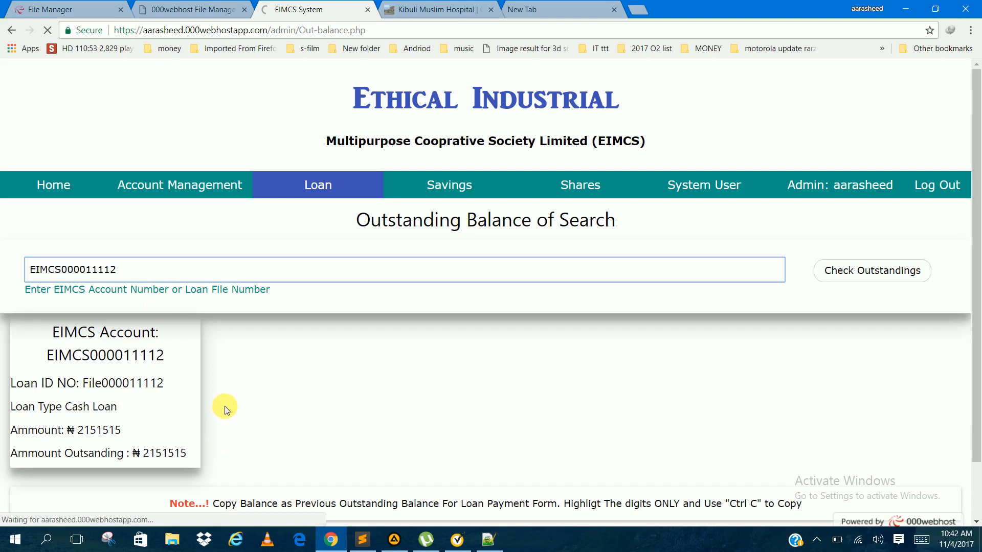
scroll(340, 386, "down", 1)
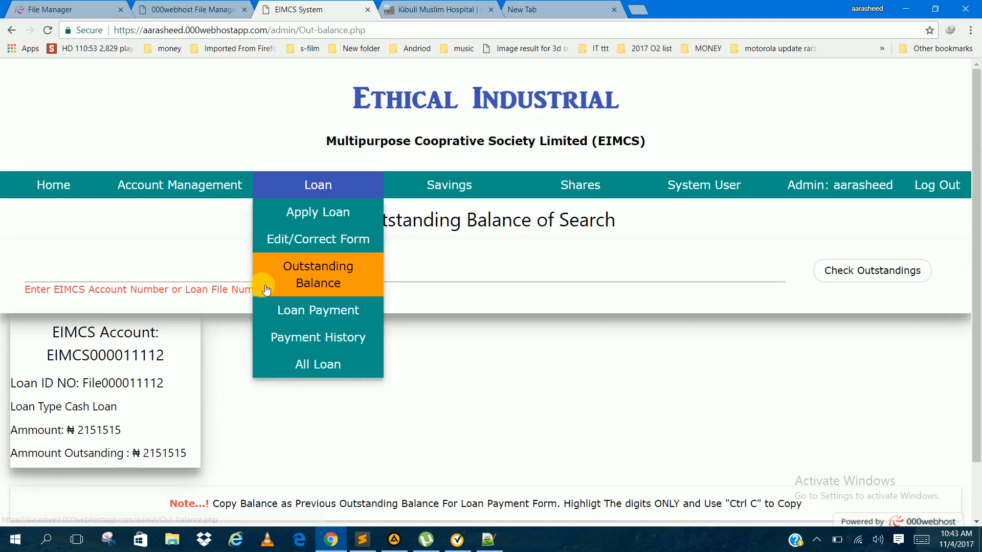
left_click(204, 264)
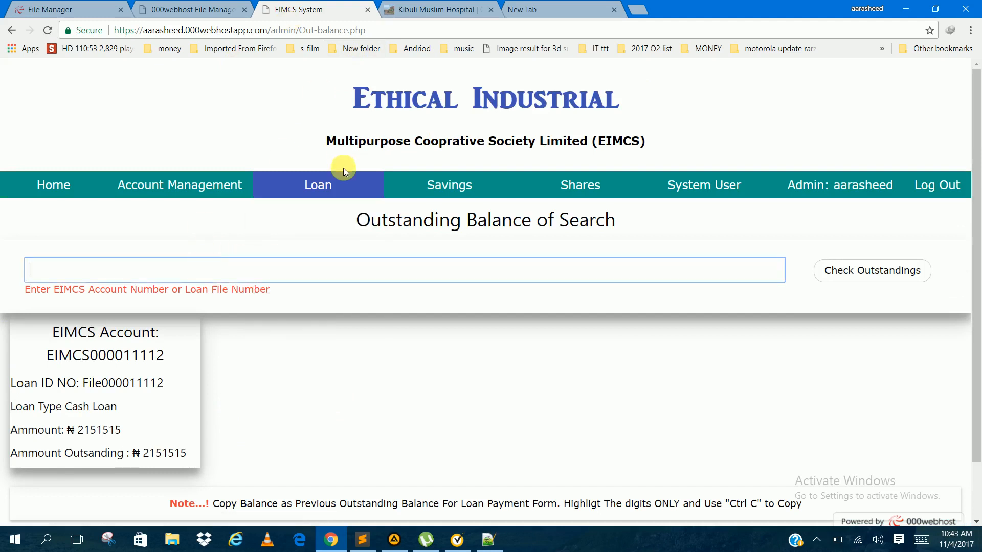
scroll(406, 280, "down", 1)
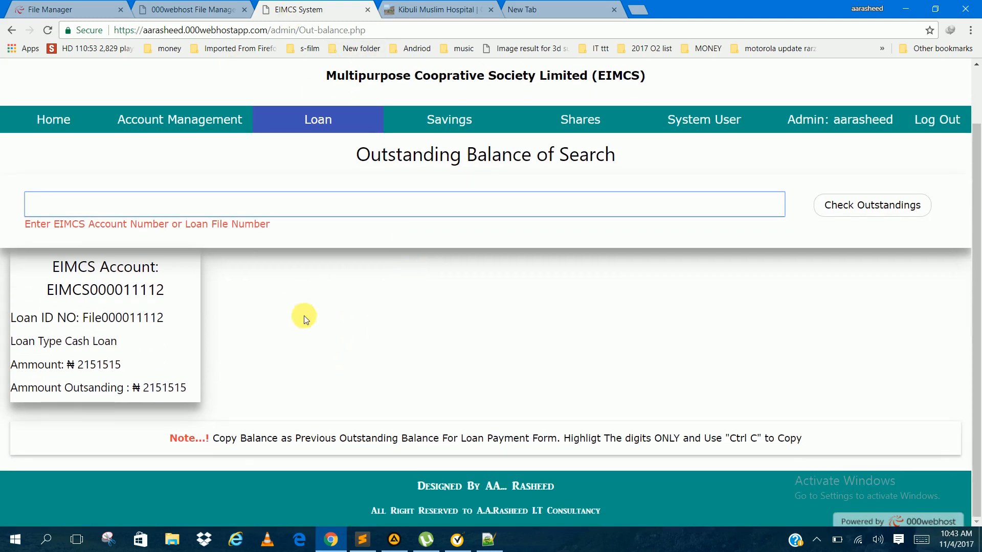
Step: Open the Loan Payment form and look over its fields from the member details to the new outstanding balance
mouse_move(284, 182)
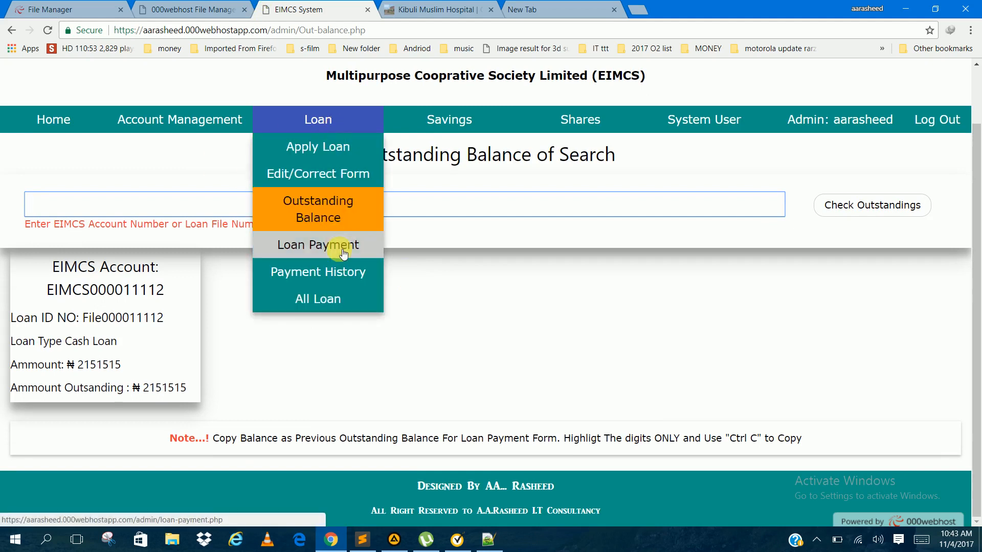
left_click(342, 252)
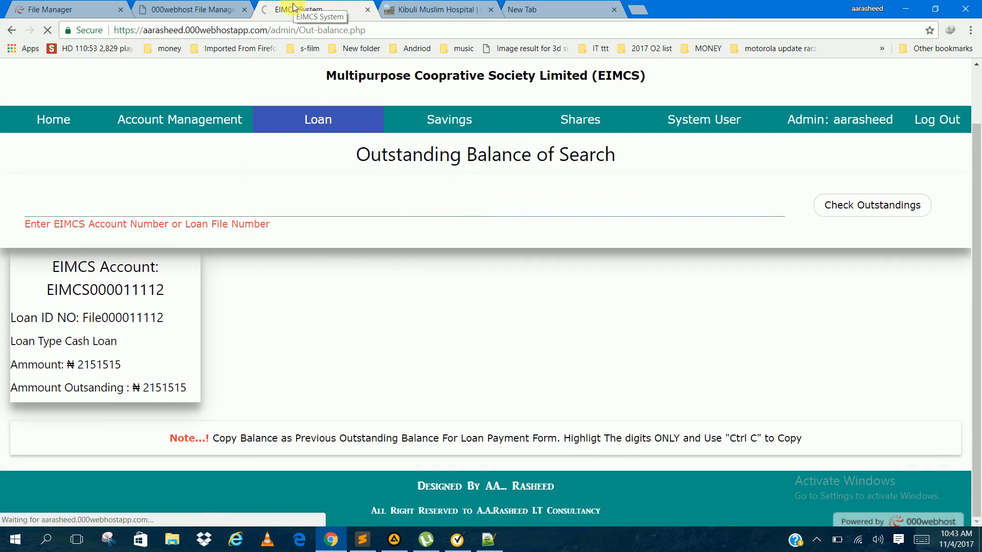
scroll(378, 294, "down", 5)
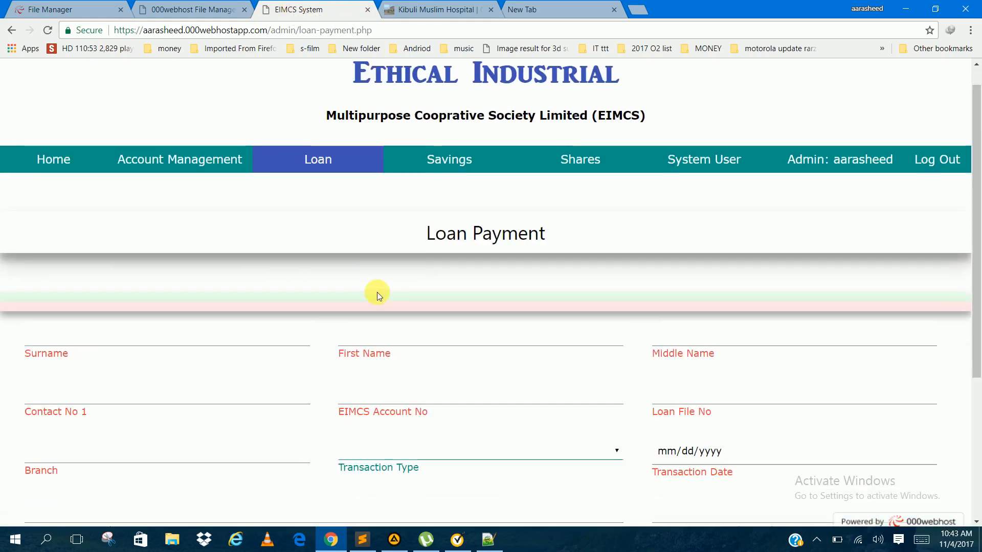
scroll(378, 296, "up", 3)
scroll(408, 320, "down", 2)
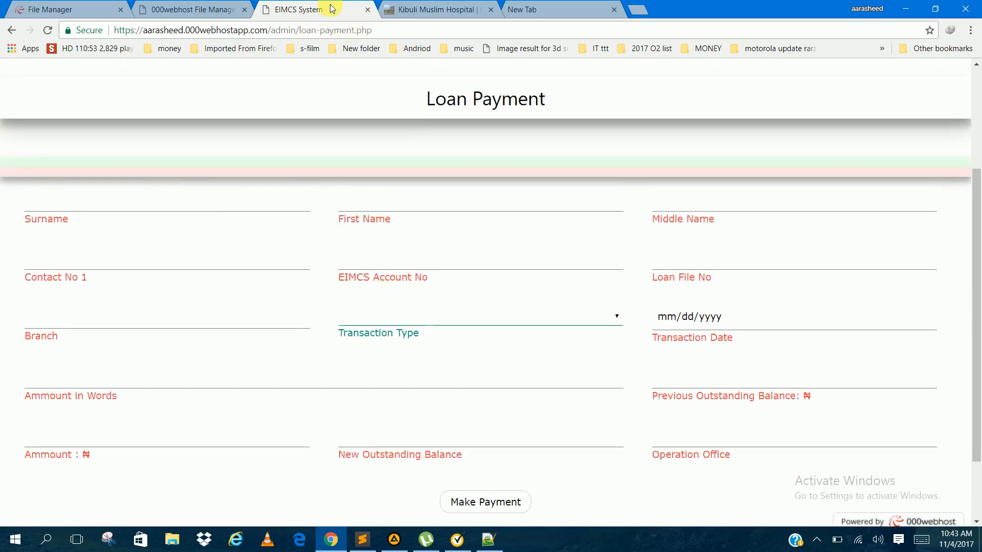
scroll(308, 213, "up", 3)
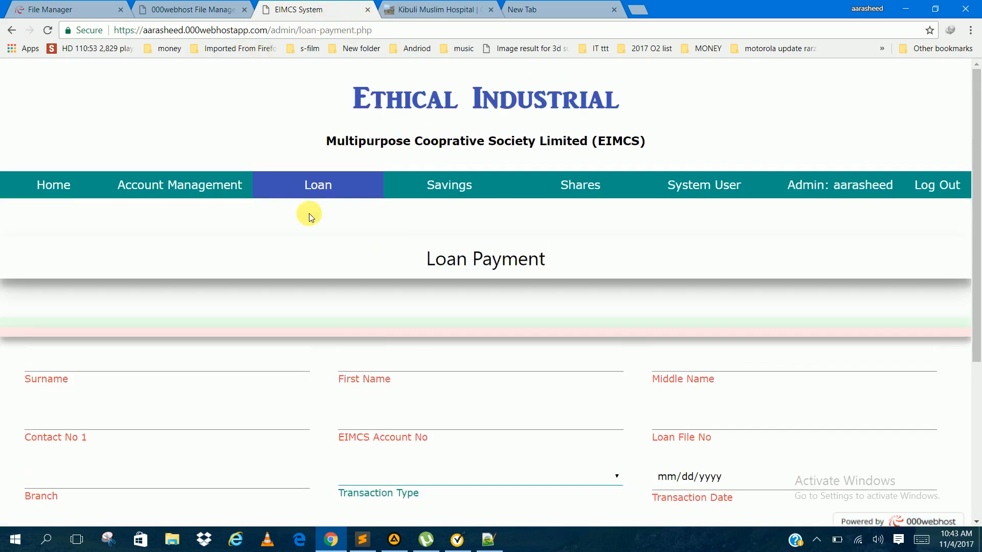
Step: Open the loan payment history search and get the record for another member's previously entered EIMCS account number
left_click(318, 336)
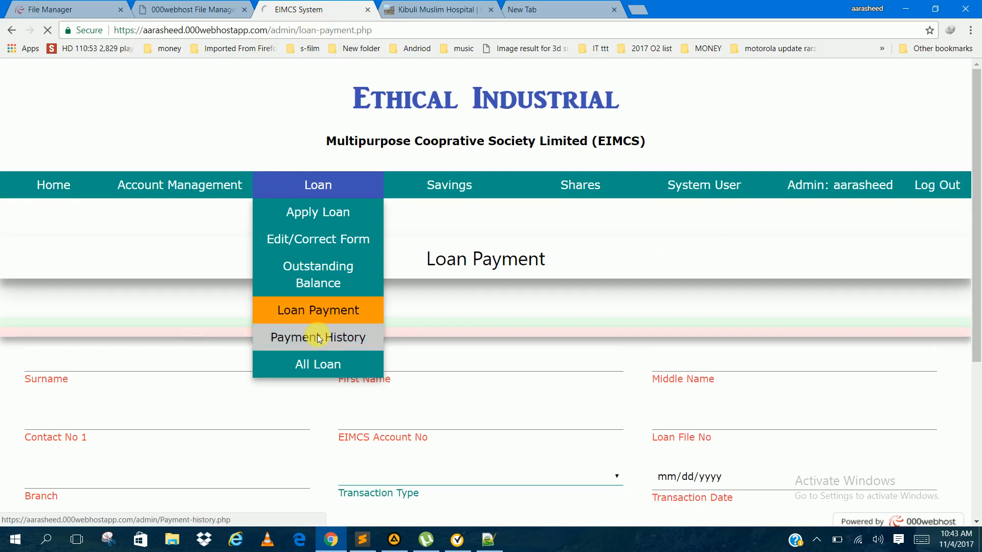
left_click(228, 278)
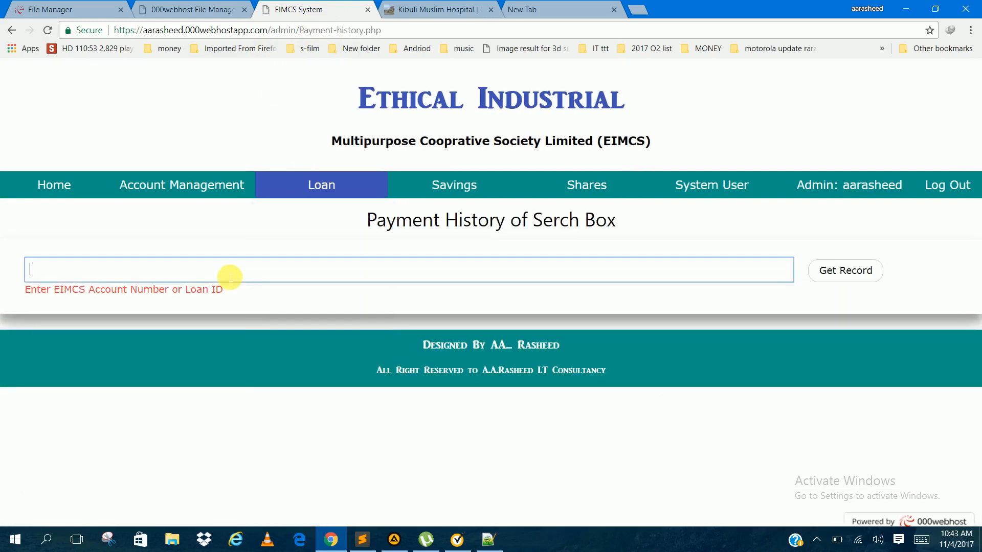
key("Down")
key("Down")
key("Down")
key("Down")
type("EI")
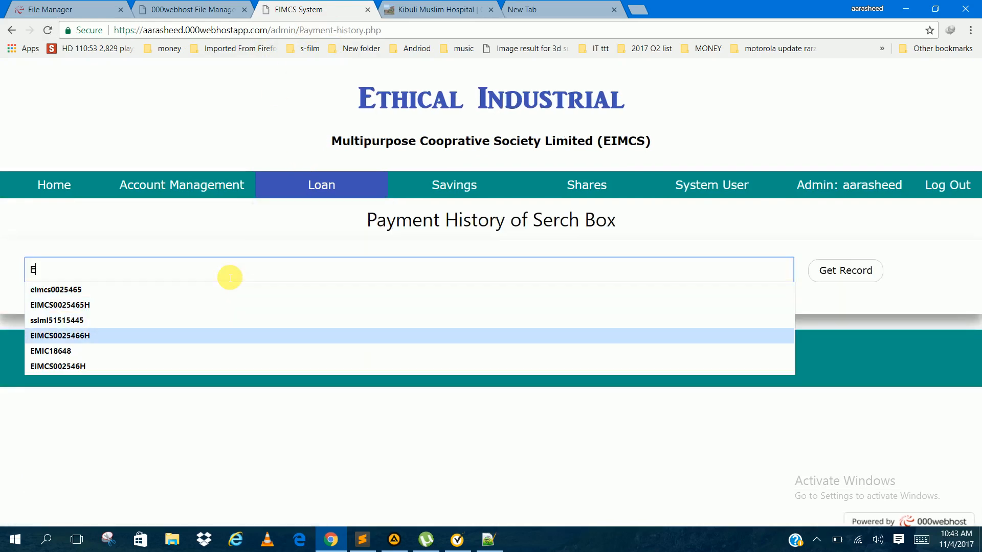
key("Down")
key("Down")
key("Down")
key("Down")
key("Down")
key("Return")
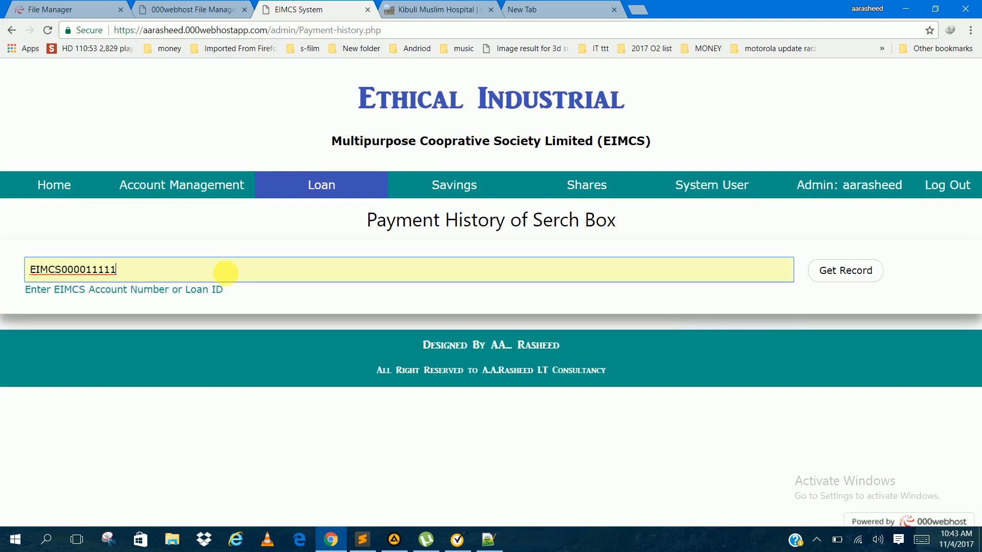
key("Return")
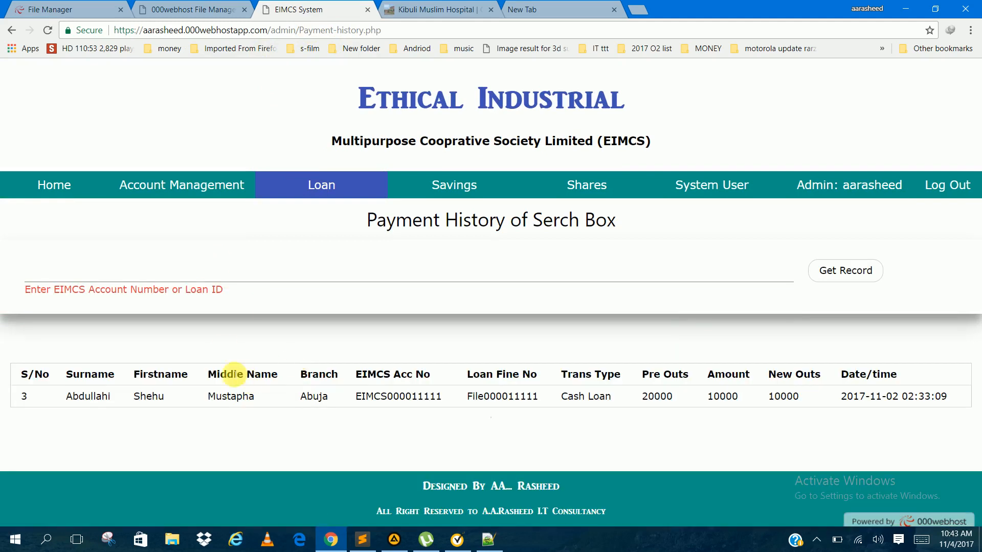
Step: Get the payment history record for the current loan applicant's EIMCS account number
left_click(212, 280)
key("Down")
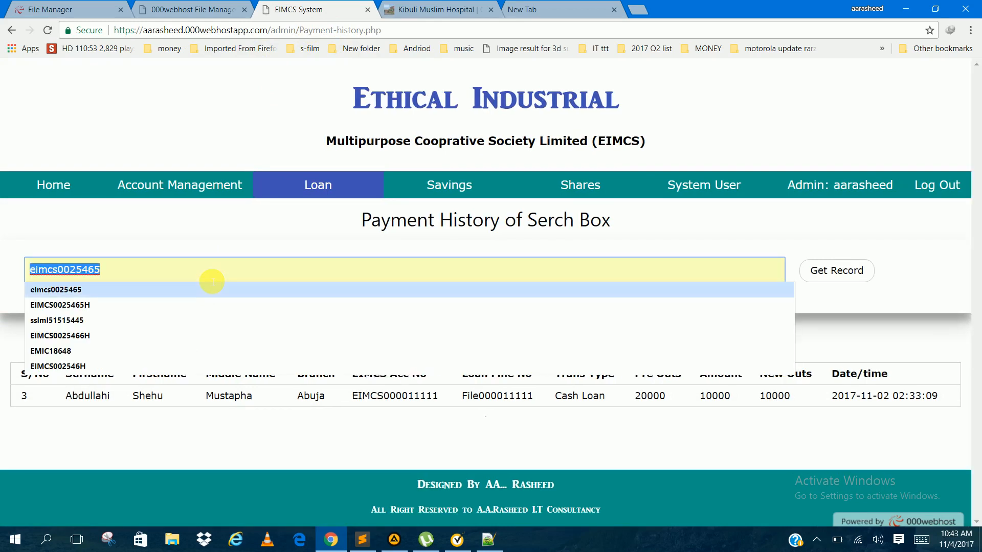
type("EI")
key("Down")
key("Down")
key("Down")
key("Down")
key("Down")
key("Return")
key("BackSpace")
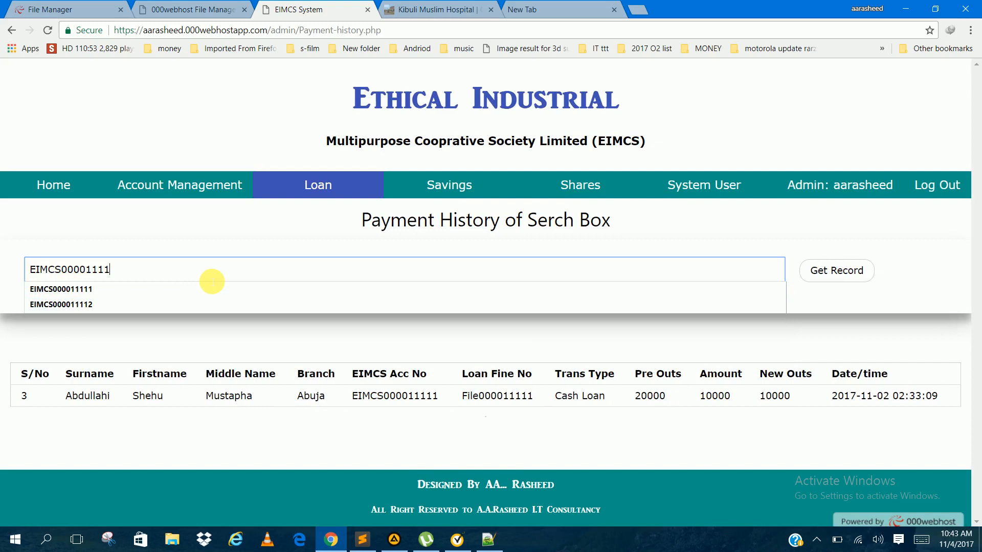
type("2")
key("Return")
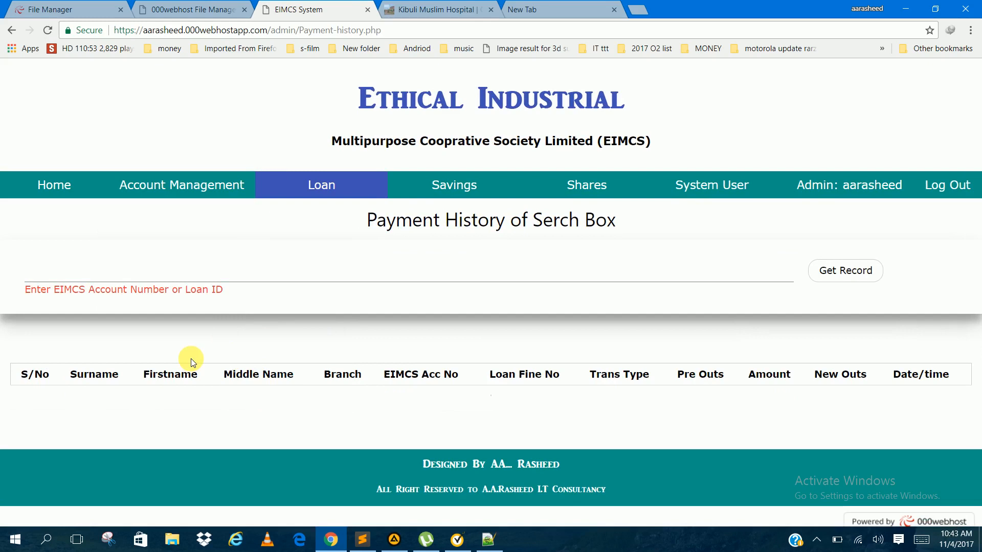
Step: Open the list of all loans till date and examine the recorded members, loan file numbers and amounts
mouse_move(200, 187)
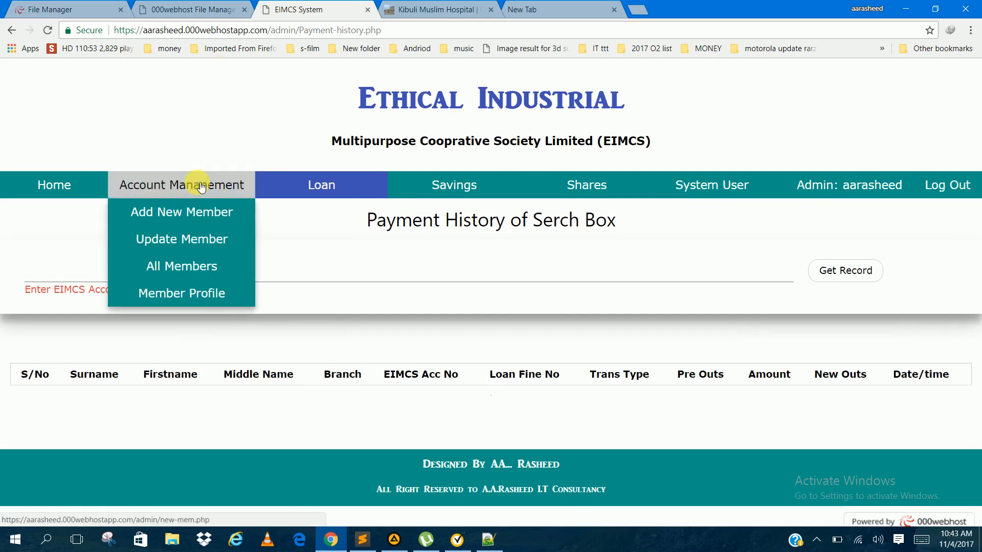
mouse_move(312, 196)
left_click(326, 366)
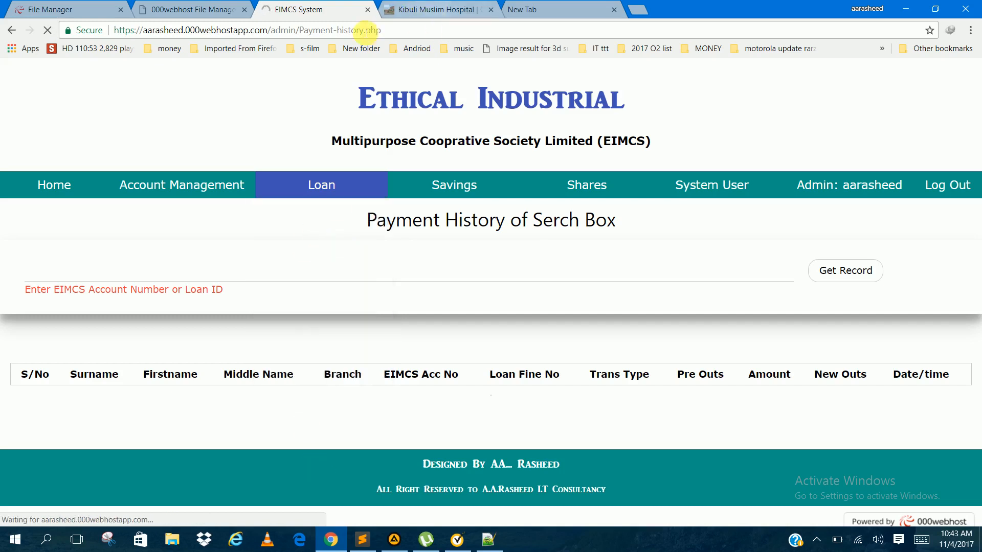
mouse_move(358, 201)
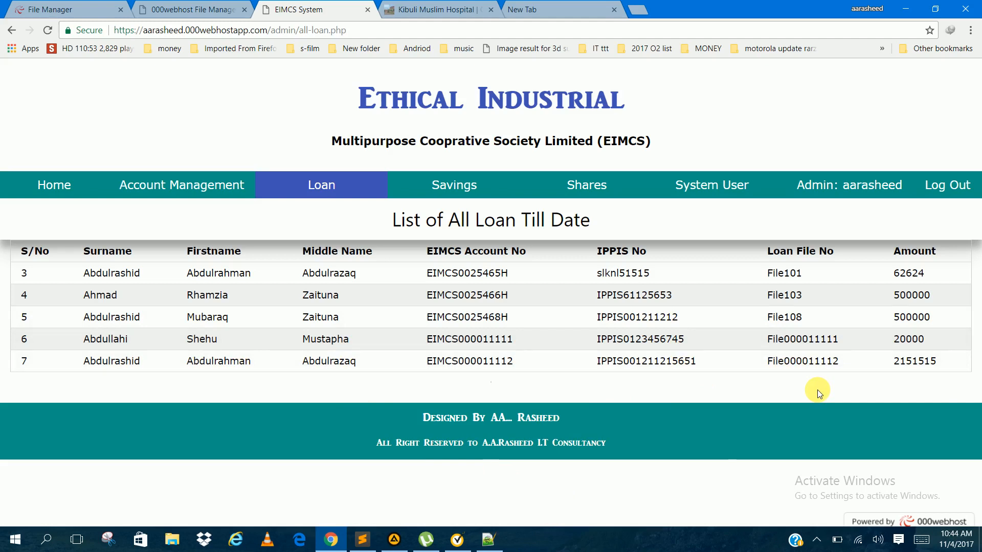
Step: Display the browser page in full screen and open the Savings Payment form
key("F11")
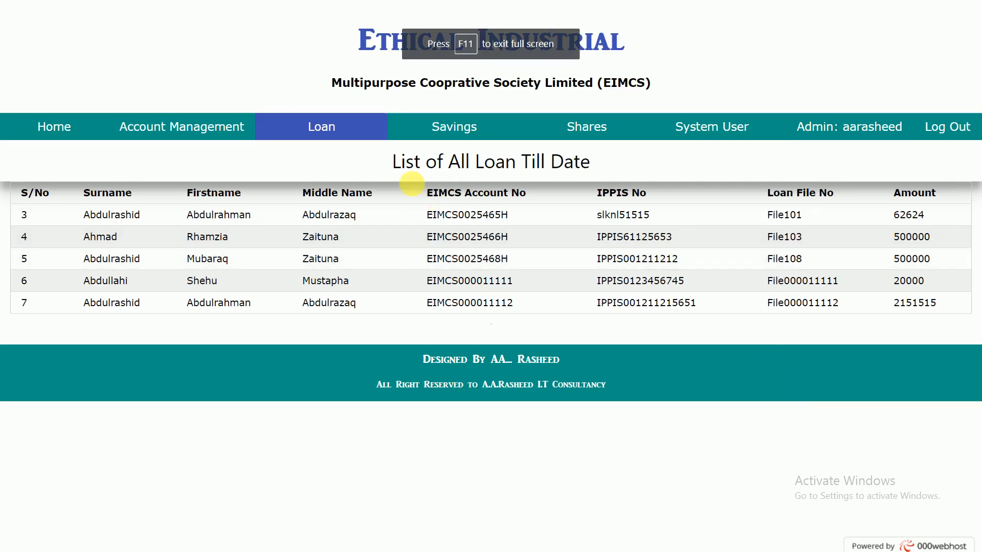
mouse_move(440, 131)
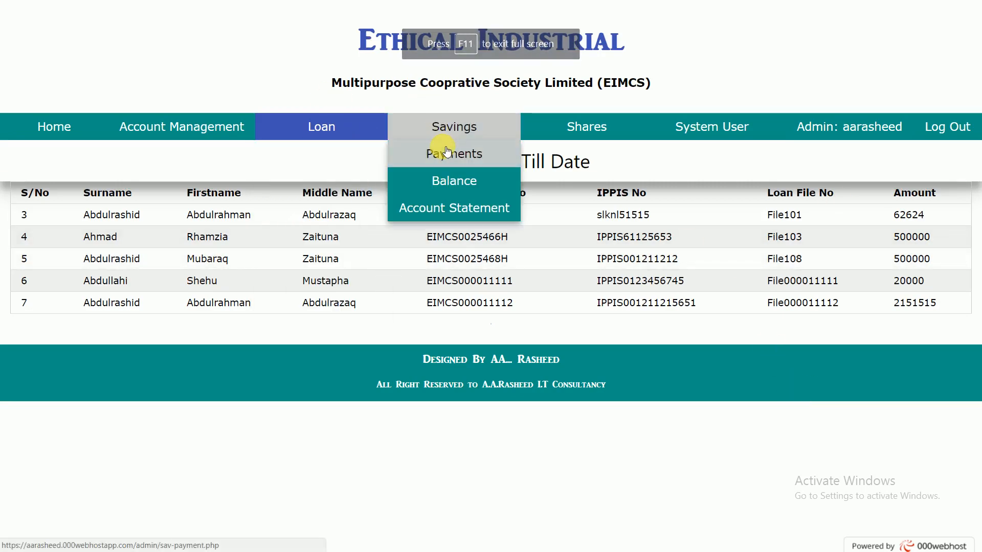
left_click(447, 128)
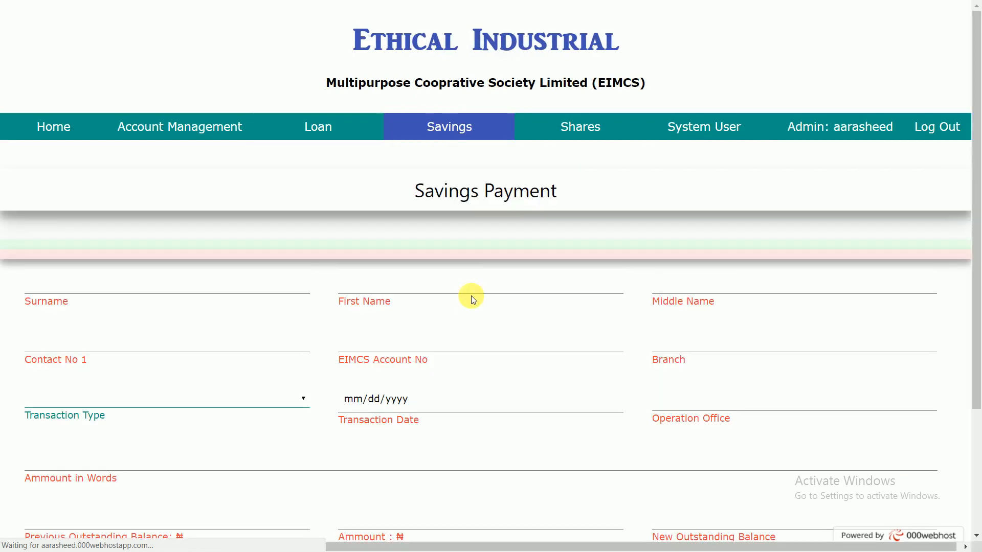
Step: Open the savings balance search, get the balance for the loan applicant's EIMCS account number, and highlight that number in the result
mouse_move(427, 131)
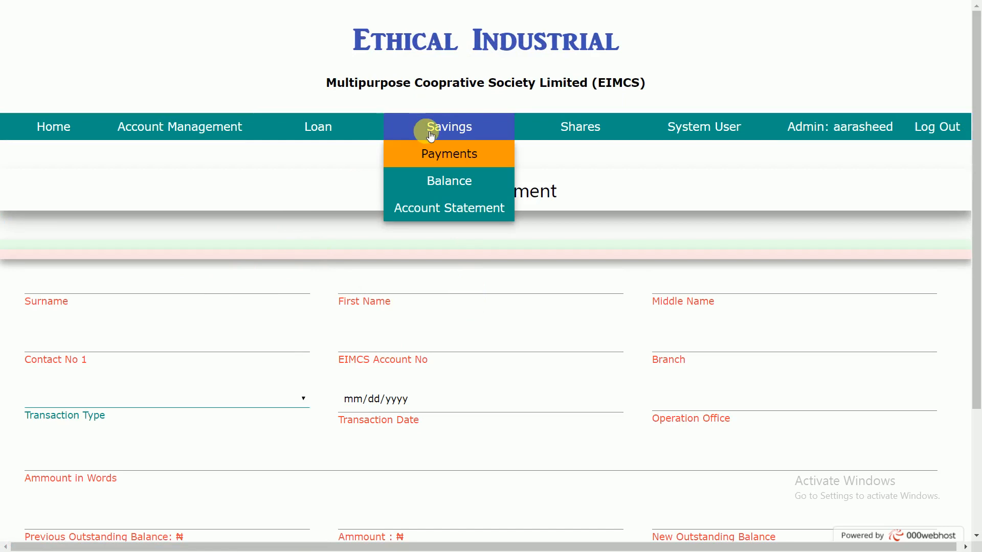
left_click(445, 183)
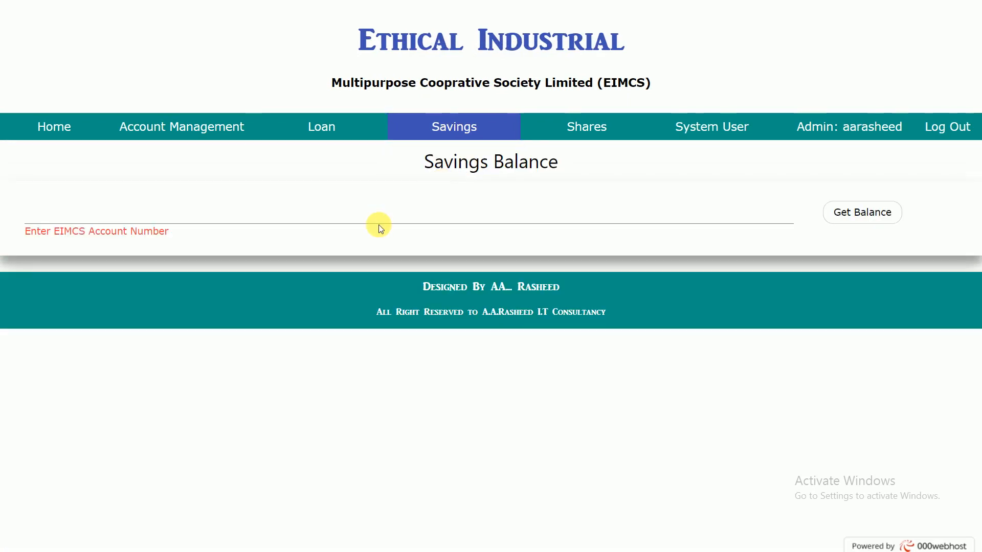
left_click(361, 217)
type("EI")
key("Down")
key("Down")
key("Down")
key("Down")
key("Down")
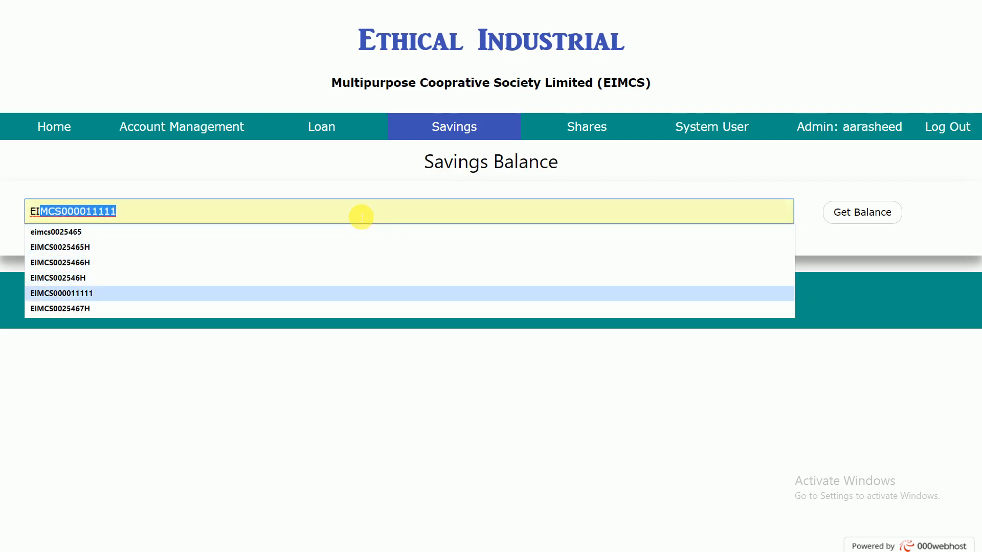
key("Return")
key("BackSpace")
type("2")
key("Return")
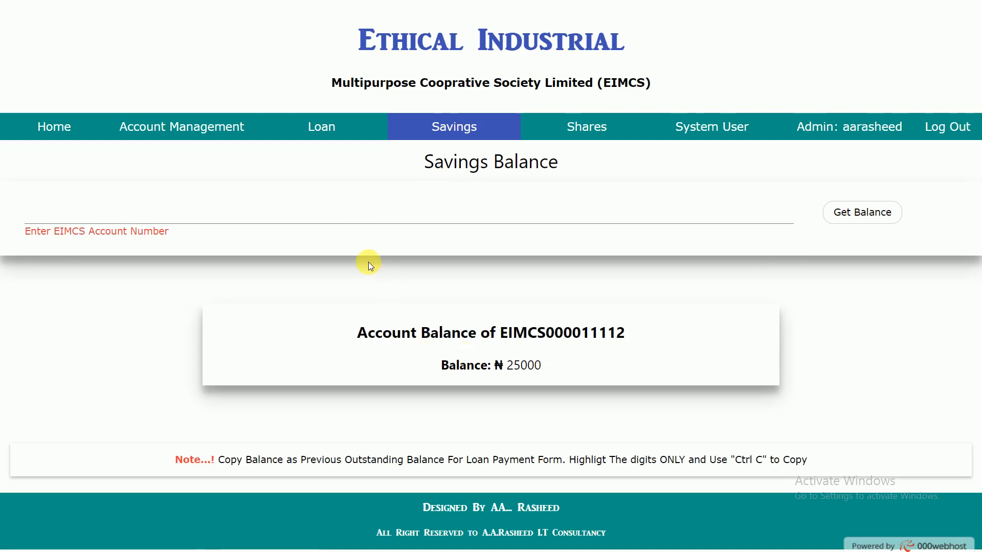
left_click_drag(504, 339, 690, 333)
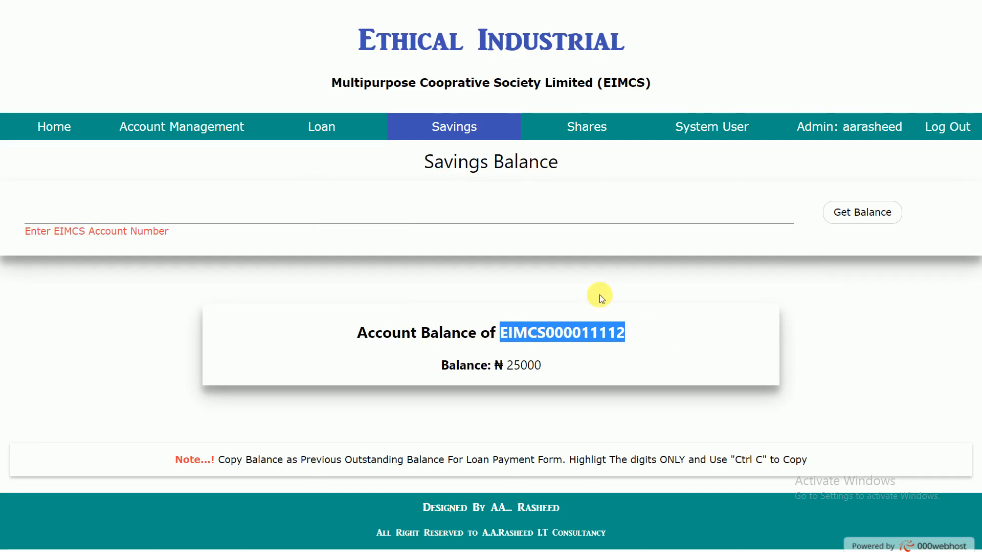
Step: Open the savings account statement page
mouse_move(438, 117)
left_click(439, 204)
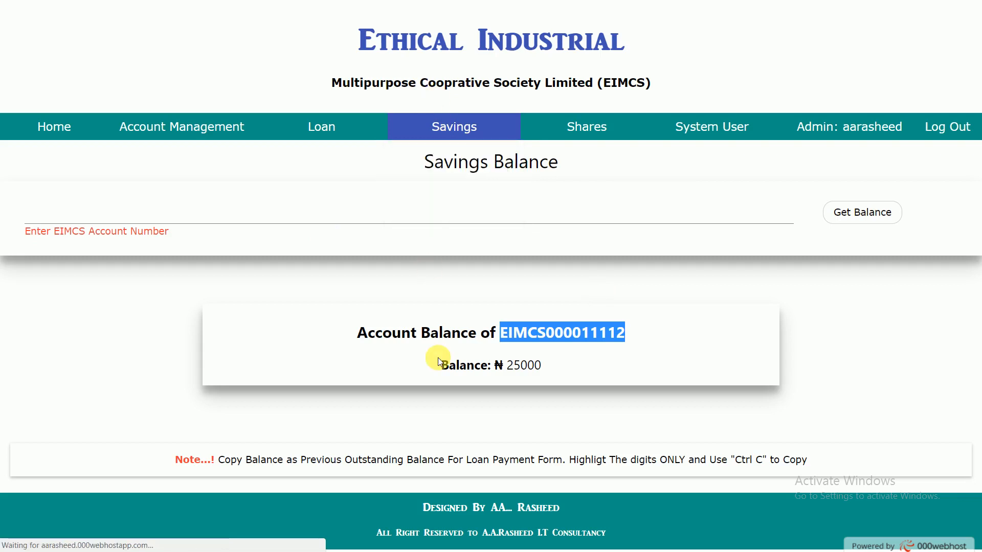
mouse_move(416, 125)
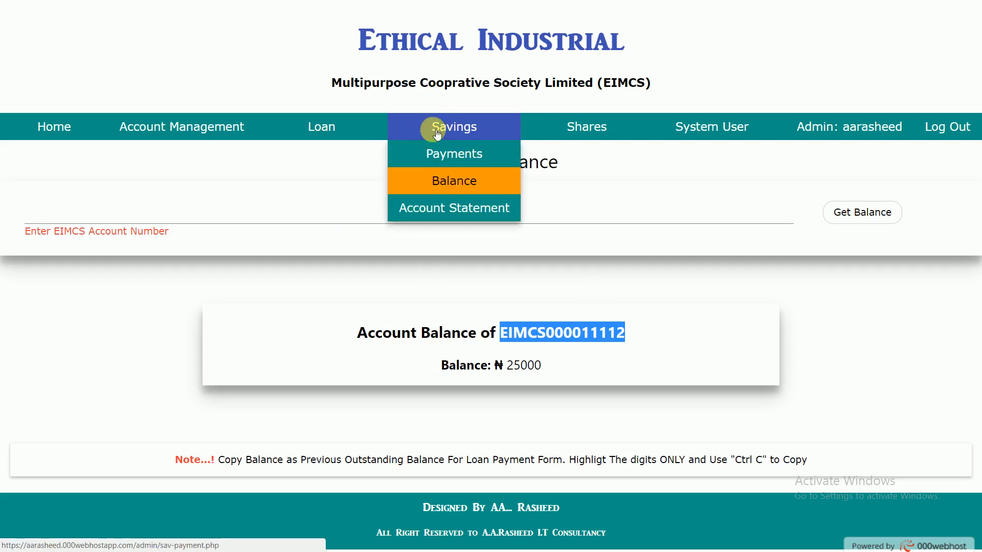
left_click(439, 223)
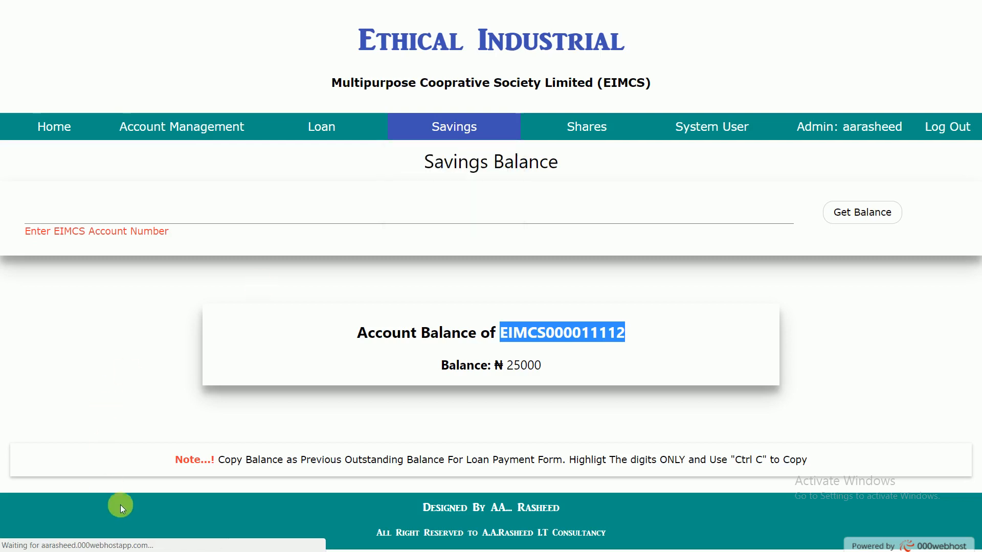
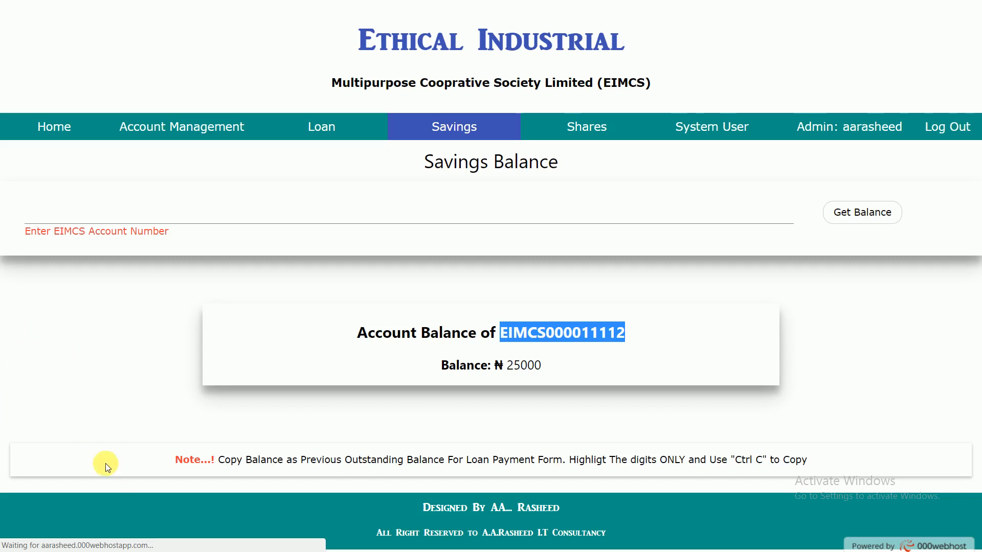
Step: Open the savings account statement page and get the statements for the member's copied EIMCS account number
mouse_move(455, 128)
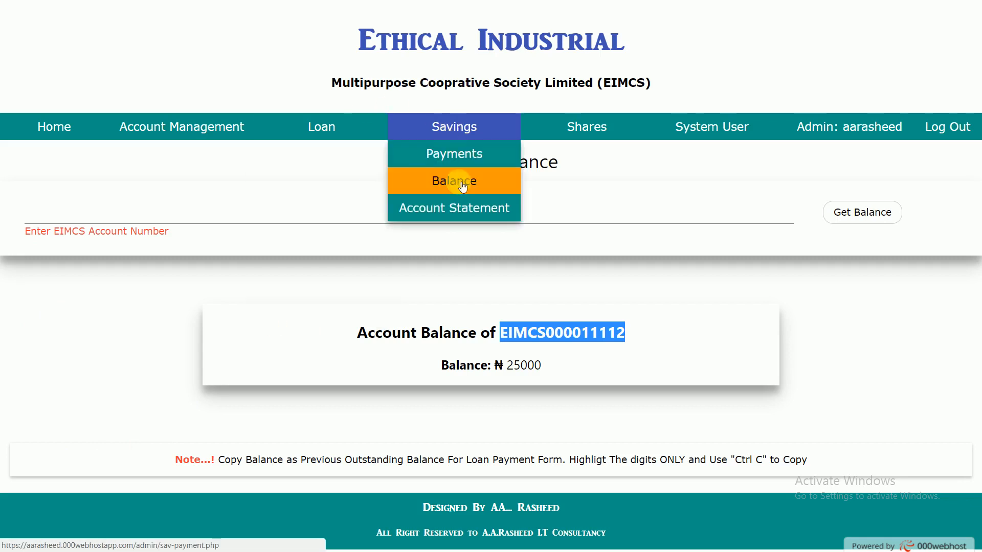
left_click(458, 207)
left_click(352, 234)
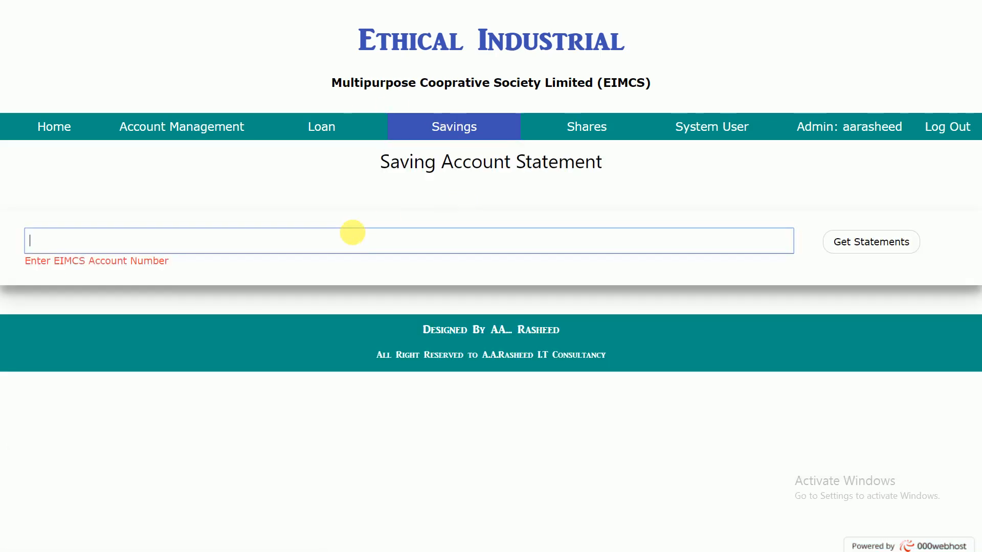
left_click(356, 237)
key("Down")
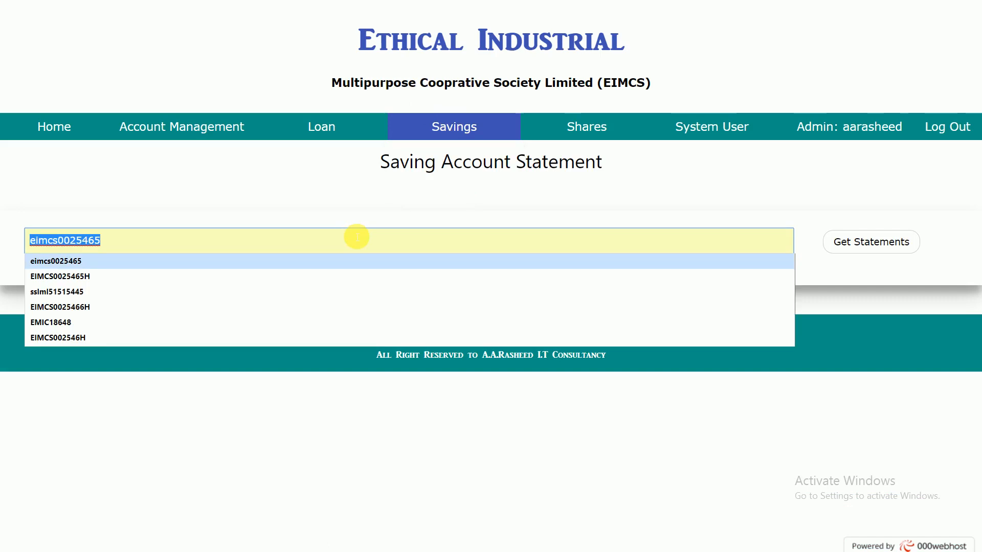
type("EIMCS000011112")
key("Return")
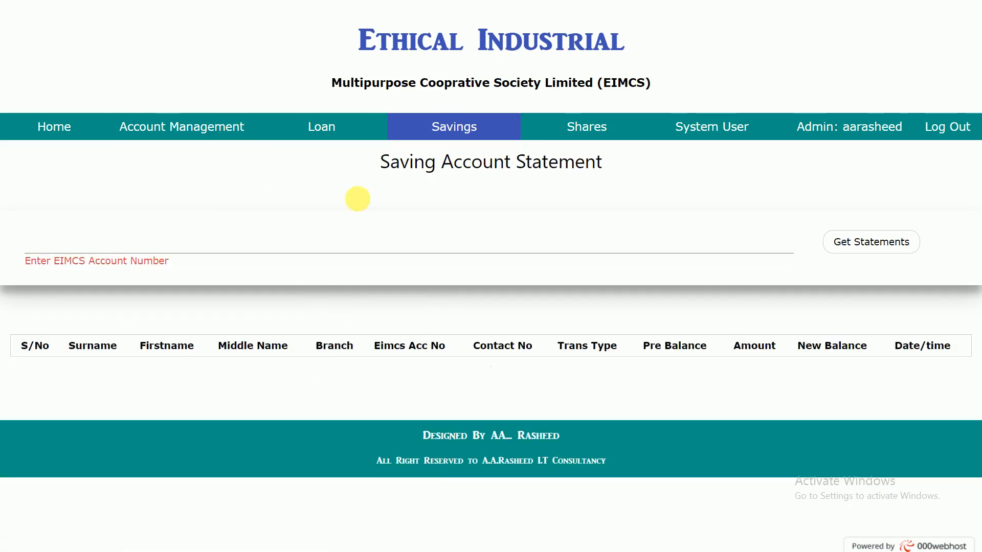
Step: Open the Savings Payment form and fill in the member's surname, first name, middle name and contact number
left_click(437, 155)
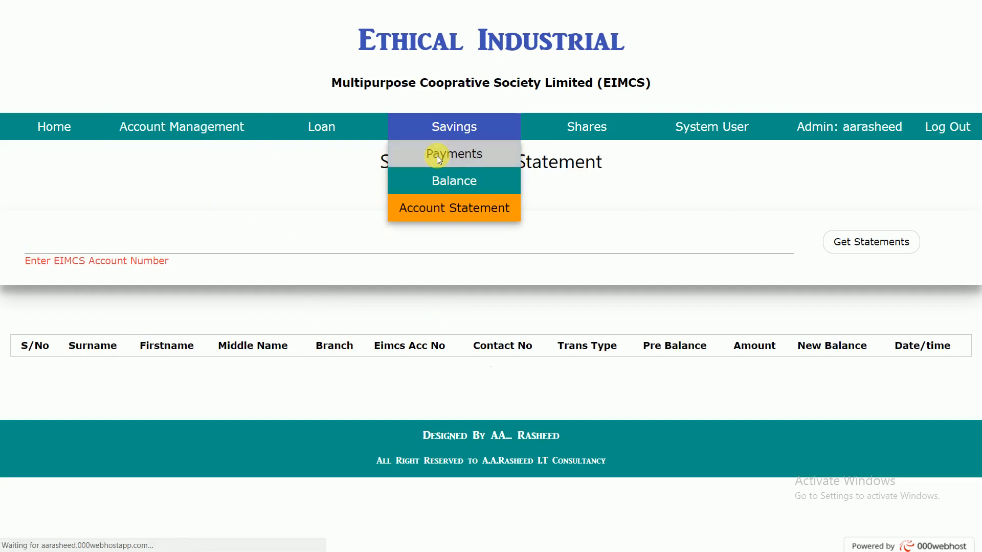
left_click(246, 285)
type("Abdulrashid")
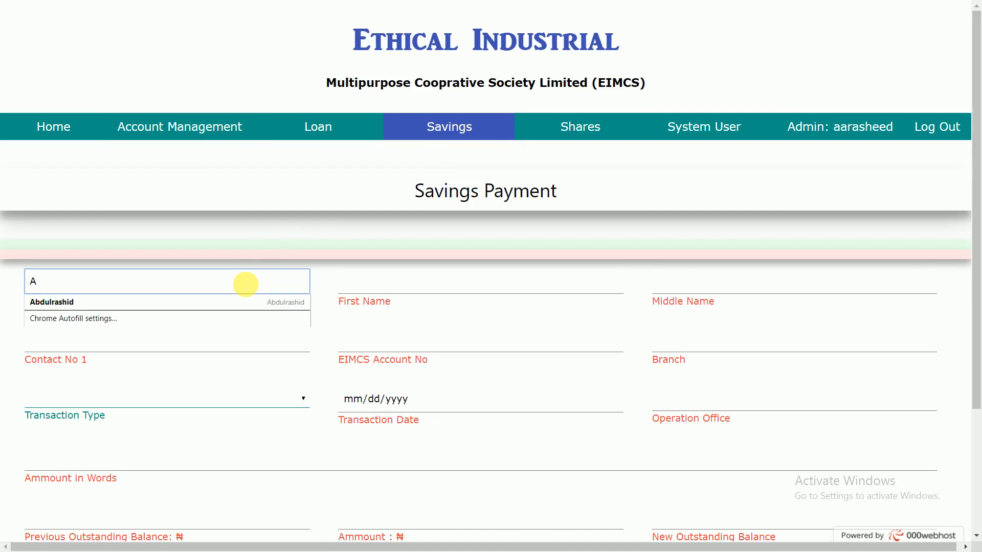
key("Down")
key("Tab")
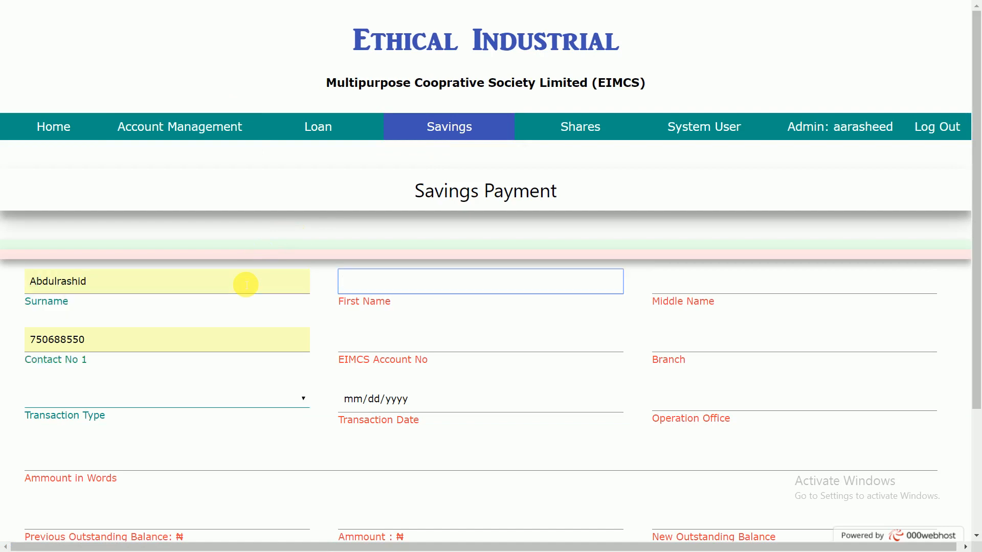
key("Down")
key("Down")
key("Tab")
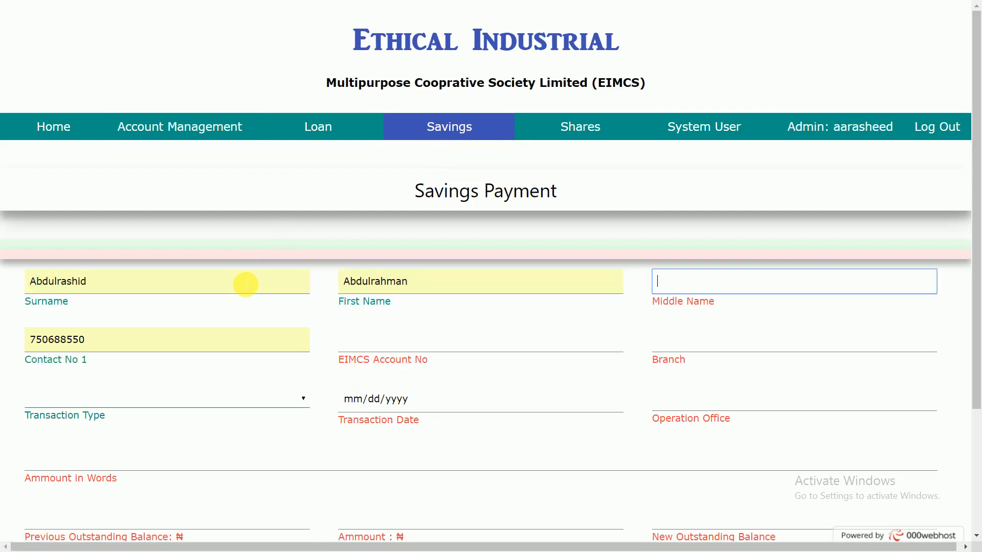
key("Down")
key("Down")
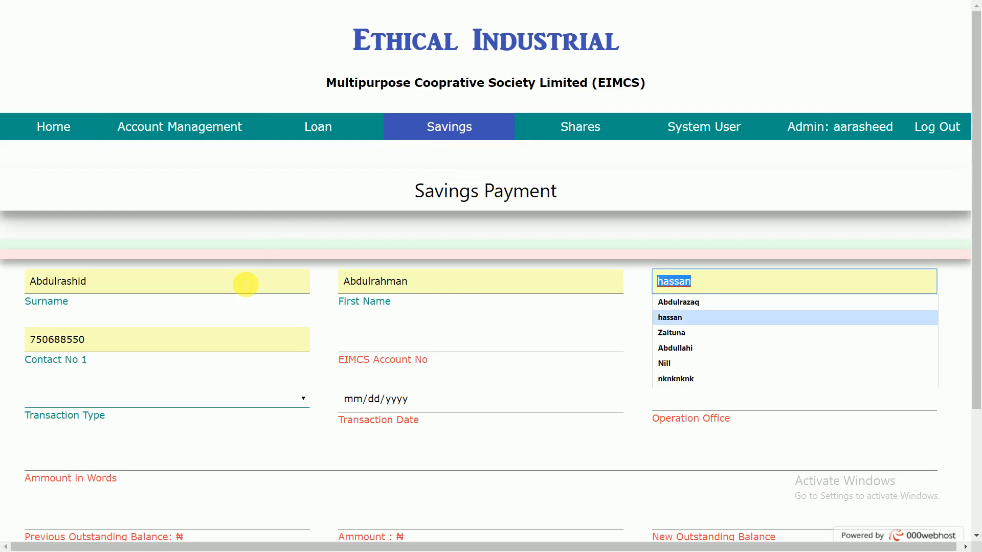
key("Up")
key("Return")
key("Tab")
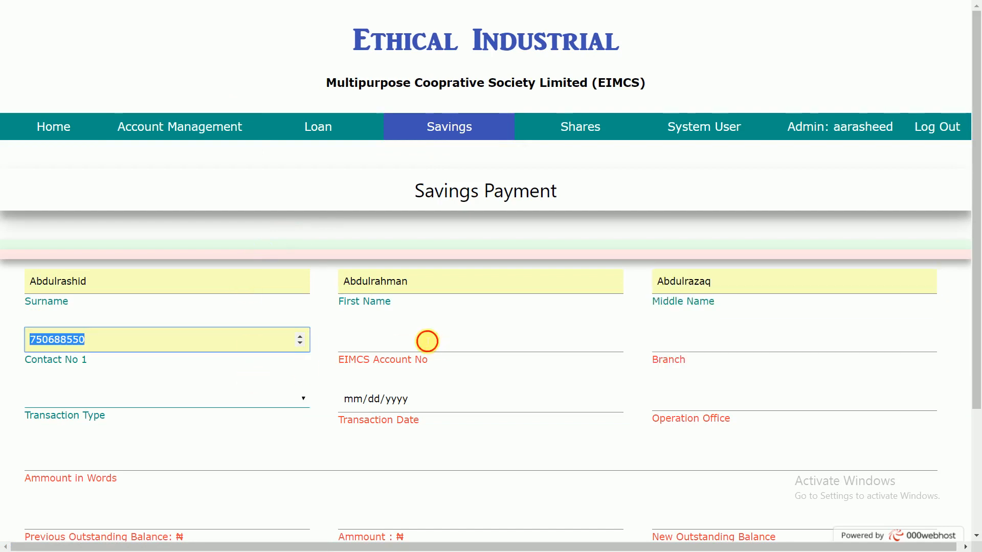
Step: Paste the member's EIMCS account number into the payment form and set the branch to Uganda
key("Tab")
type("EIMCS000011112")
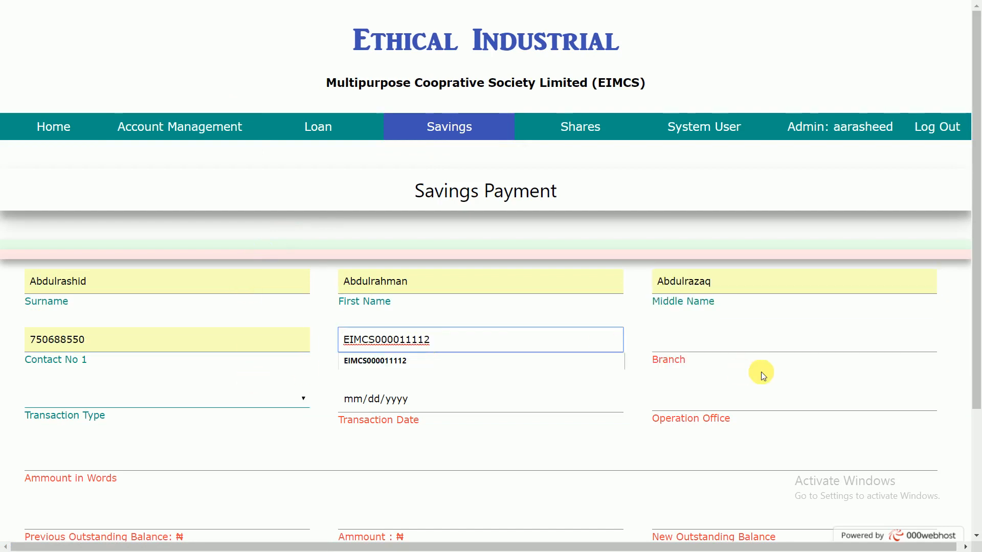
left_click(703, 326)
left_click(705, 340)
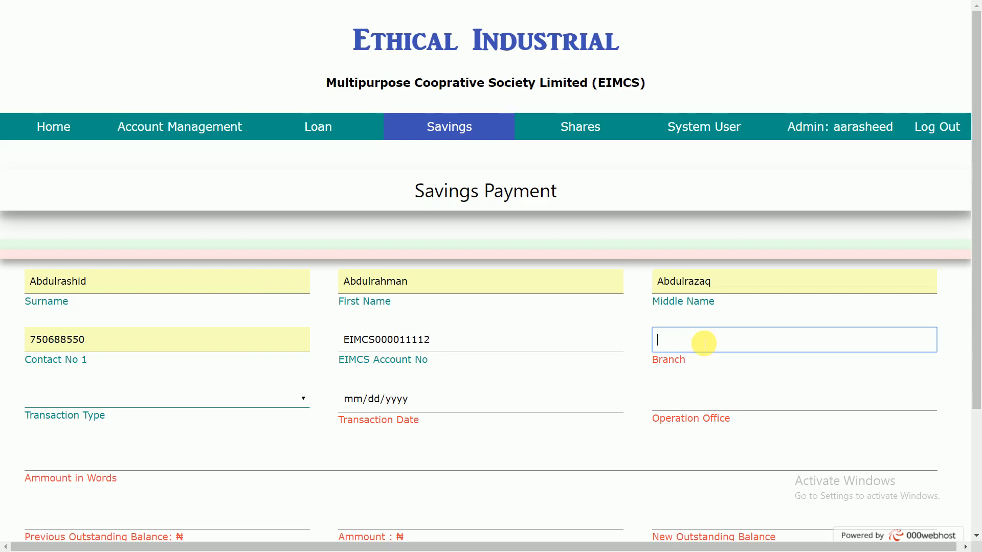
key("Down")
key("Tab")
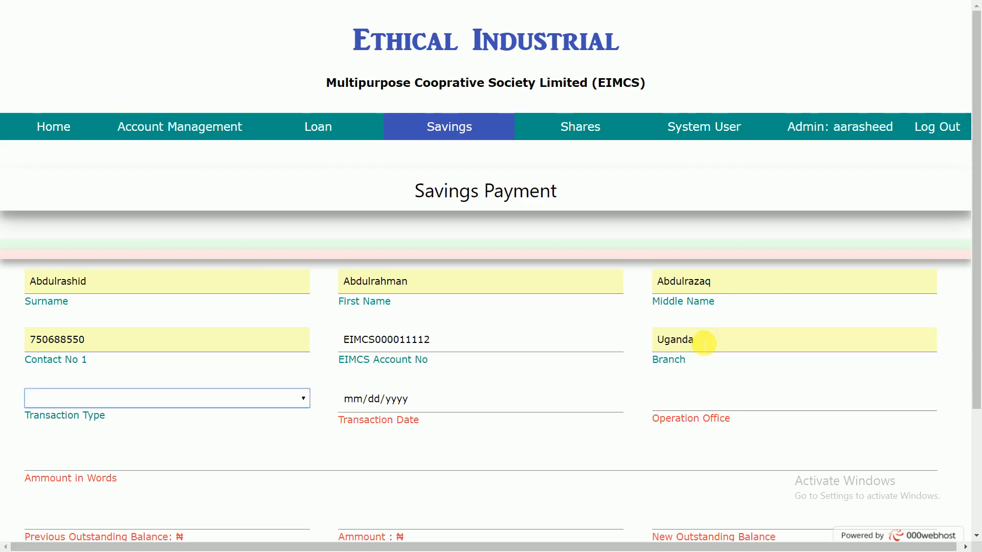
Step: Set the transaction type to Withdrawal and the transaction date to 11/04/2017
key("Down")
key("Down")
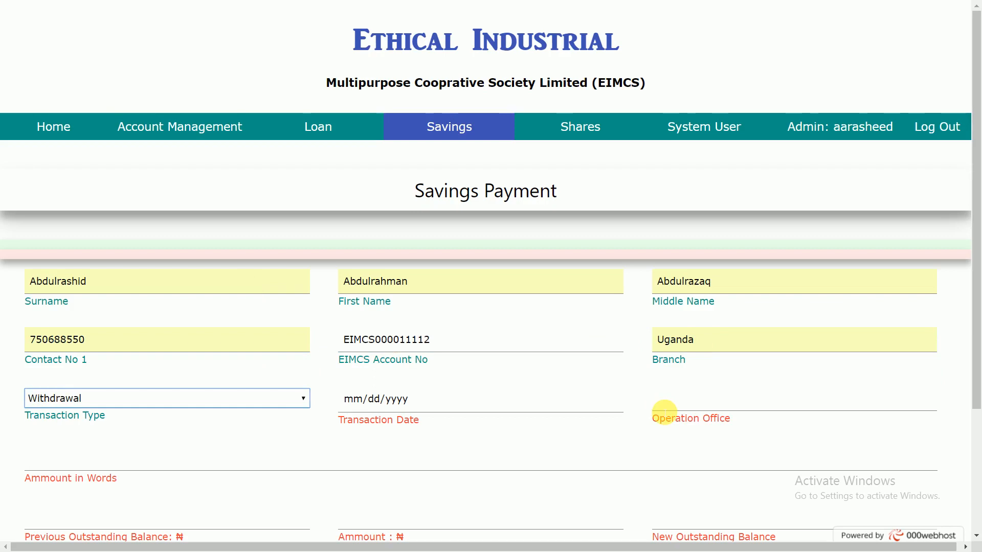
key("Tab")
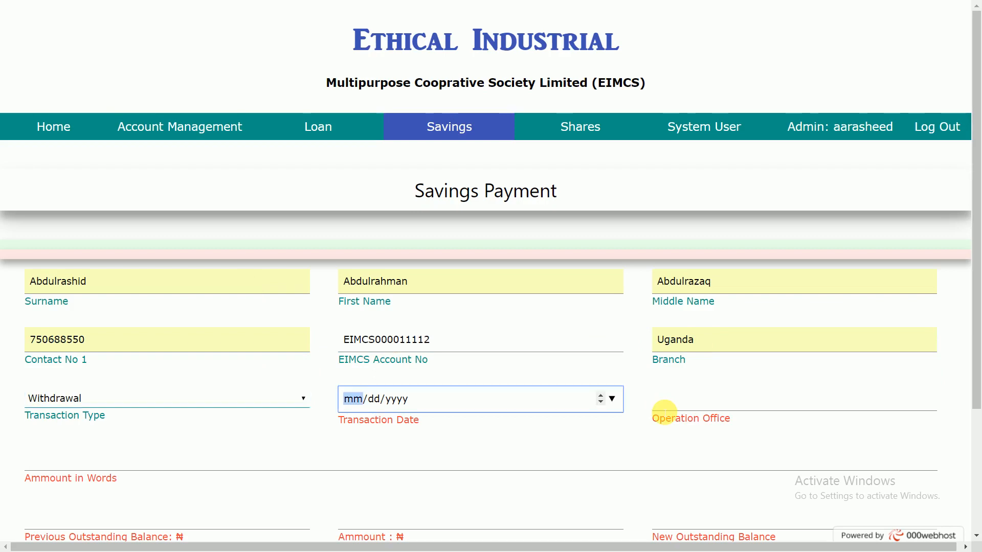
left_click(613, 399)
left_click(489, 237)
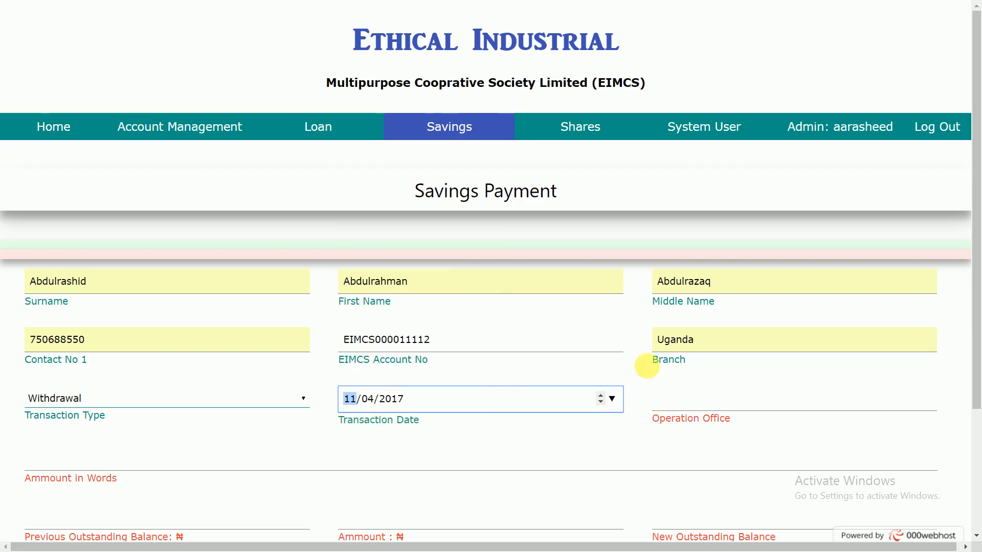
Step: Fill in the Operation Office field with the second suggested officer's name
left_click(662, 401)
key("Down")
key("Down")
key("Down")
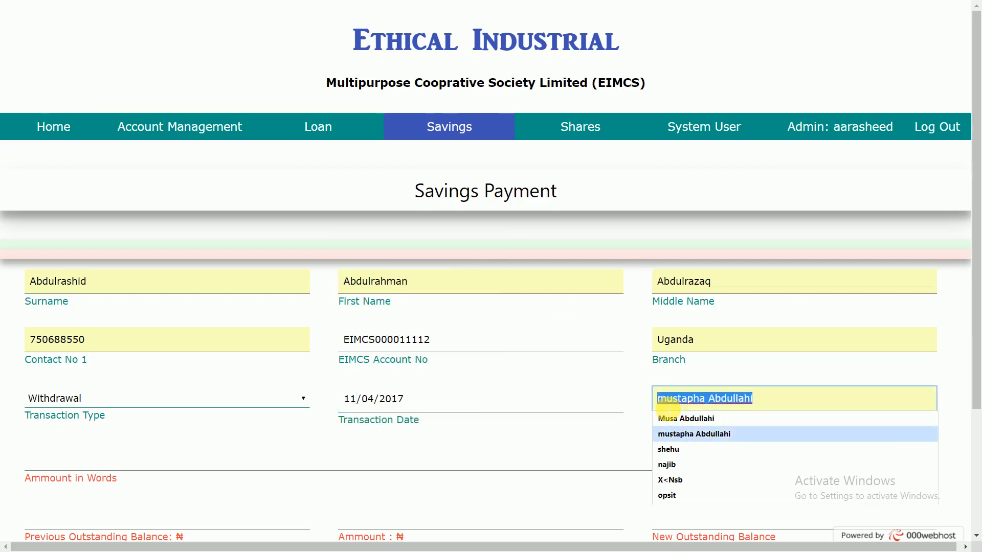
key("Tab")
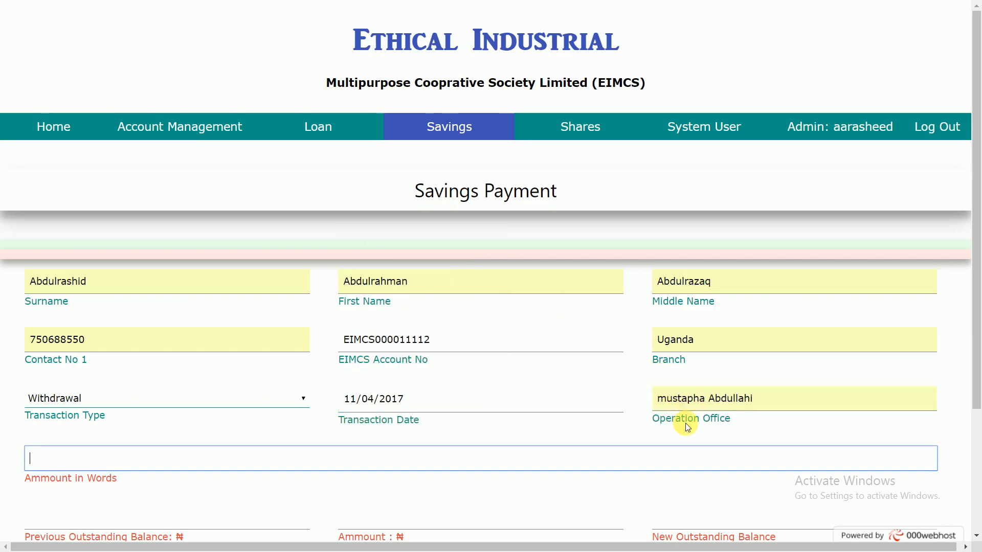
Step: Enter "twanty Thausand" as the amount in words and 25000 as the previous outstanding balance
key("Down")
key("Down")
key("Down")
key("Down")
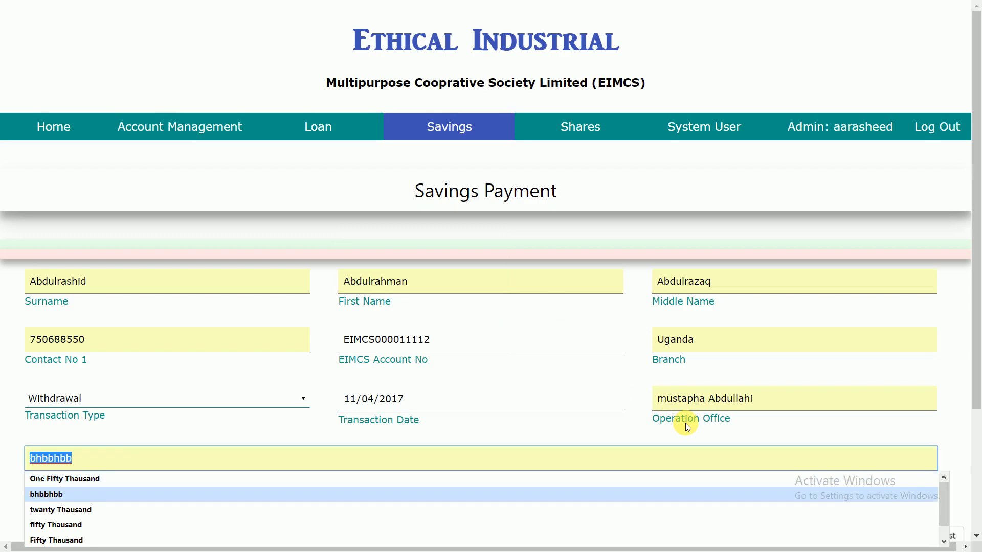
key("Tab")
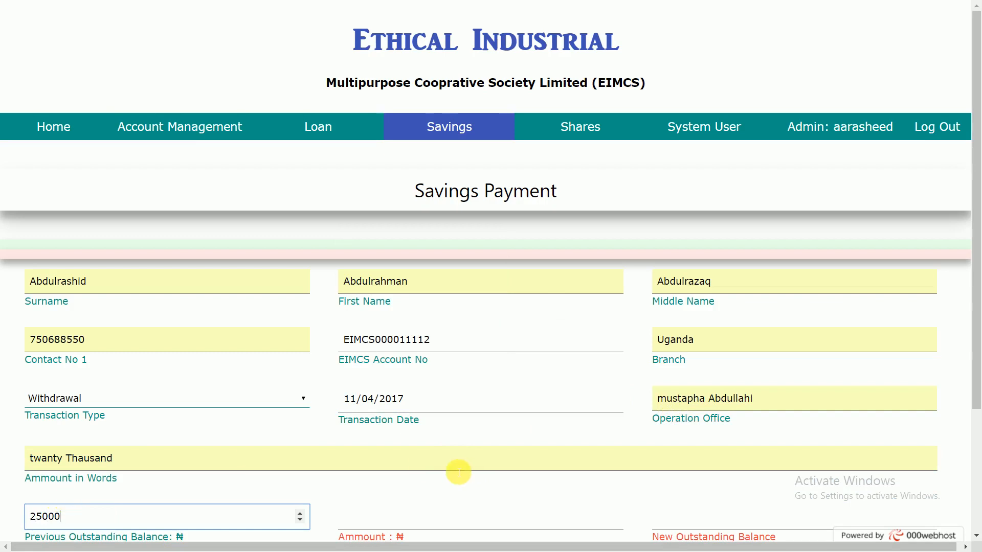
Step: Set the amount to 20000 and the new outstanding balance to 5000, and submit the savings payment
left_click(443, 520)
type("20000")
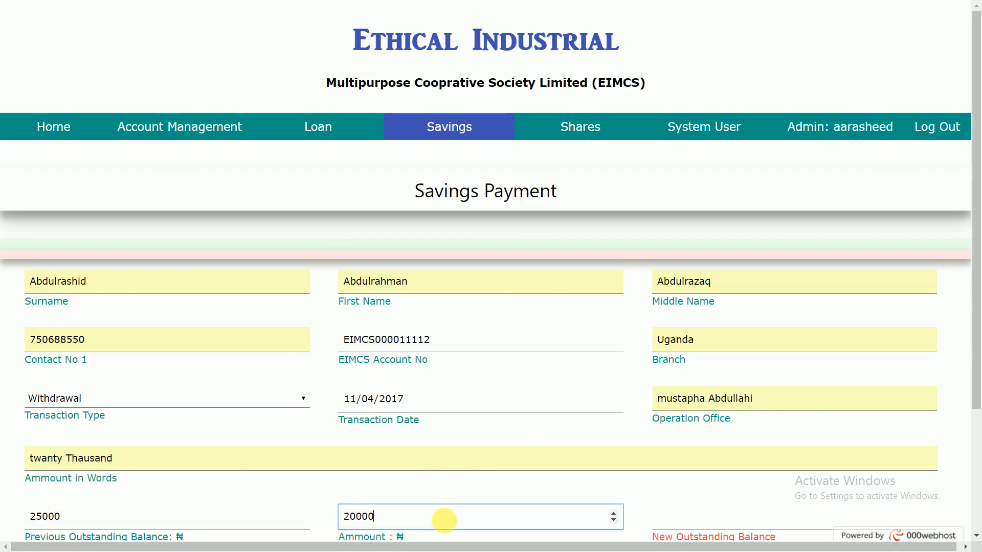
left_click(694, 525)
type("5000")
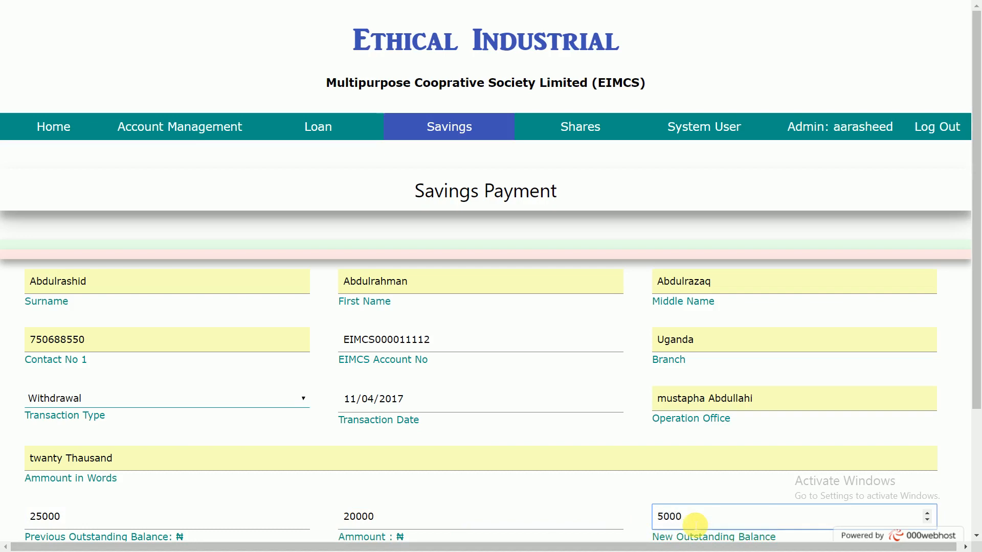
scroll(388, 425, "down", 3)
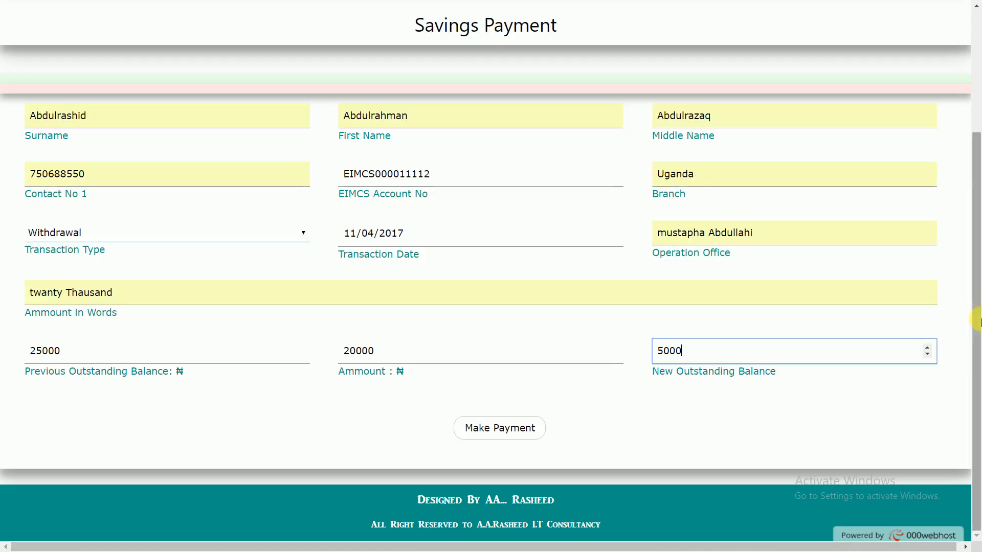
left_click(478, 436)
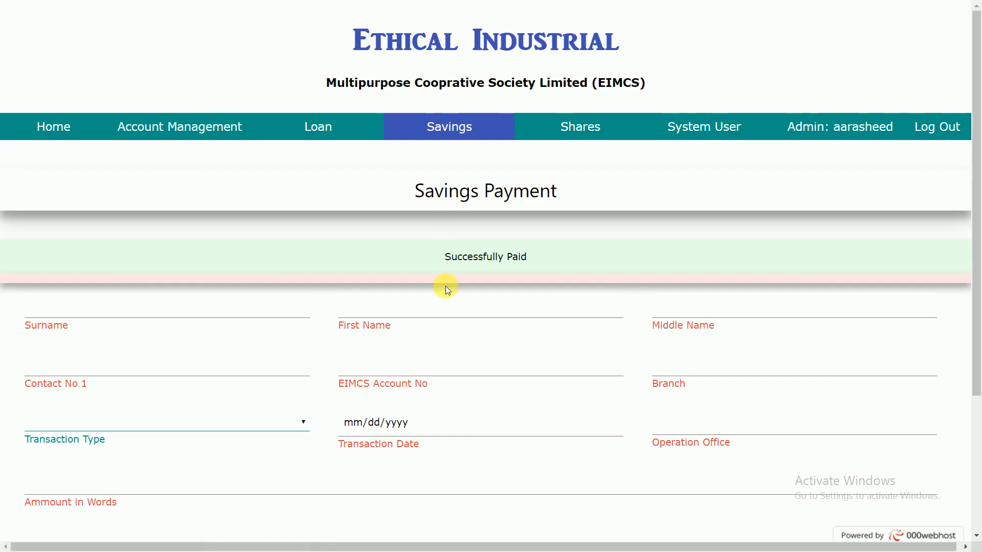
Step: Open the savings balance search and get the balance for the member's EIMCS account number
scroll(445, 286, "down", 3)
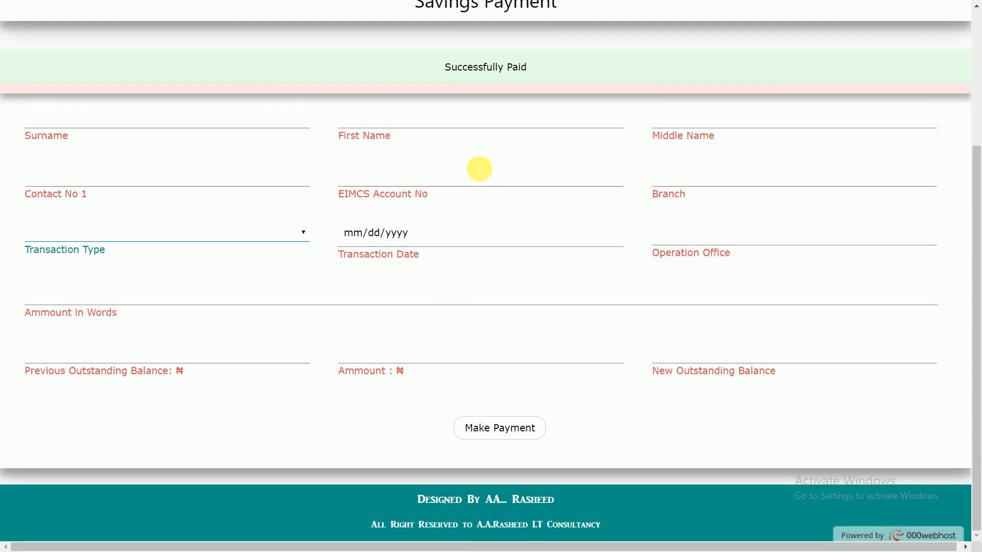
scroll(479, 167, "up", 3)
mouse_move(467, 158)
left_click(458, 174)
left_click(400, 217)
left_click(400, 218)
key("Down")
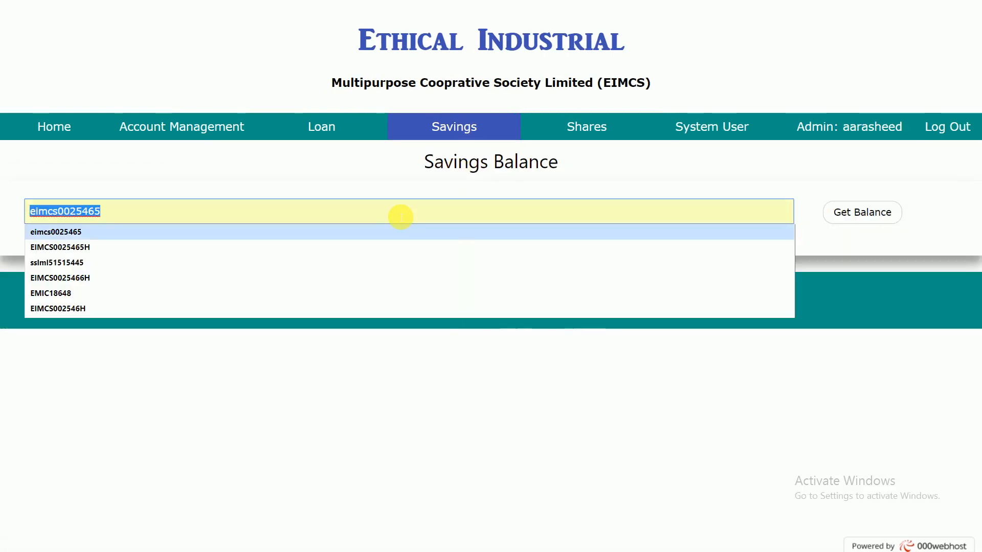
type("EIMCS000011112")
key("Return")
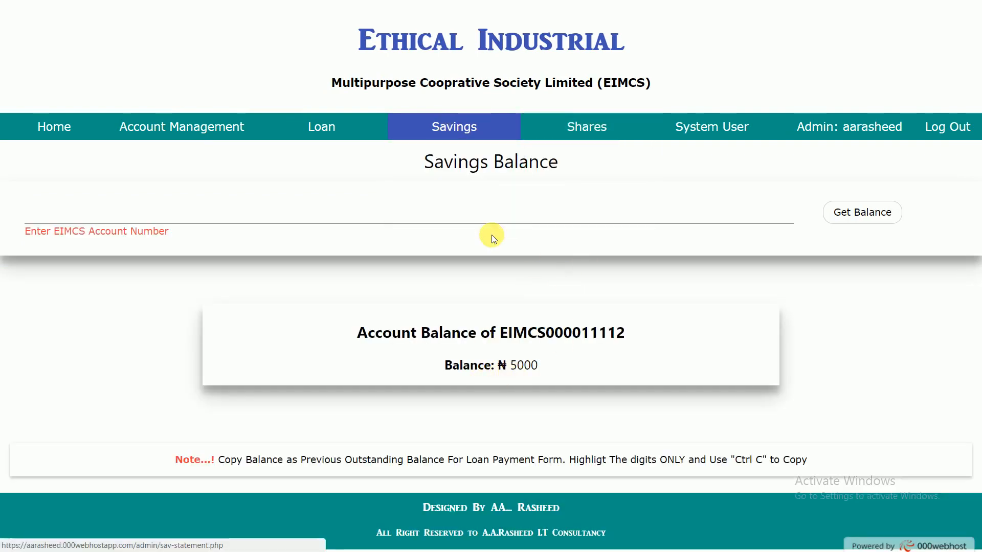
Step: Return to the savings account statement page and retrieve the member's statement to check the recorded withdrawal
mouse_move(470, 182)
left_click(464, 206)
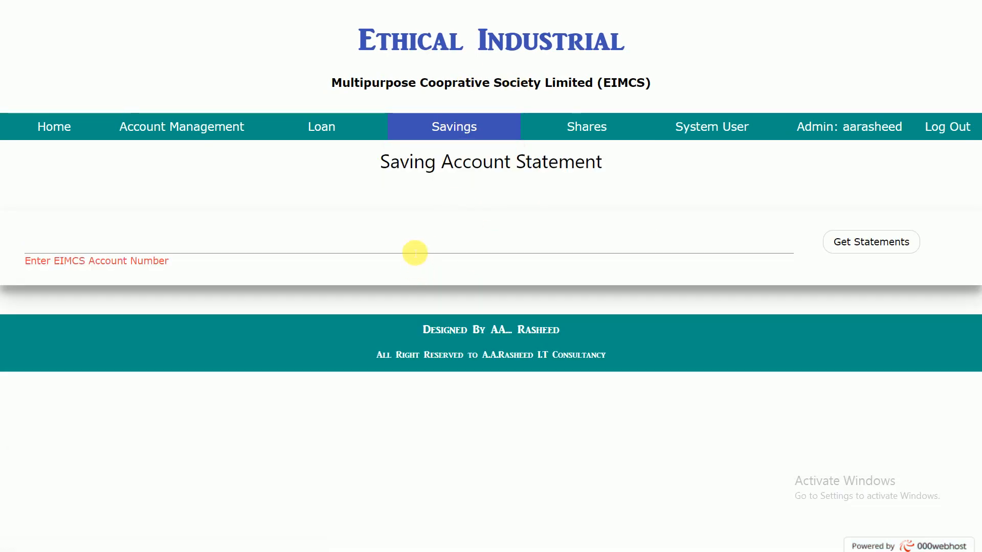
left_click(414, 251)
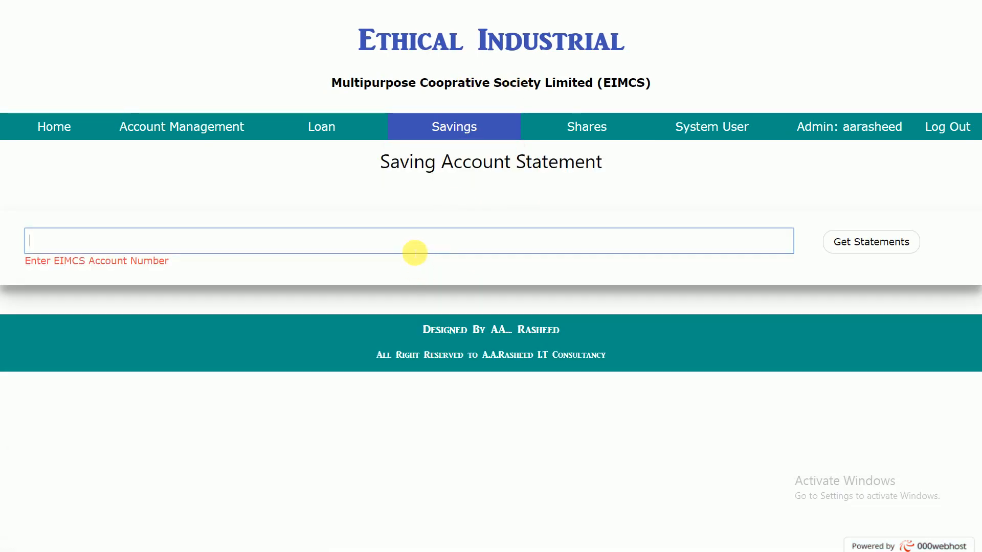
key("Down")
key("Down")
key("Down")
key("Down")
type("EIMCS000011112")
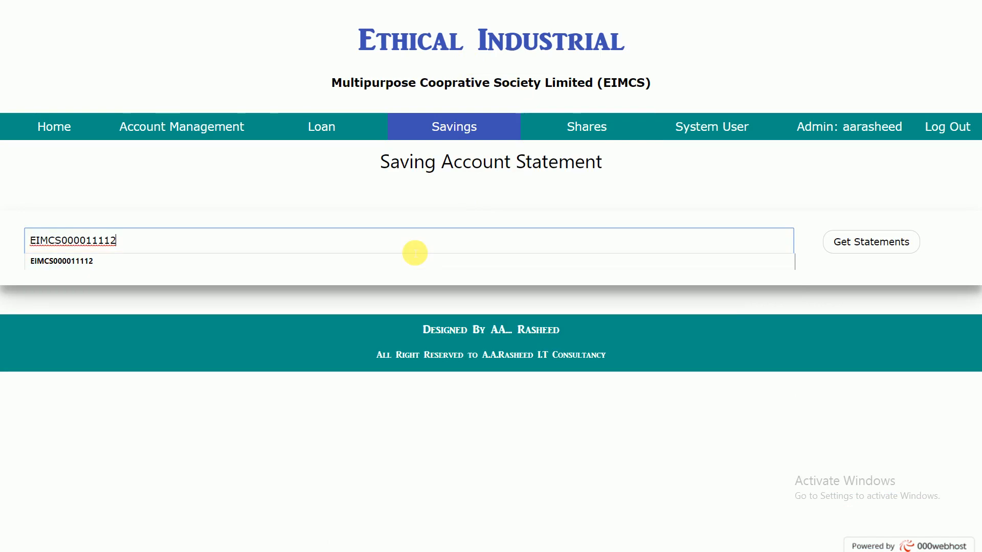
key("Return")
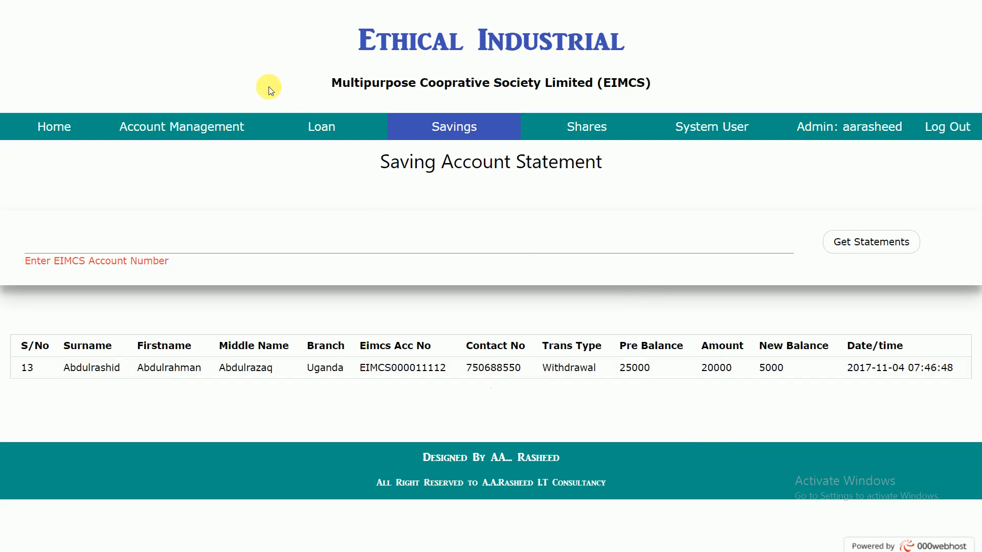
Step: Open the Share Payment form and switch to the share balance search page
mouse_move(456, 128)
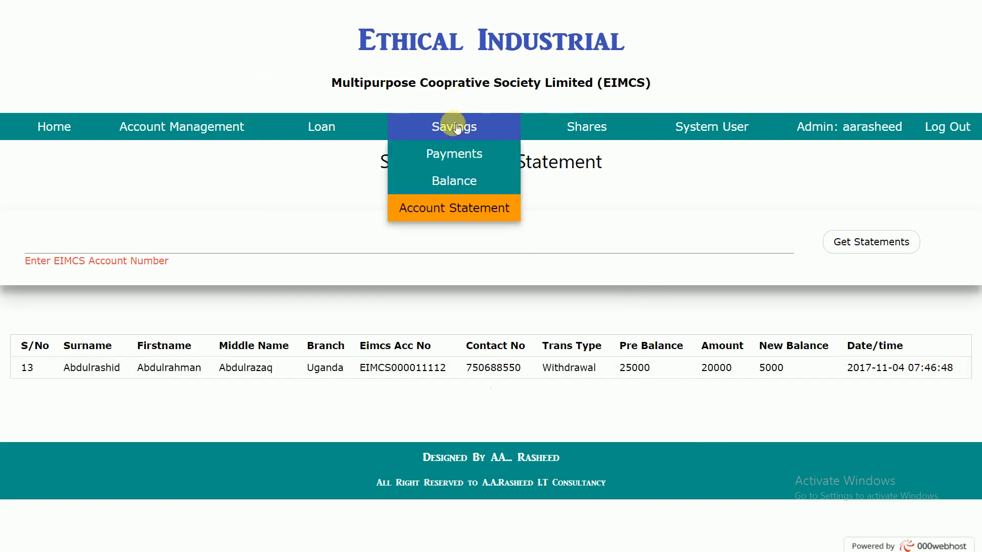
left_click(544, 128)
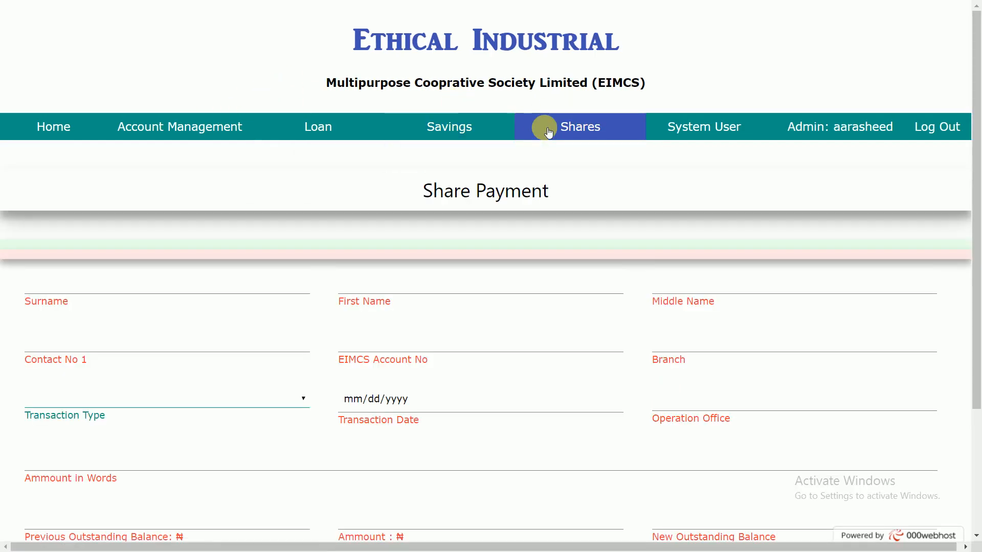
mouse_move(543, 125)
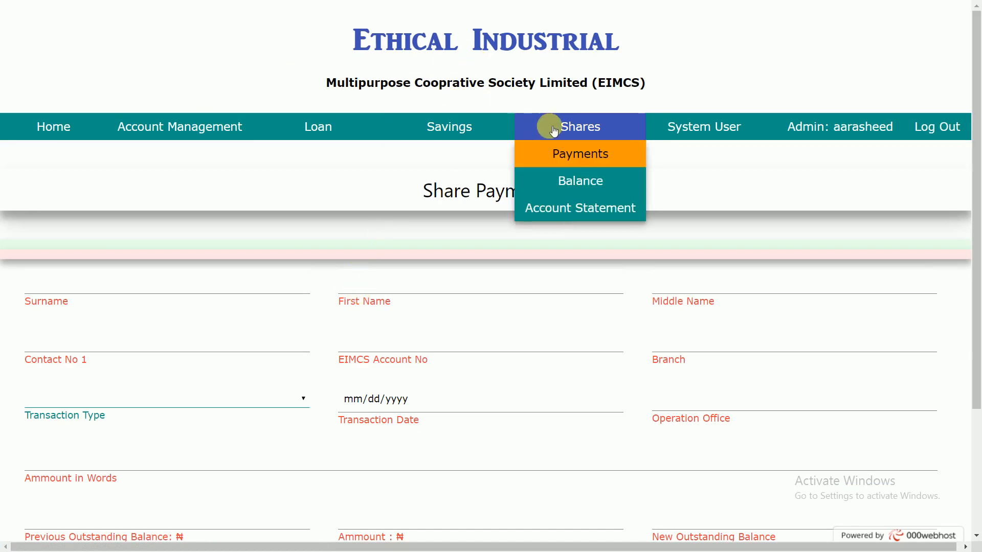
left_click(562, 182)
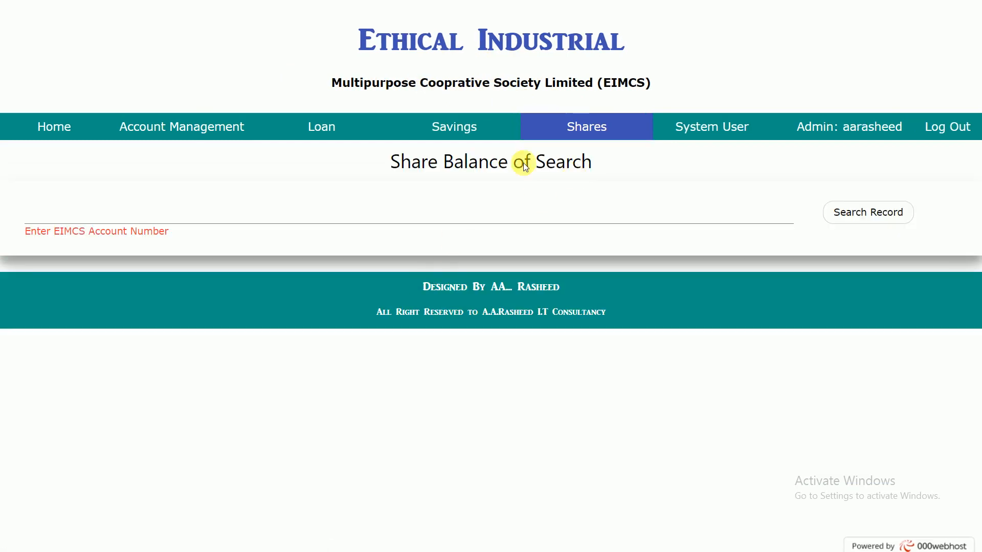
Step: Open the share account statement page, followed by the registration form for a new system user
mouse_move(577, 127)
left_click(575, 207)
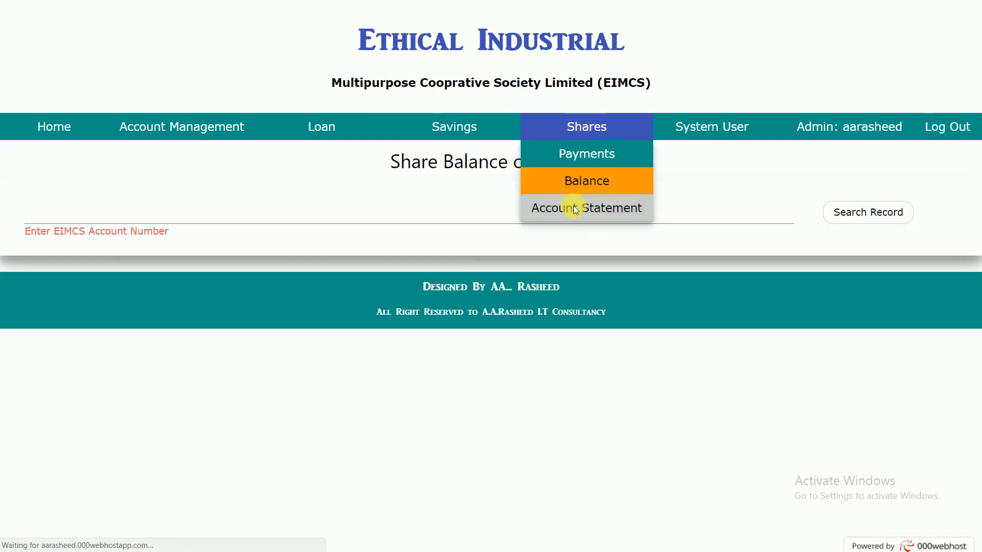
mouse_move(690, 132)
left_click(690, 127)
left_click(143, 288)
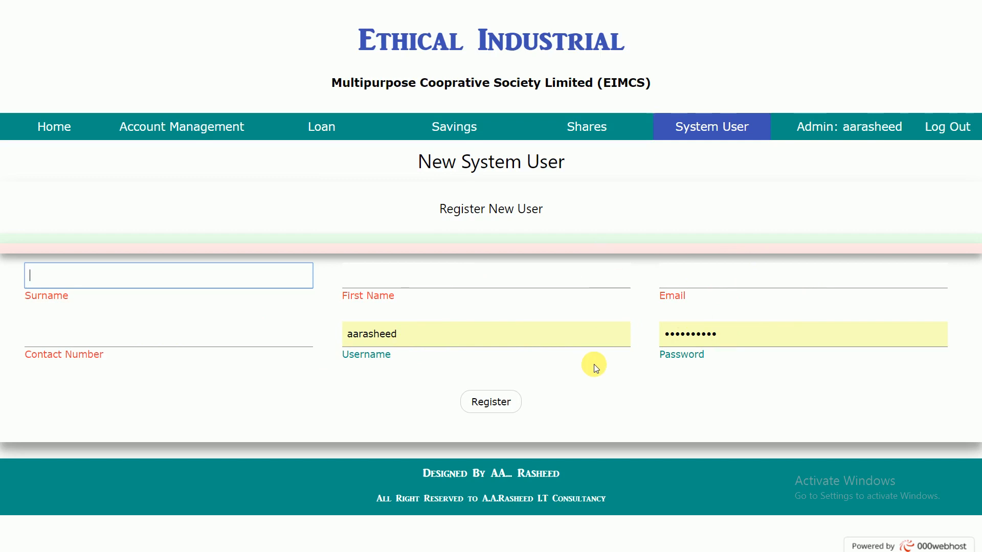
Step: Look through the system user pages for updating a user, deleting a user and viewing a user profile
mouse_move(734, 126)
left_click(728, 180)
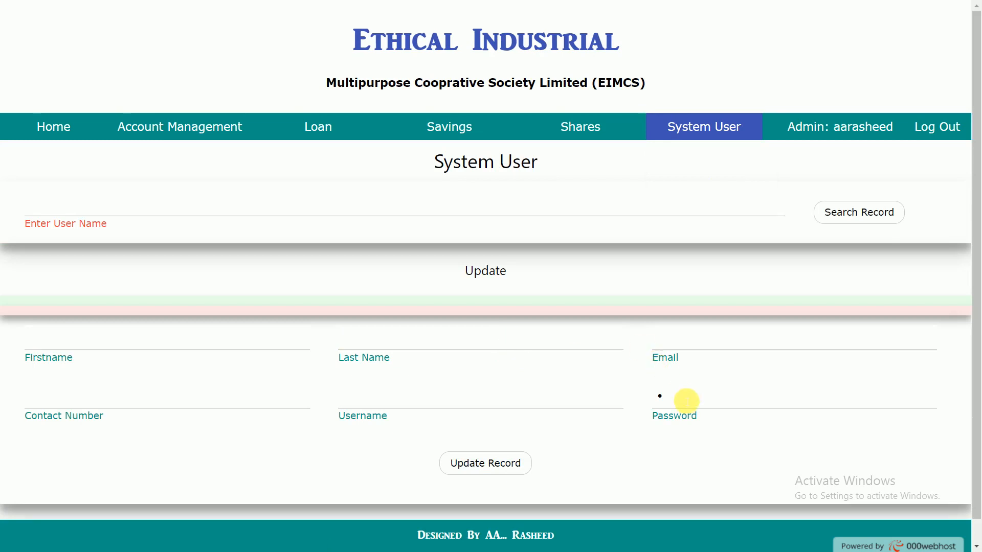
left_click_drag(686, 401, 631, 401)
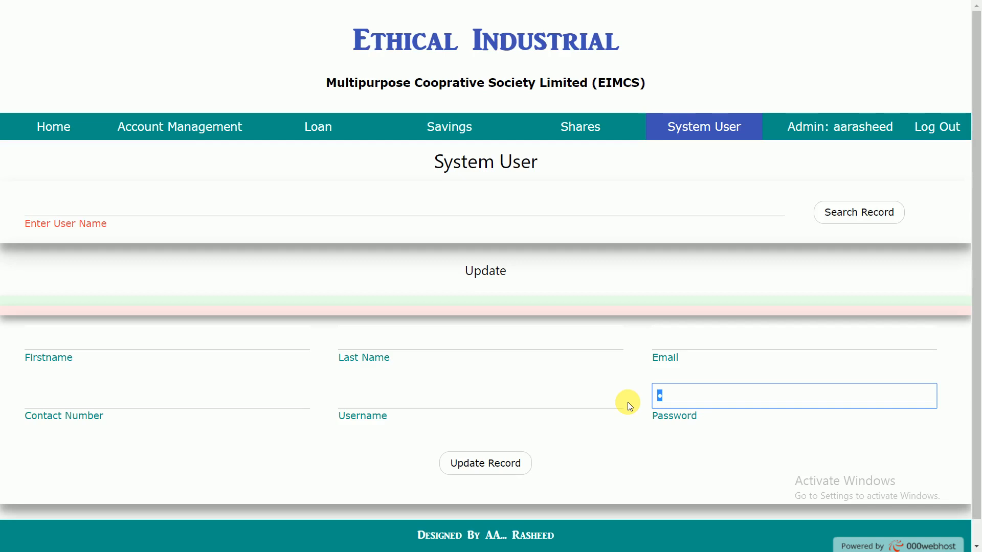
mouse_move(715, 123)
left_click(709, 211)
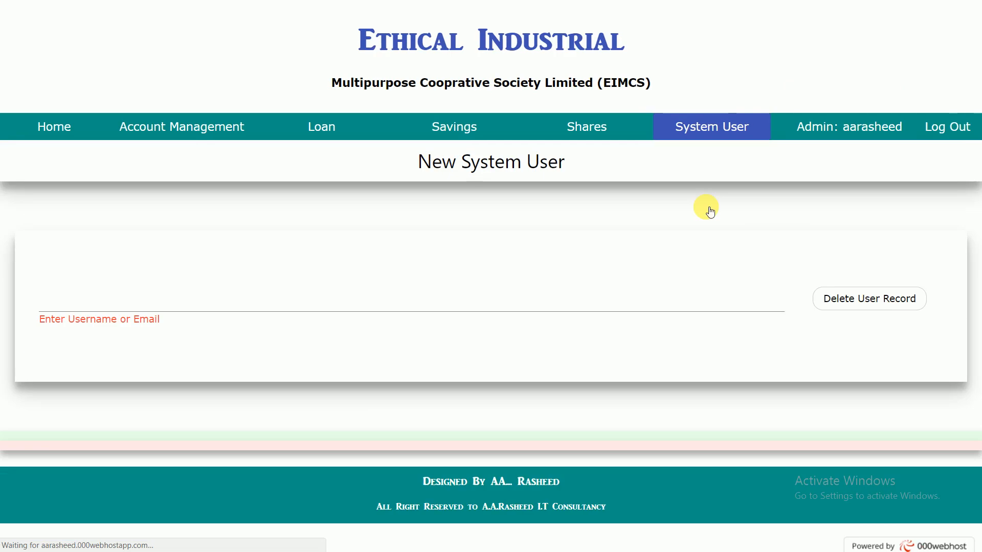
mouse_move(715, 131)
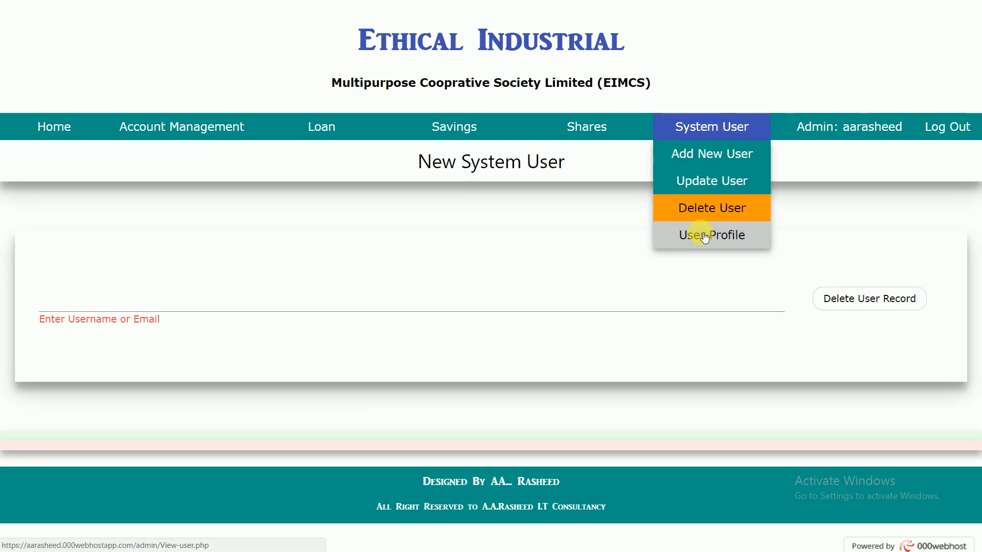
left_click(728, 241)
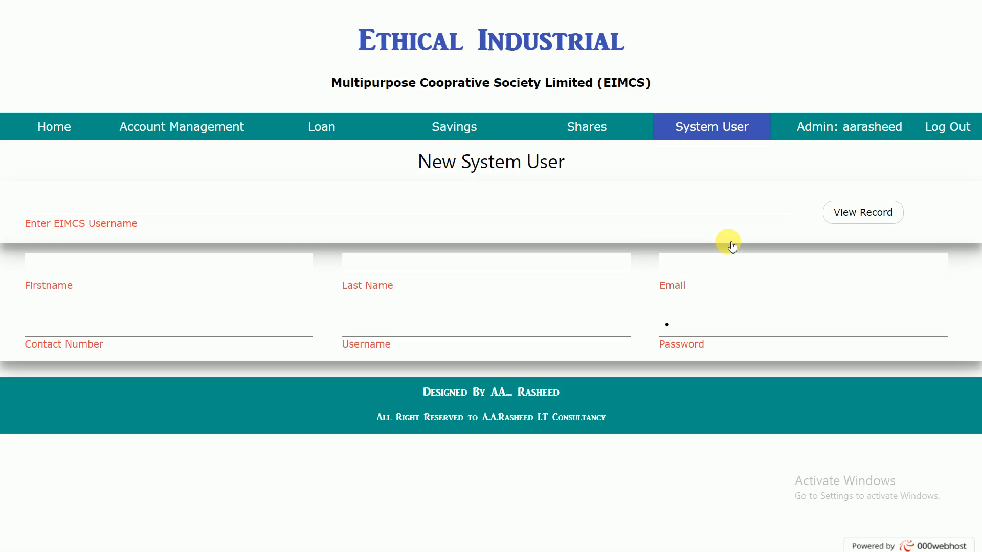
Step: Return to the home dashboard and open the list of all member emails in Email MgN & Contact All
left_click(66, 133)
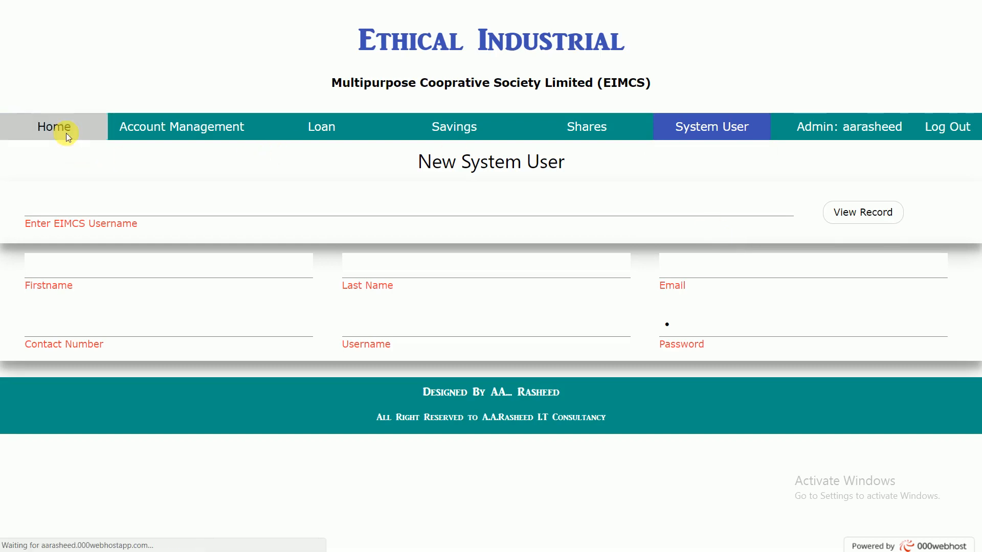
scroll(160, 310, "down", 3)
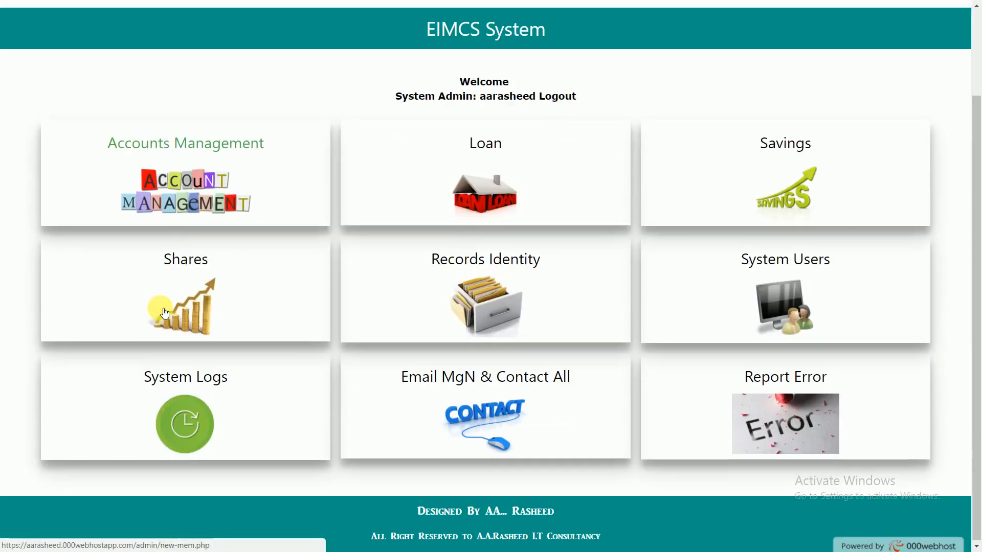
left_click(457, 384)
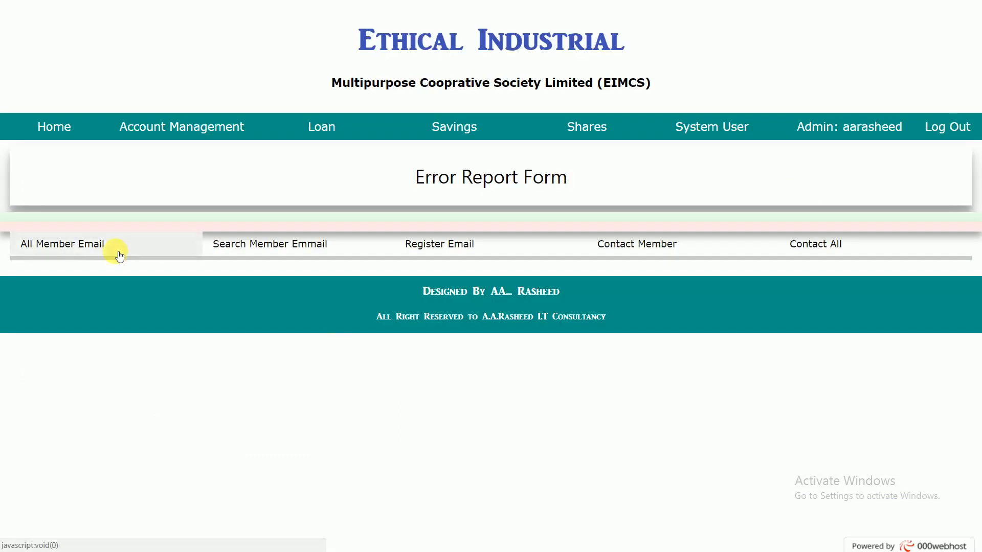
left_click(102, 254)
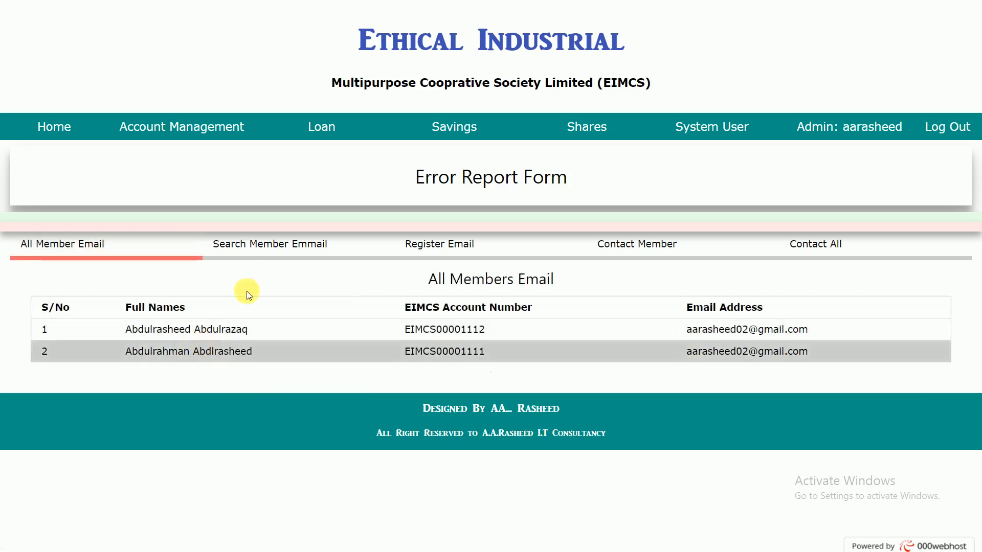
Step: Open the member email search and update form and fill in an EIMCS account number and the member's full name
left_click(292, 254)
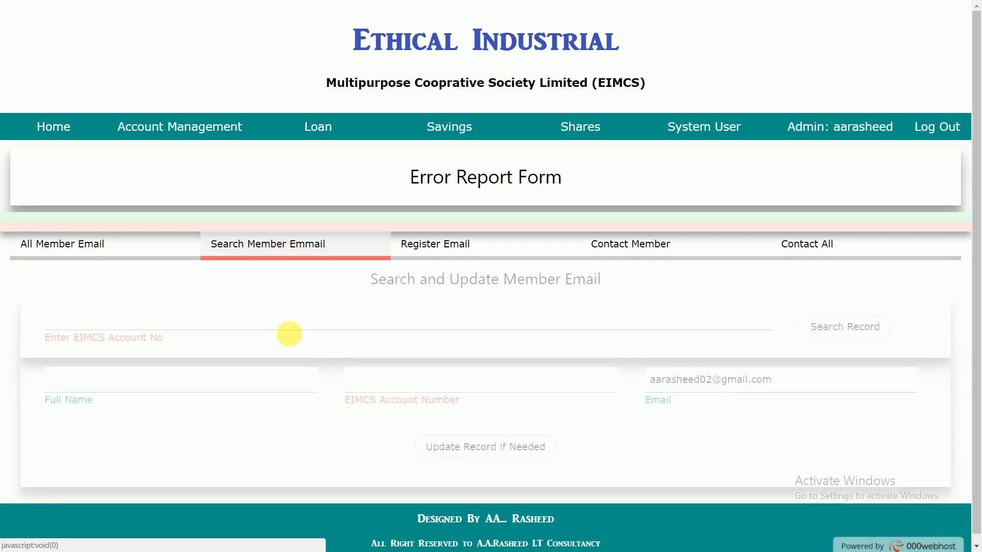
left_click(139, 326)
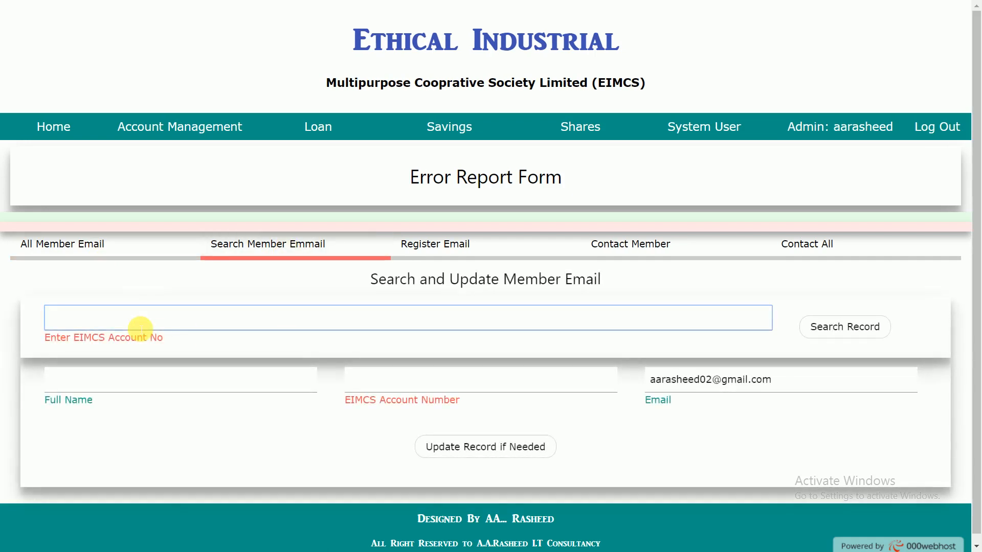
type("E")
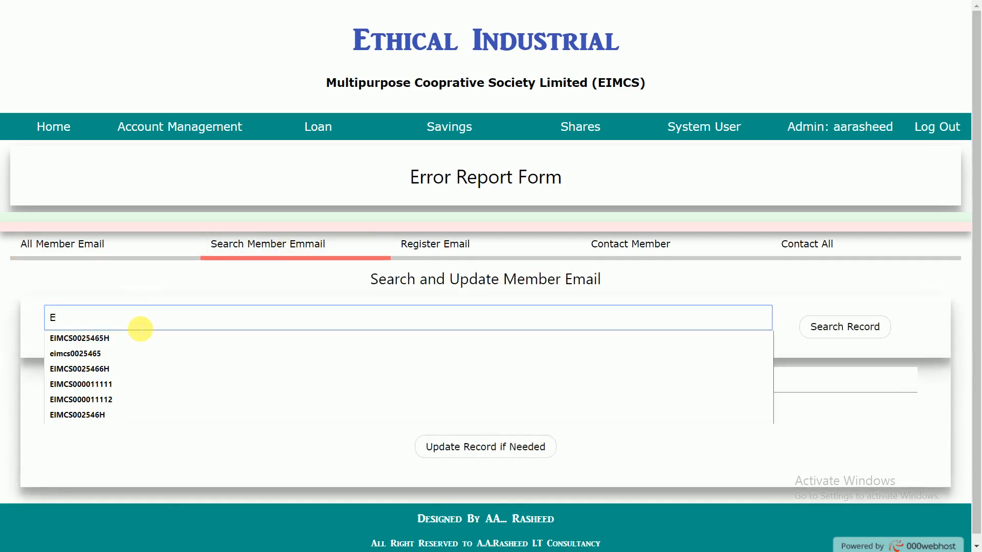
key("Down")
key("Return")
left_click(142, 383)
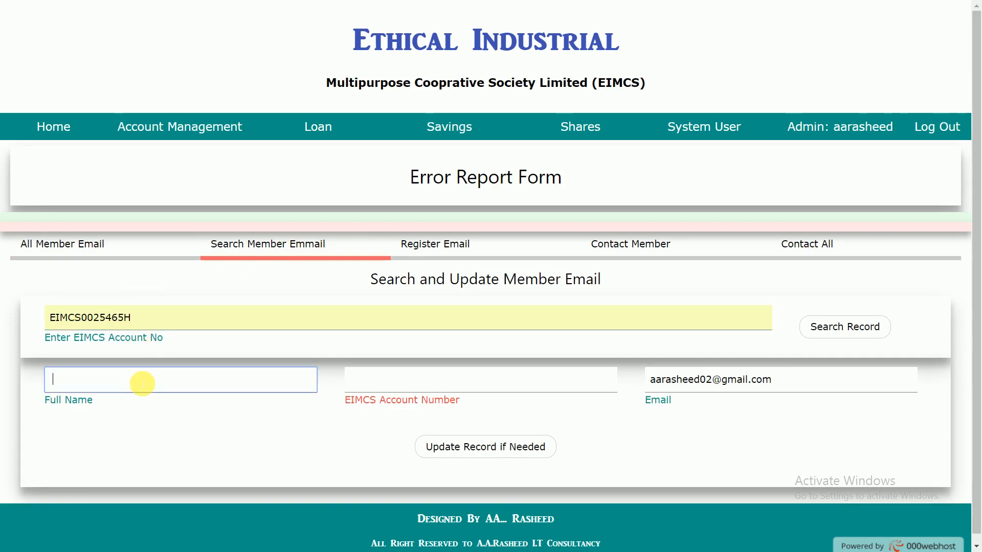
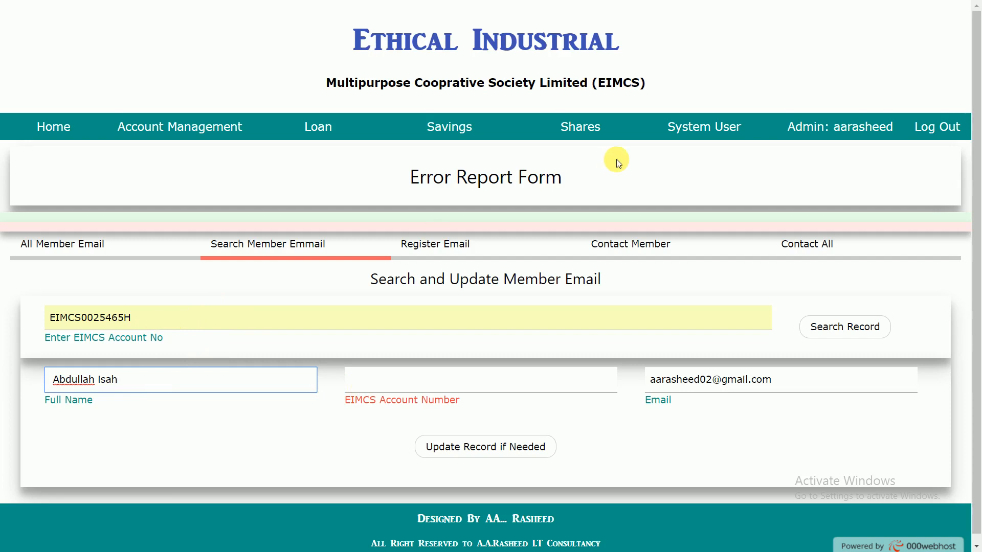
Step: Open the Assign Member Email form and enter the member's full name
left_click(458, 248)
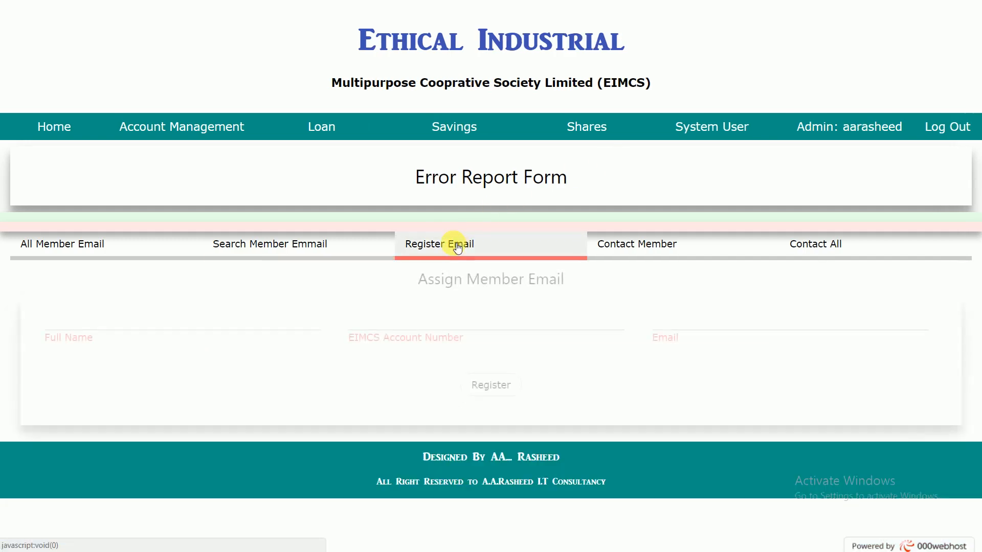
left_click(177, 323)
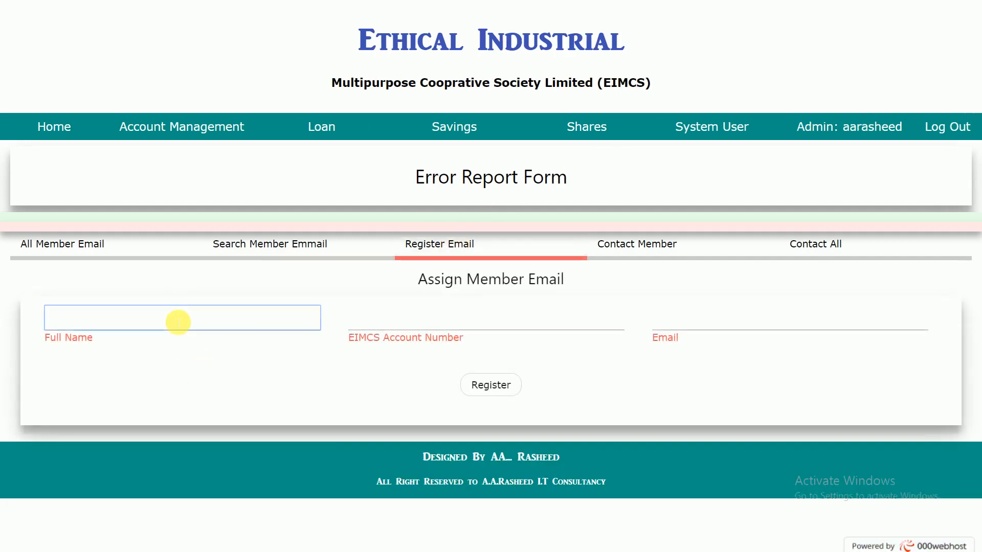
type("A")
type("v")
type("d")
key("BackSpace")
key("BackSpace")
type("bdu")
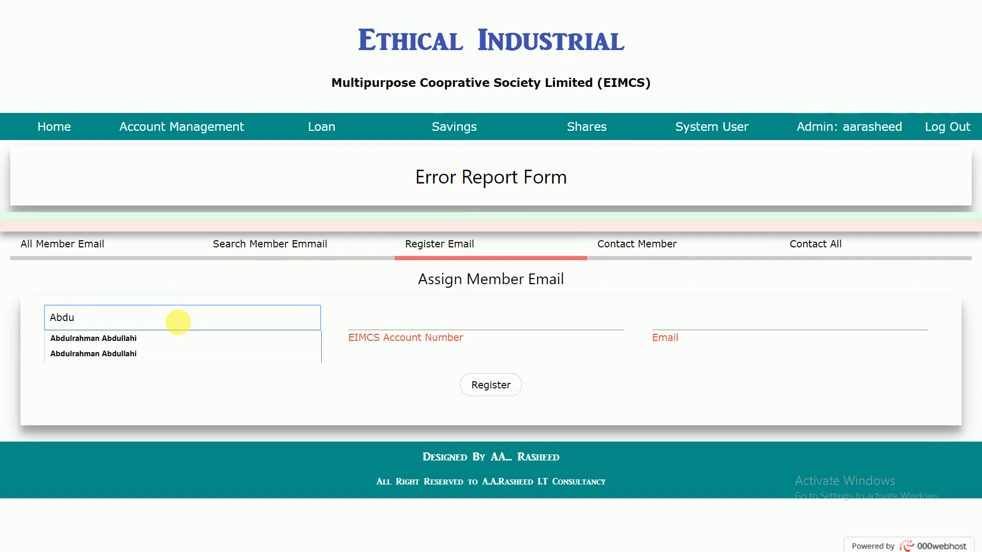
key("Down")
key("Return")
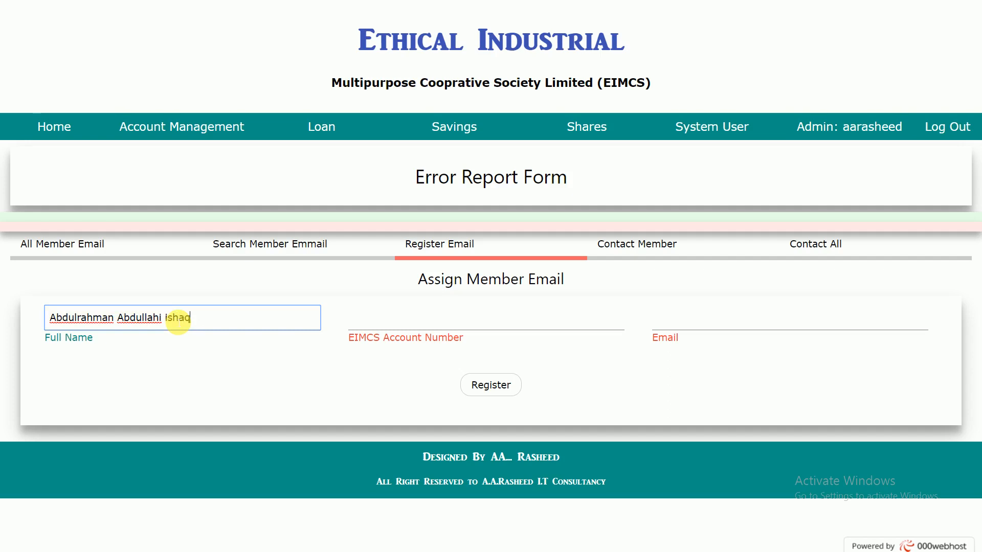
Step: Fill in the member's EIMCS account number and email address, and register the email
left_click(493, 319)
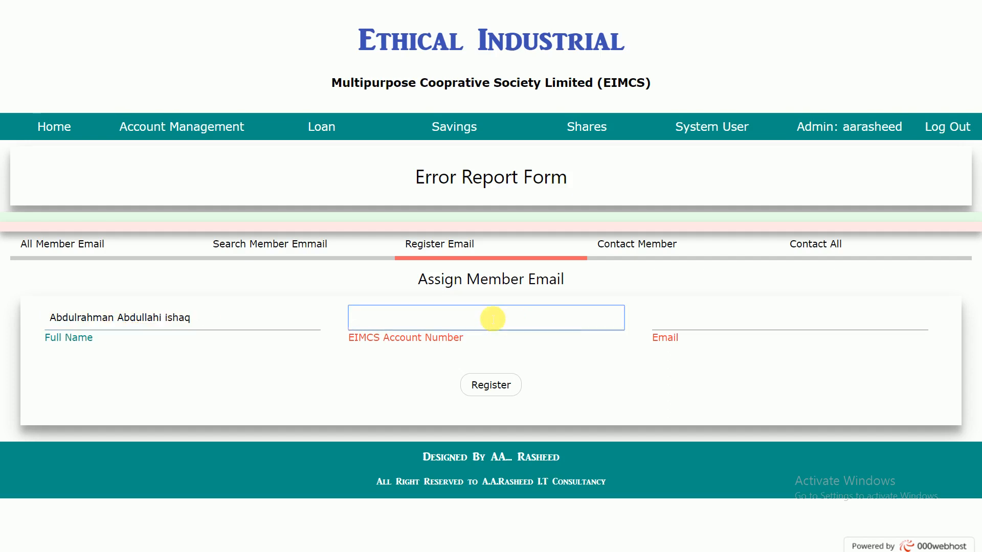
type("EIMCS000011113")
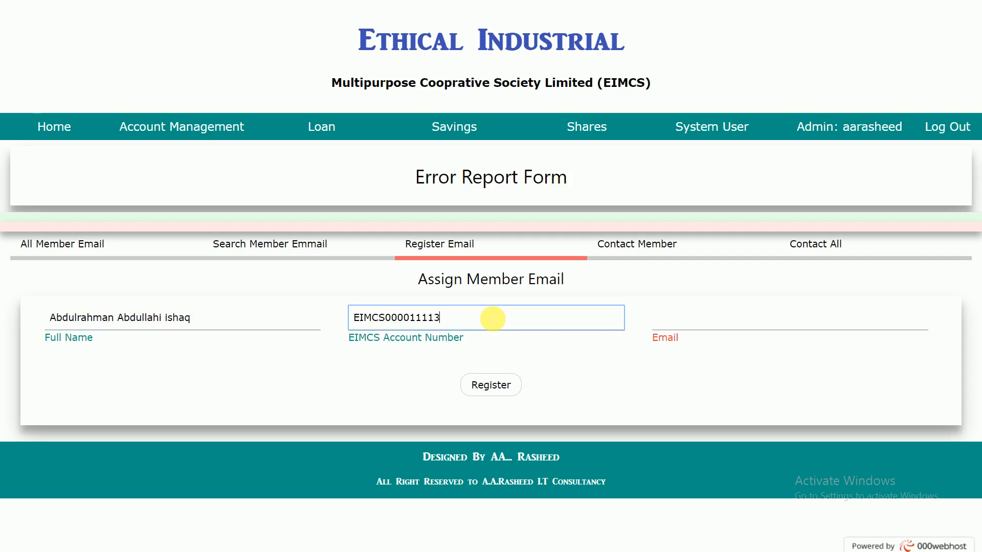
left_click(673, 327)
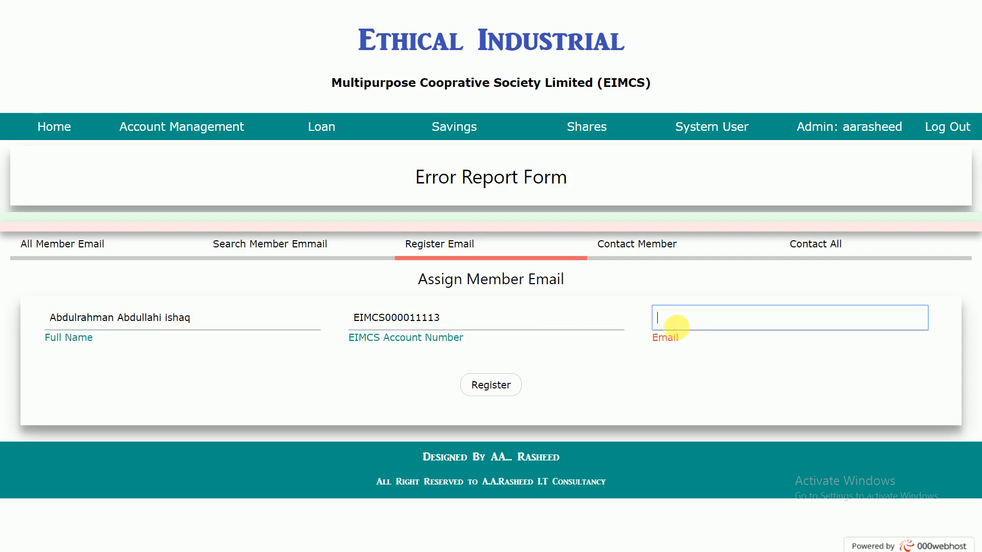
type("abd")
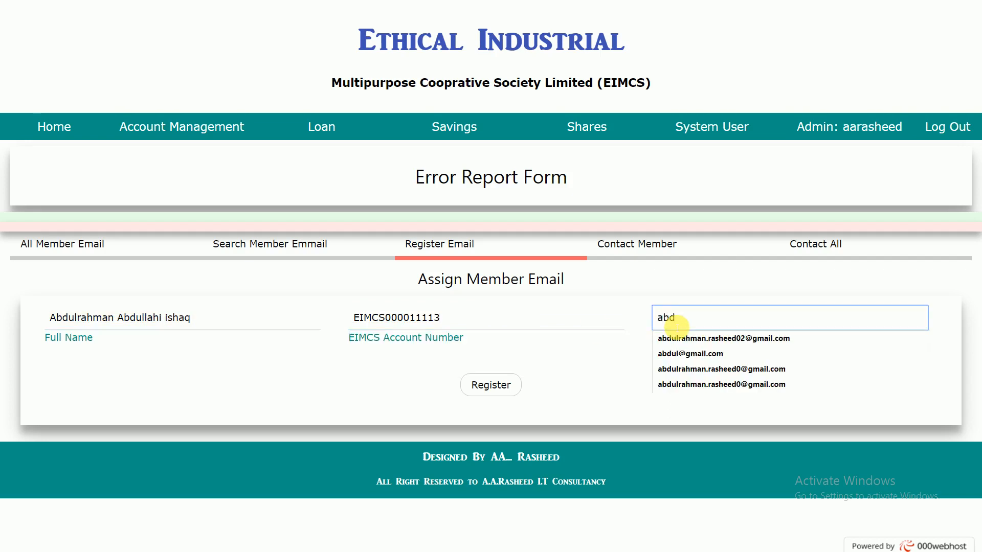
key("Down")
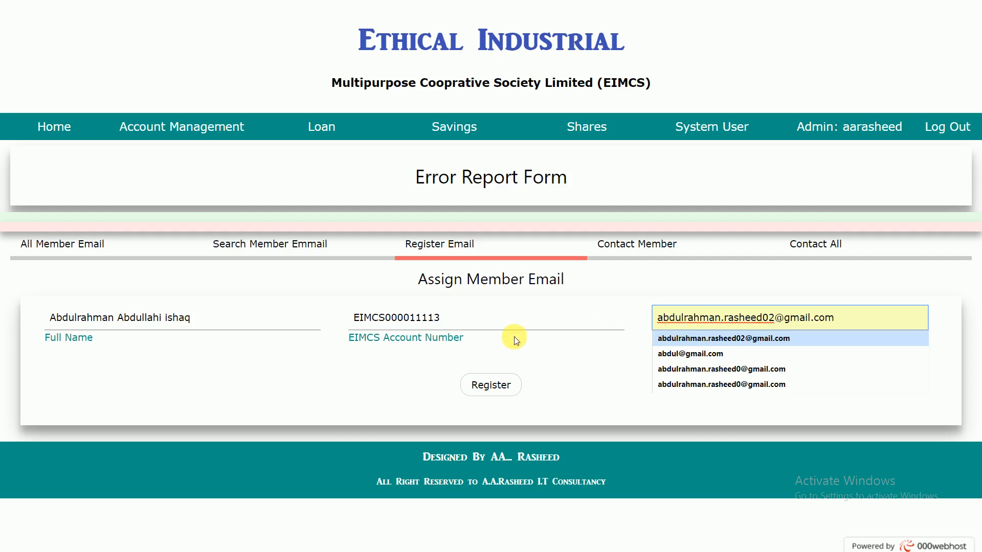
left_click(490, 385)
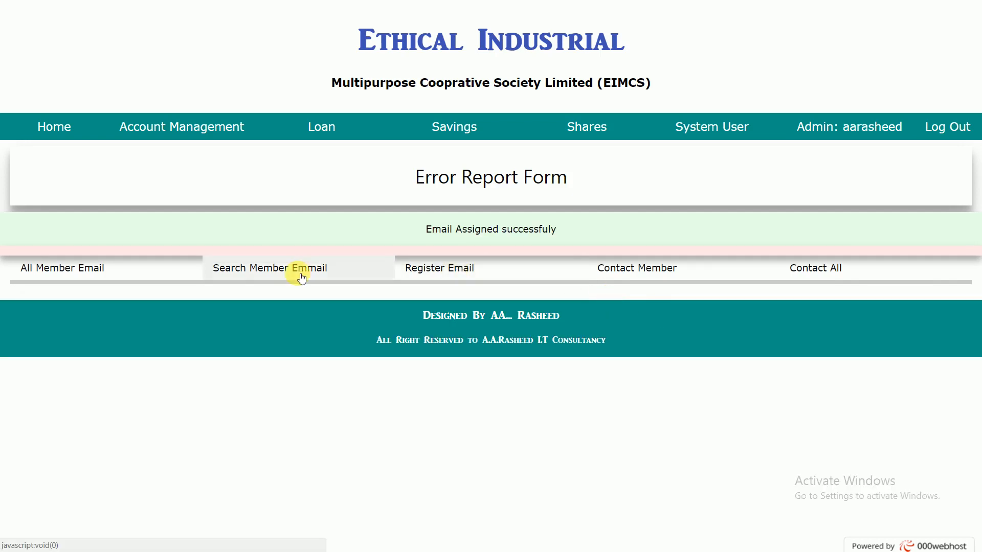
Step: Search for the newly registered member email record by its EIMCS account number
left_click(270, 270)
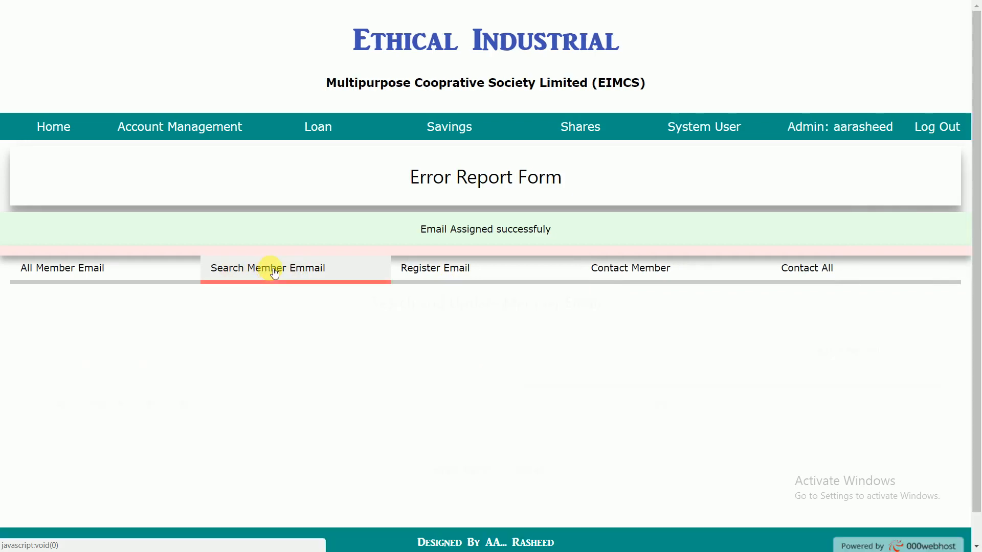
left_click(223, 351)
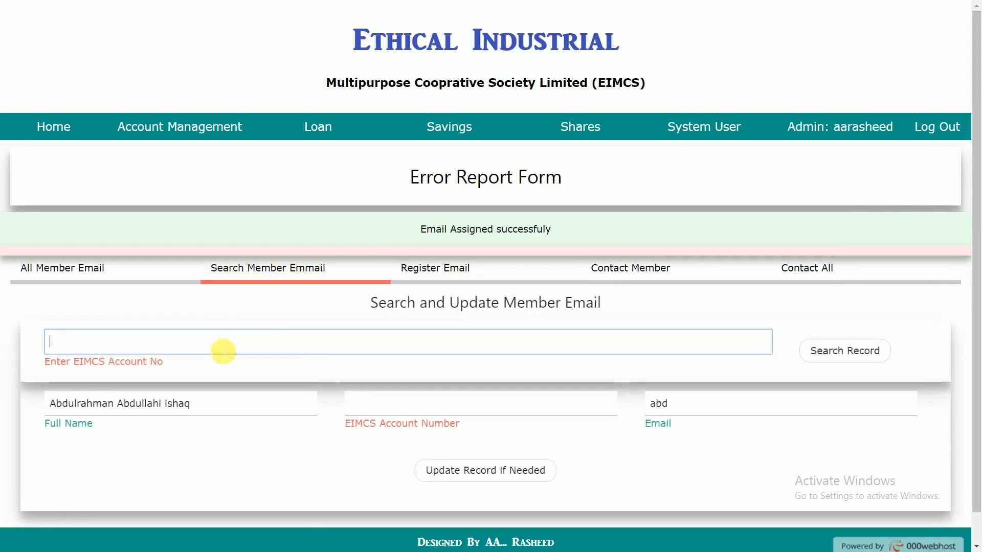
type("EIMCS000011112")
key("BackSpace")
type("3")
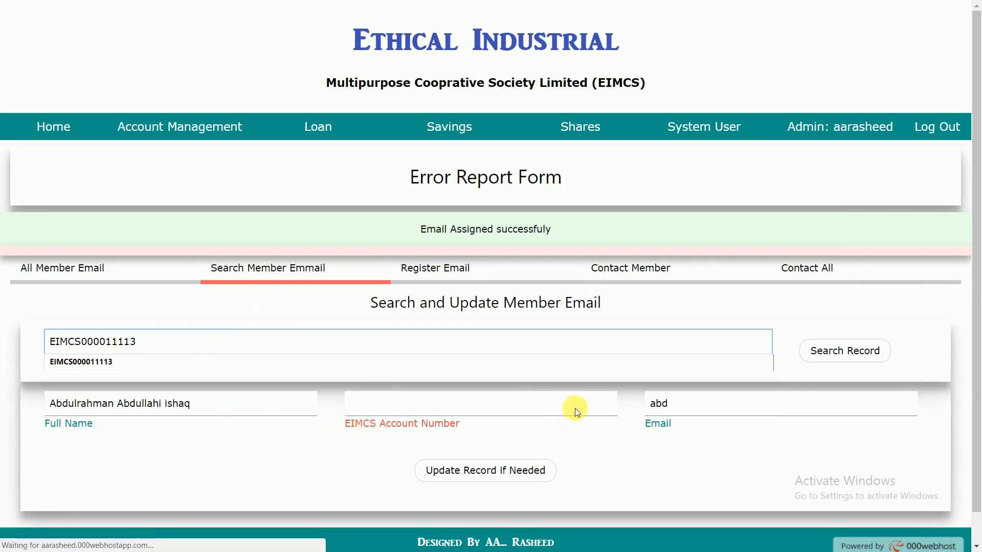
left_click_drag(685, 408, 620, 404)
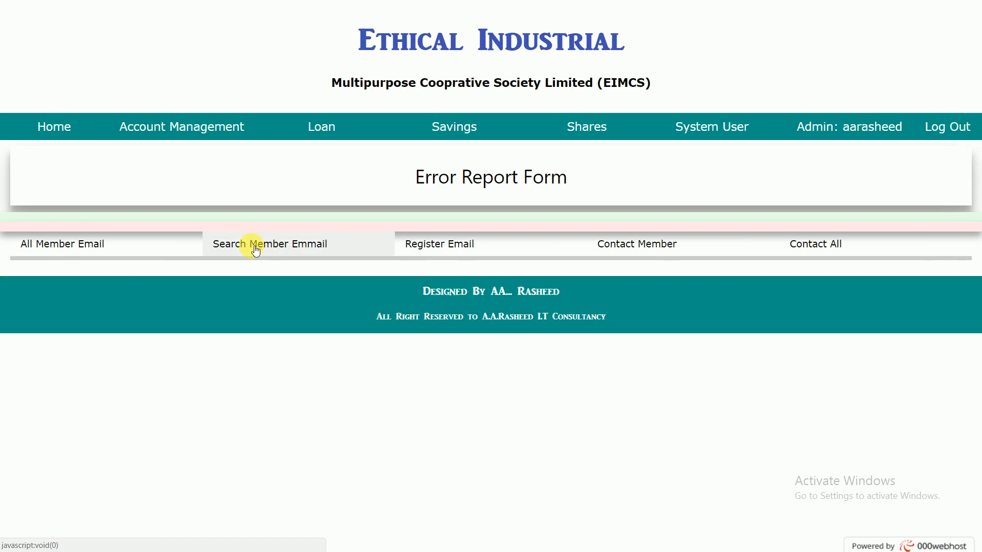
Step: Replace the incomplete email with the member's full email address, update the record, and open the list of all member emails
left_click(255, 249)
left_click(680, 382)
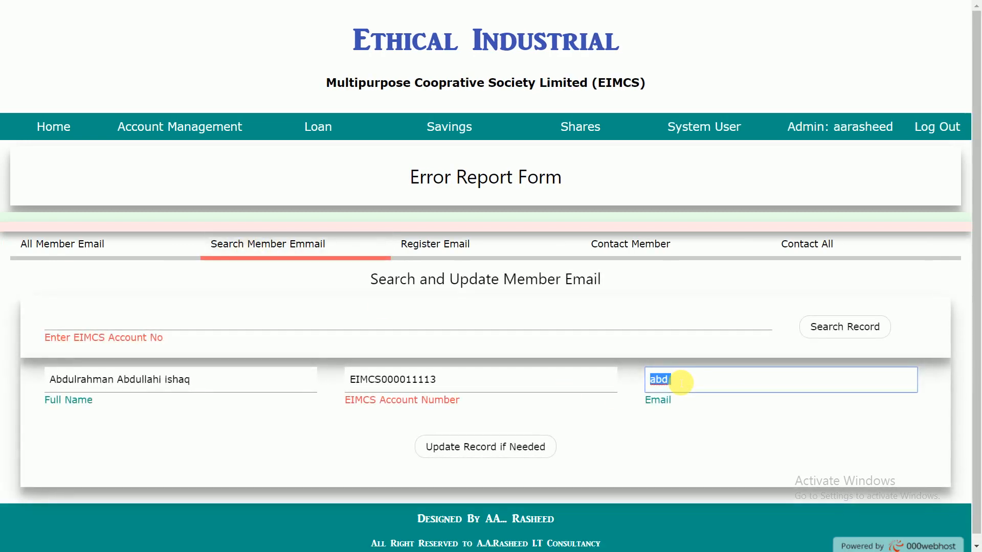
type("a")
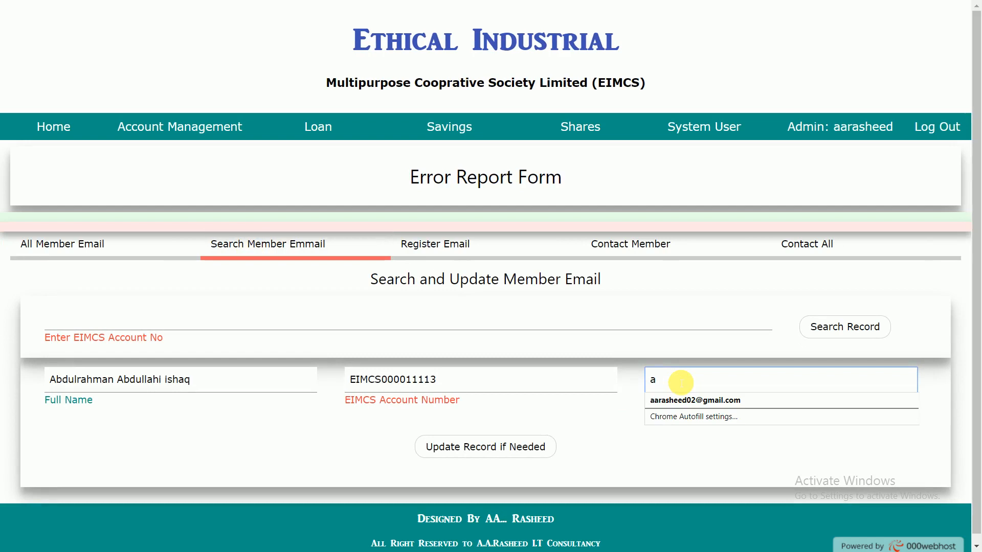
type("bd")
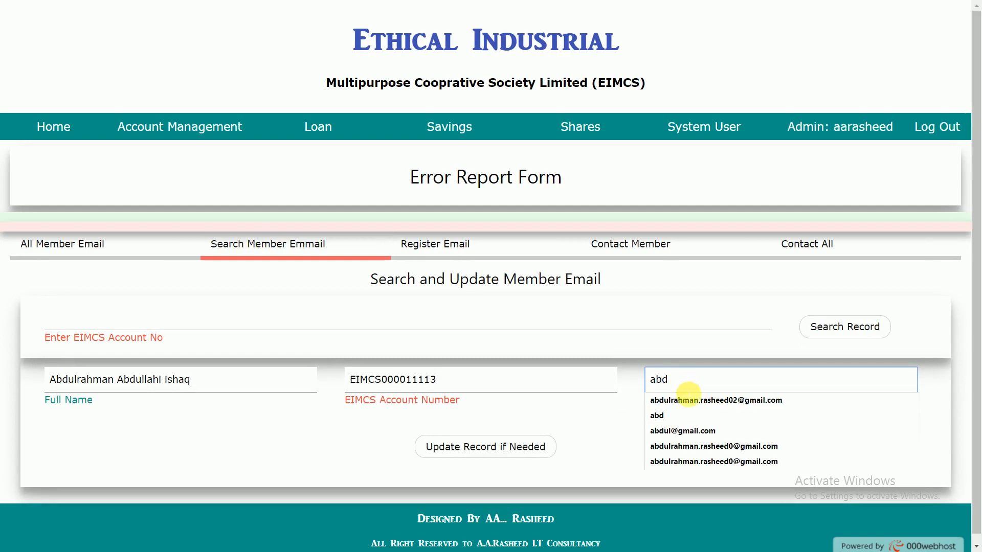
left_click(686, 400)
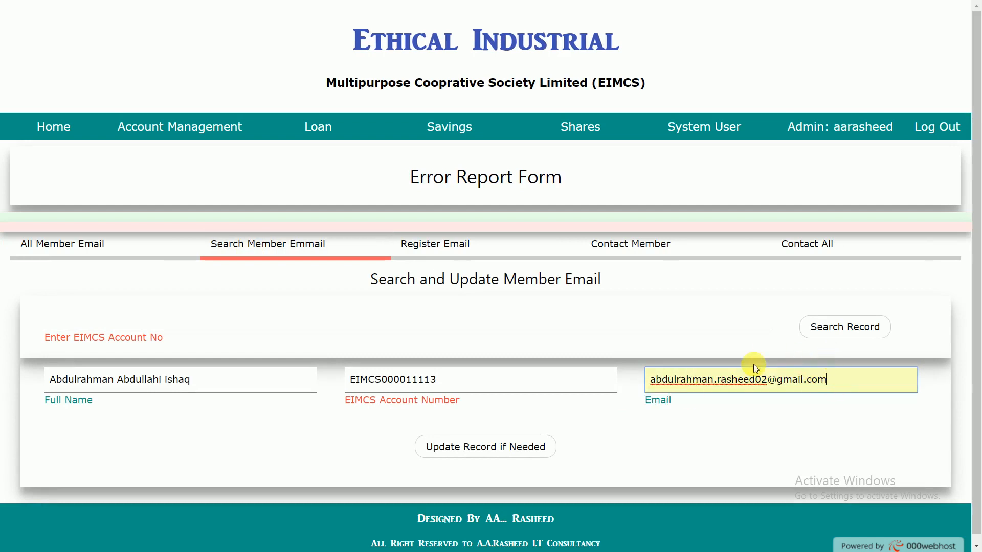
left_click(507, 444)
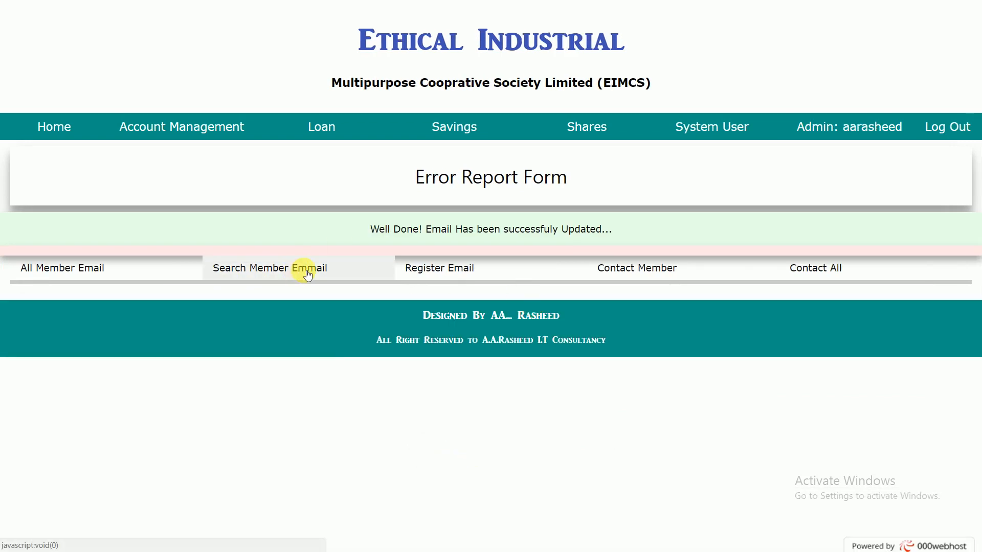
left_click(105, 263)
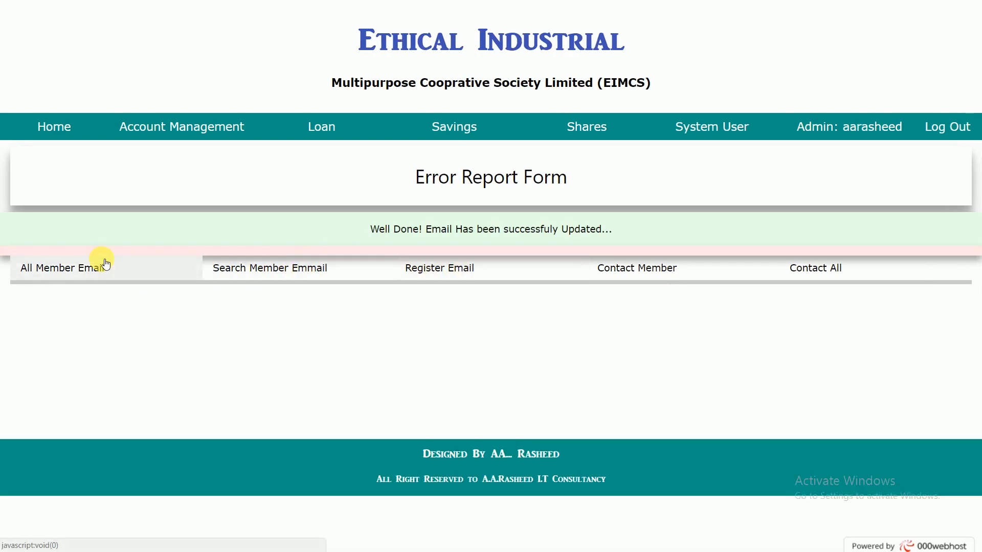